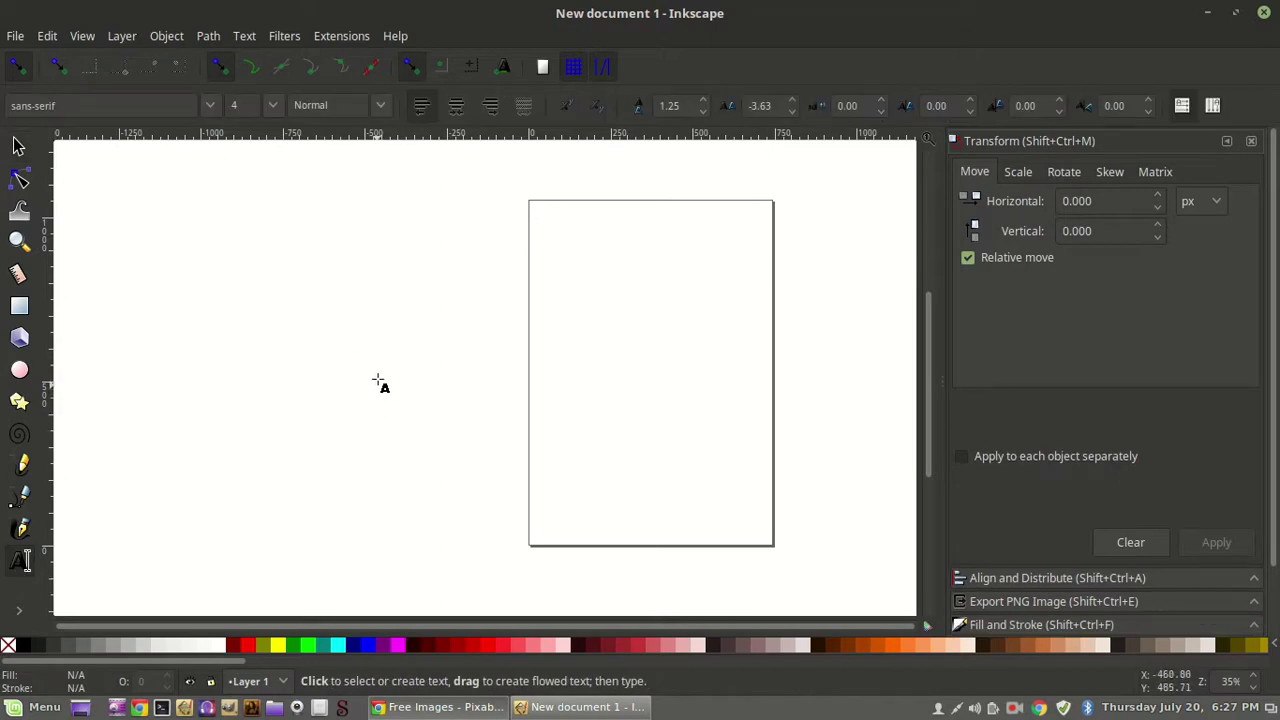
Add the text "HOT" on the canvas beside the page and set its font to Permanent Marker.
{"action": "left_click", "coordinate": [383, 360]}
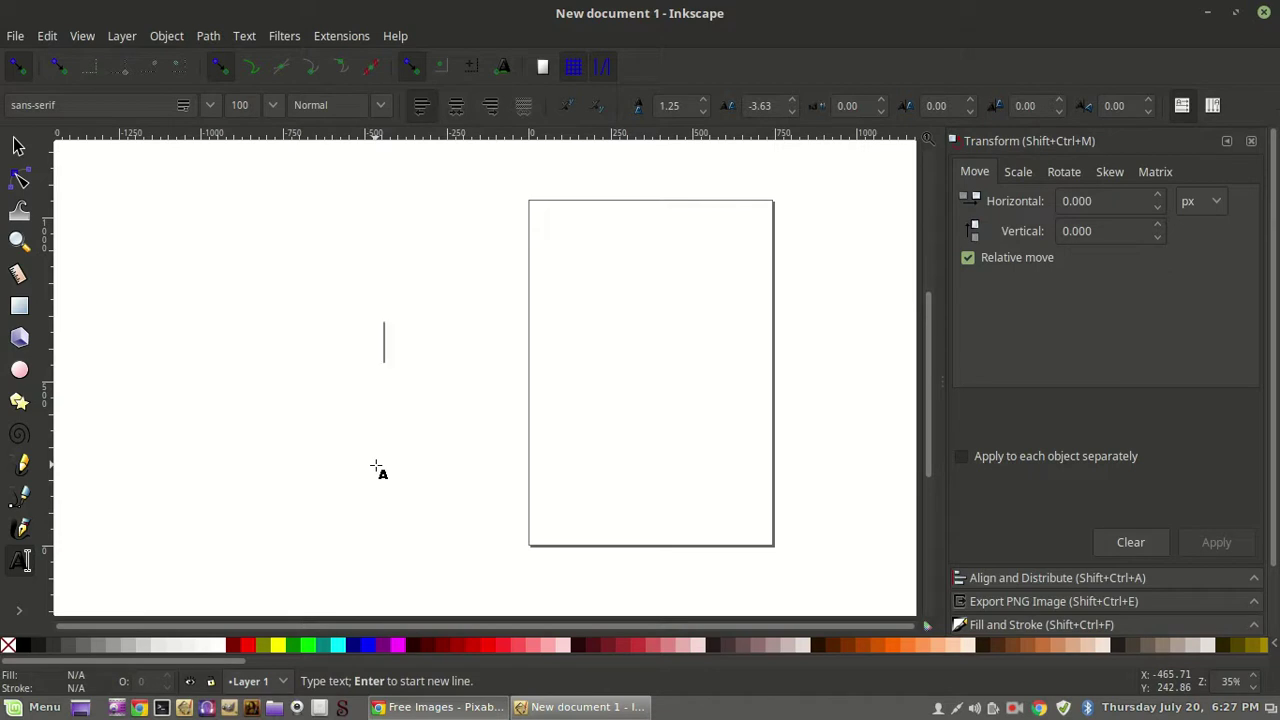
{"action": "type", "text": "HOT"}
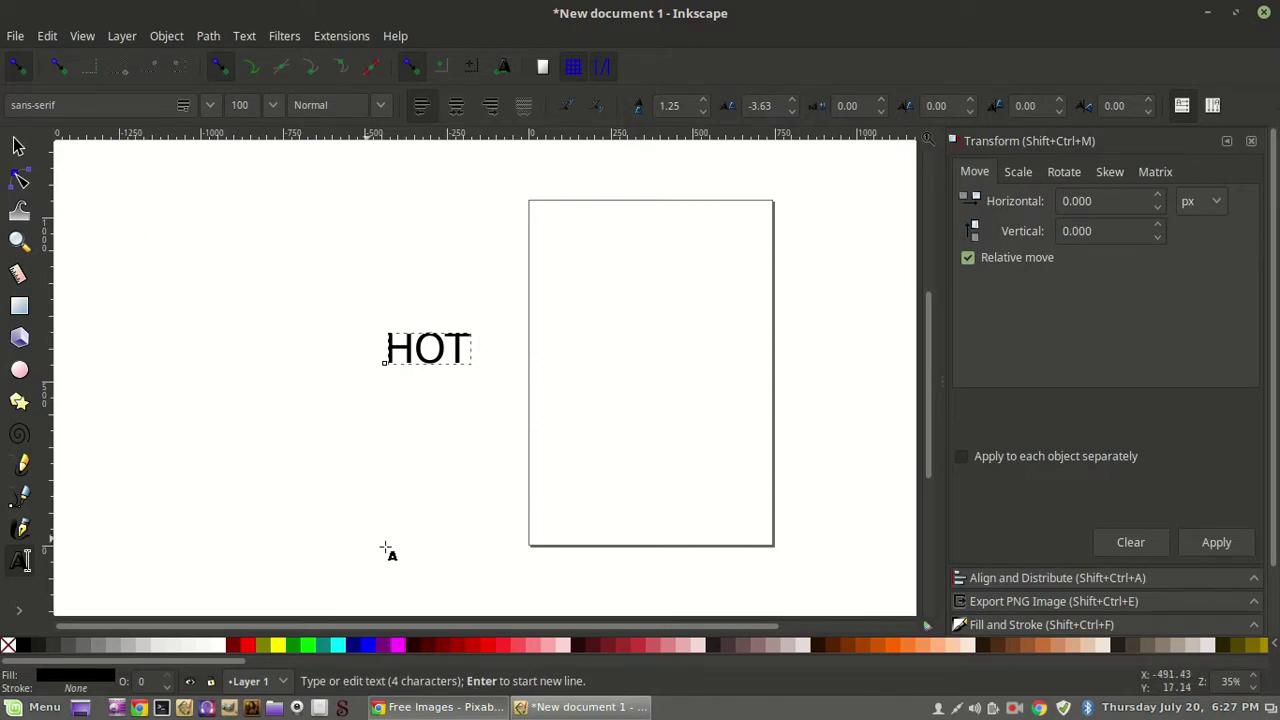
{"action": "left_click", "coordinate": [152, 104]}
{"action": "key", "text": "ctrl+shift+Left"}
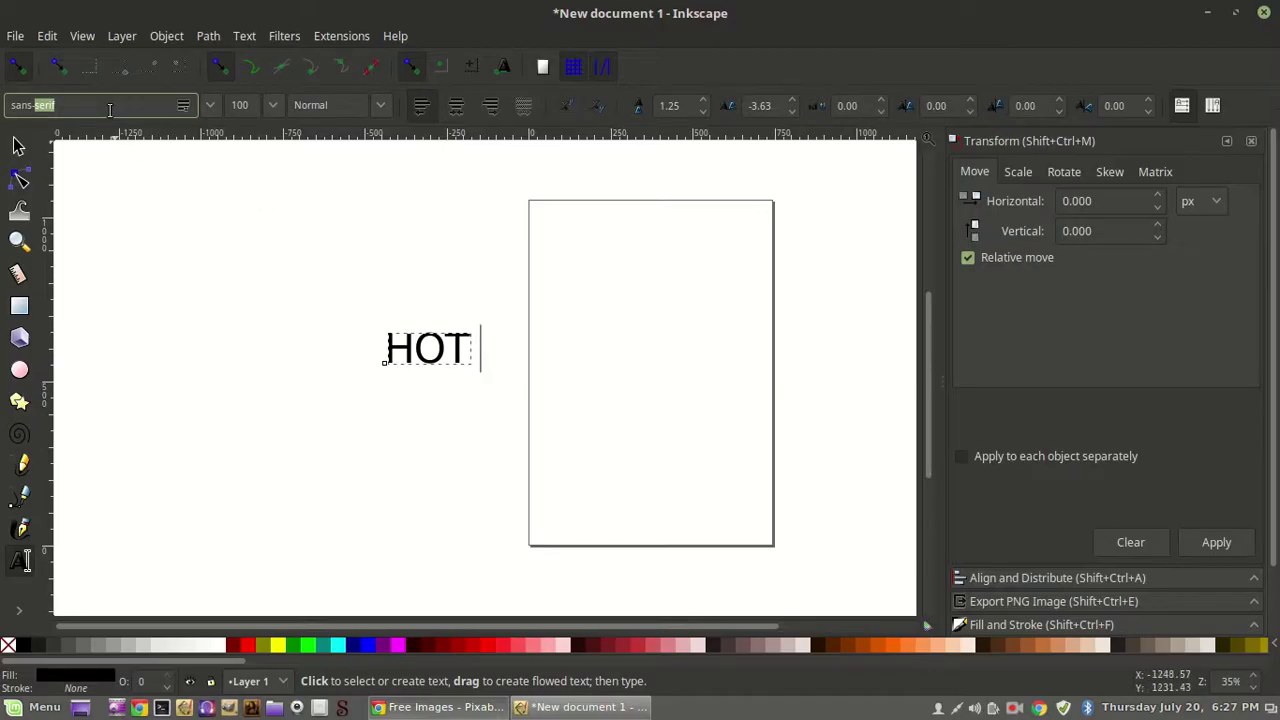
{"action": "key", "text": "ctrl+shift+Left"}
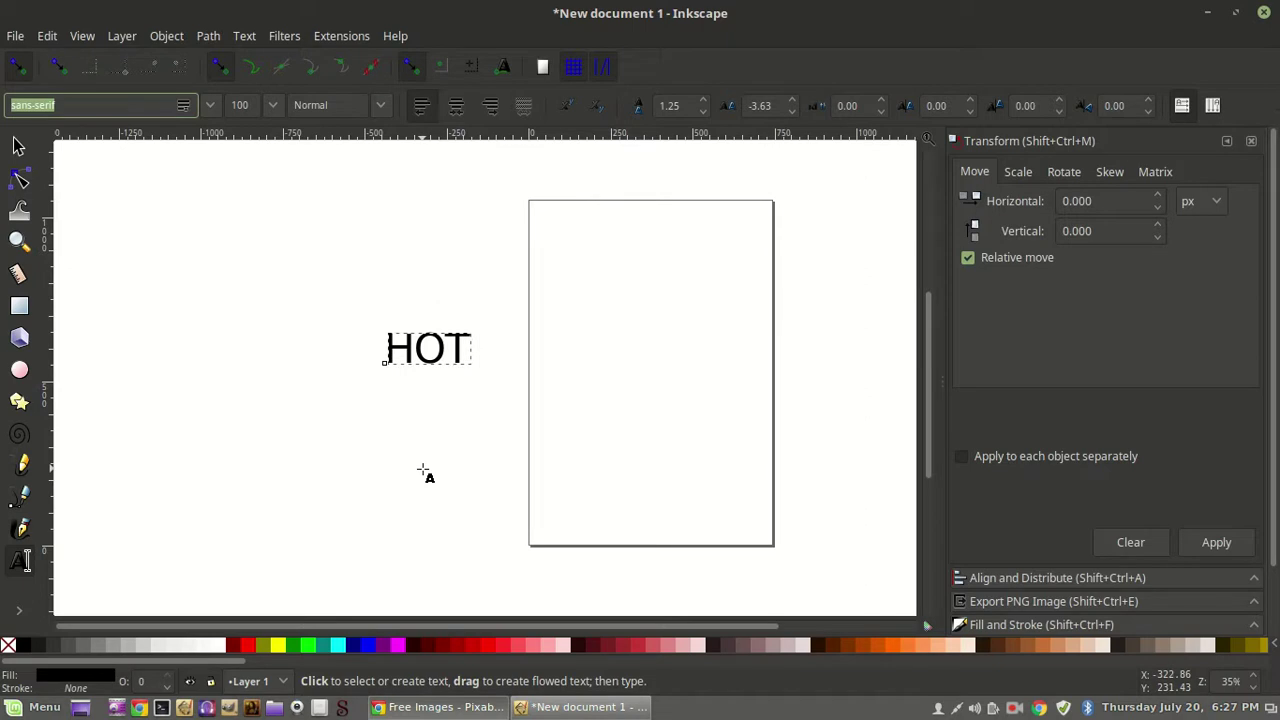
{"action": "type", "text": "PERM"}
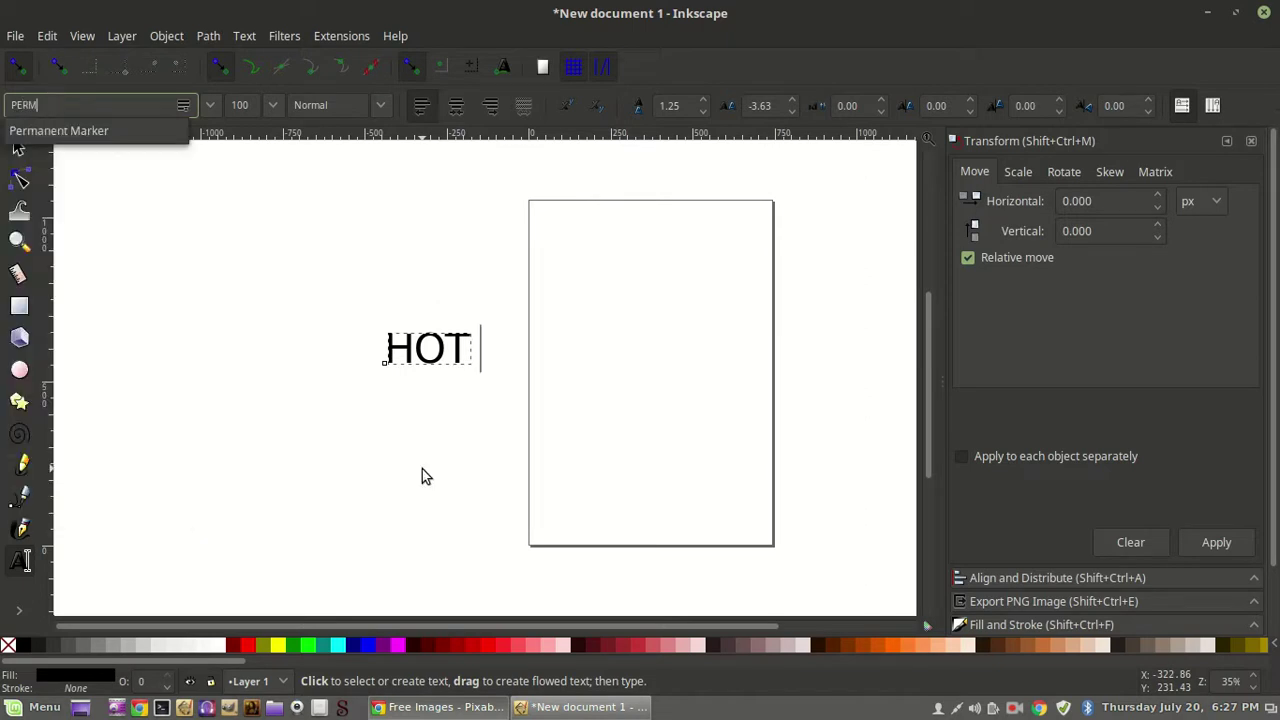
{"action": "left_click", "coordinate": [98, 133]}
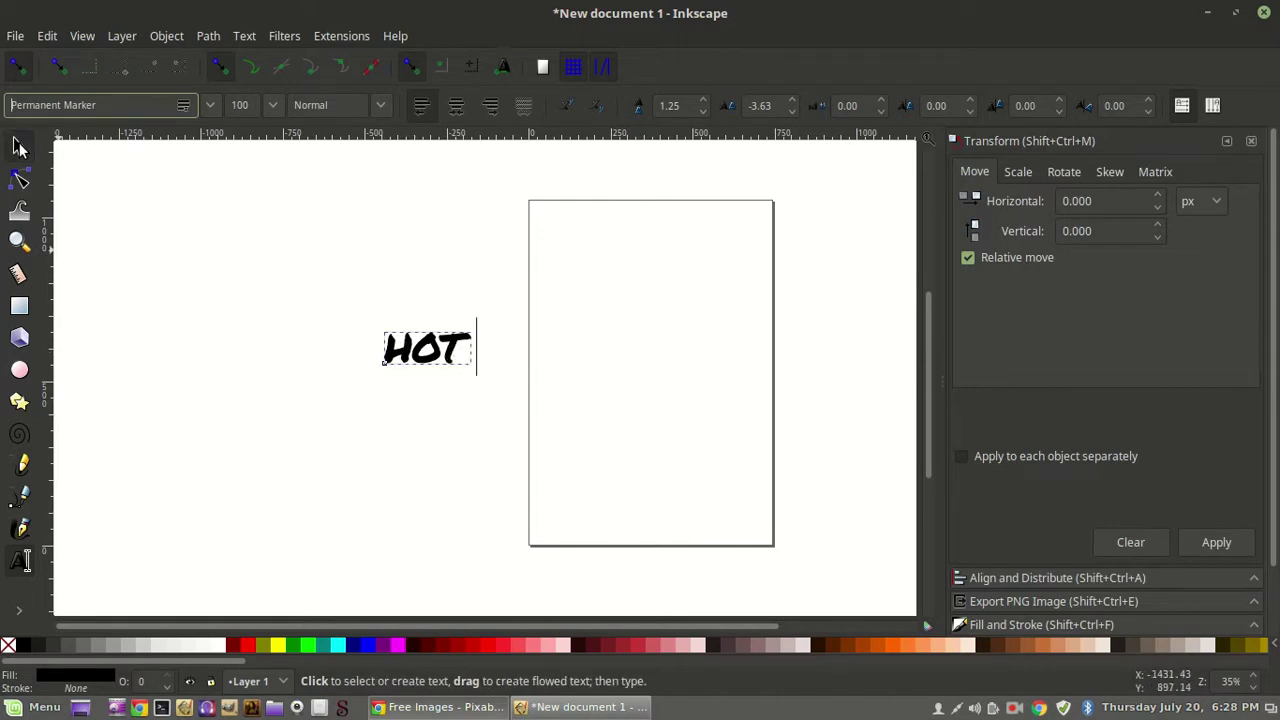
Enlarge the "HOT" text proportionally to about 1785 px wide and 644 px high.
{"action": "key", "text": "F1"}
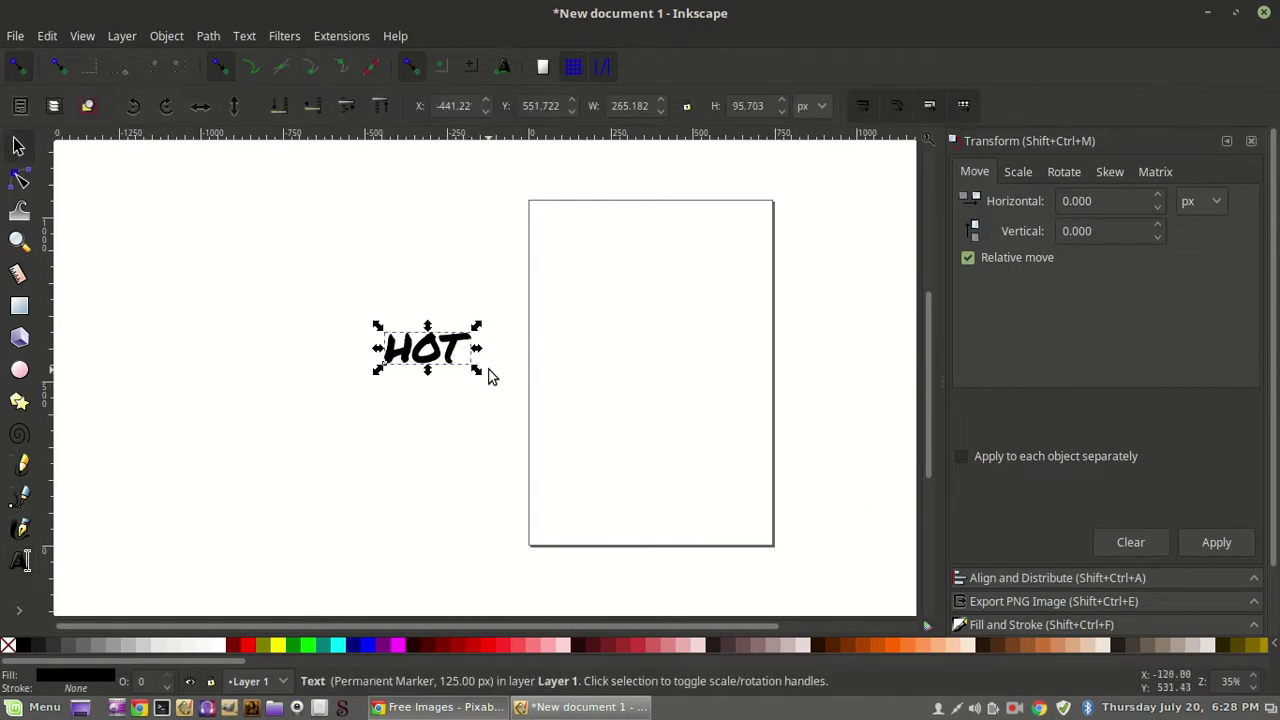
{"action": "left_click_drag", "start_coordinate": [477, 371], "coordinate": [725, 459]}
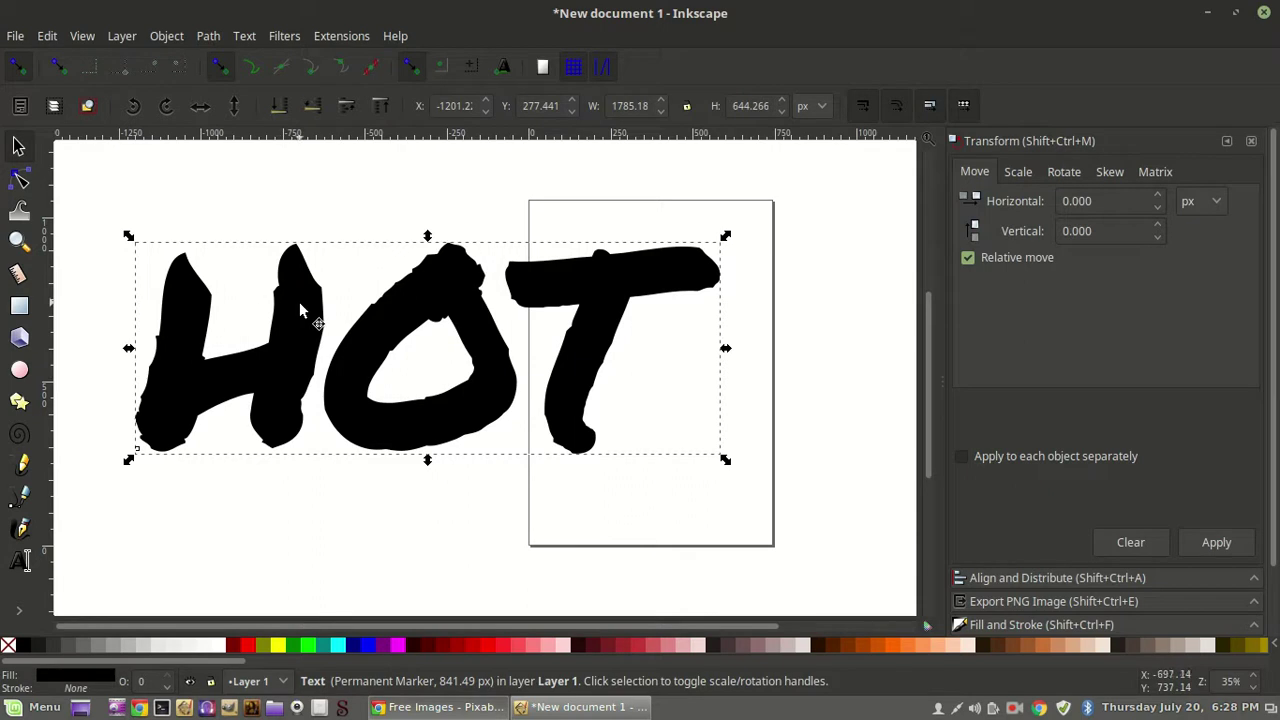
{"action": "left_click", "coordinate": [18, 560]}
{"action": "left_click", "coordinate": [291, 537]}
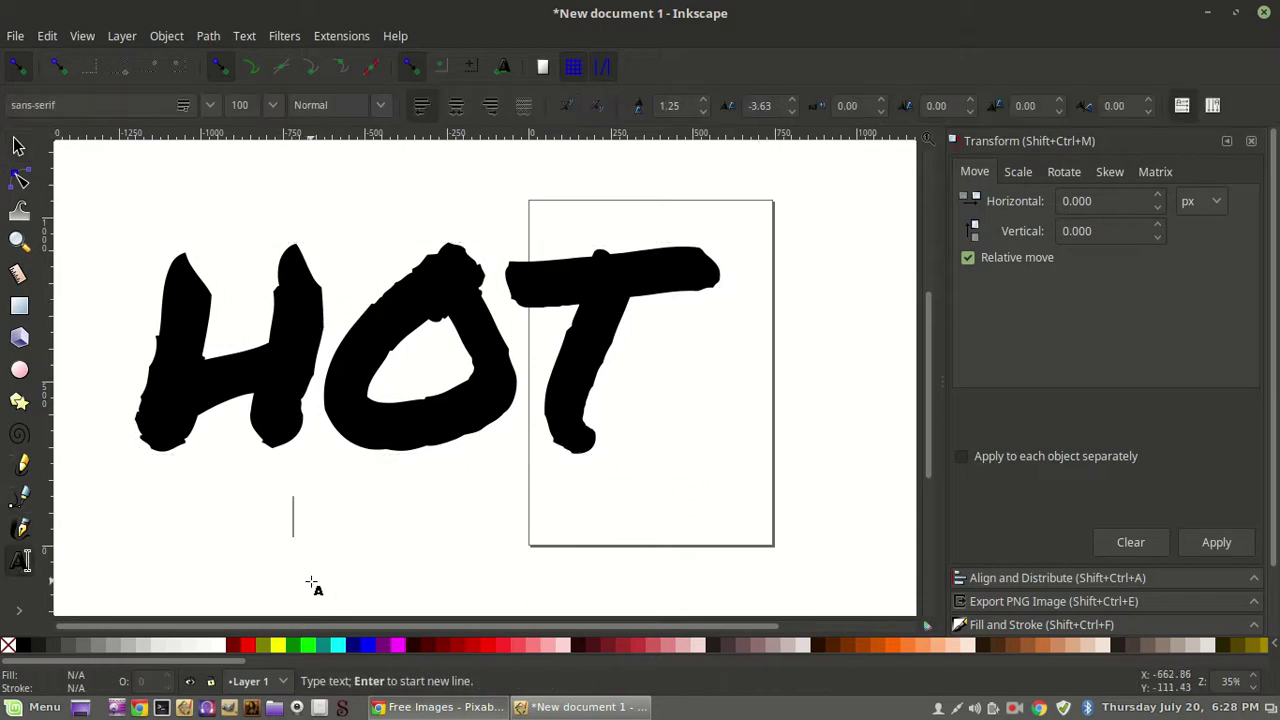
{"action": "type", "text": "M"}
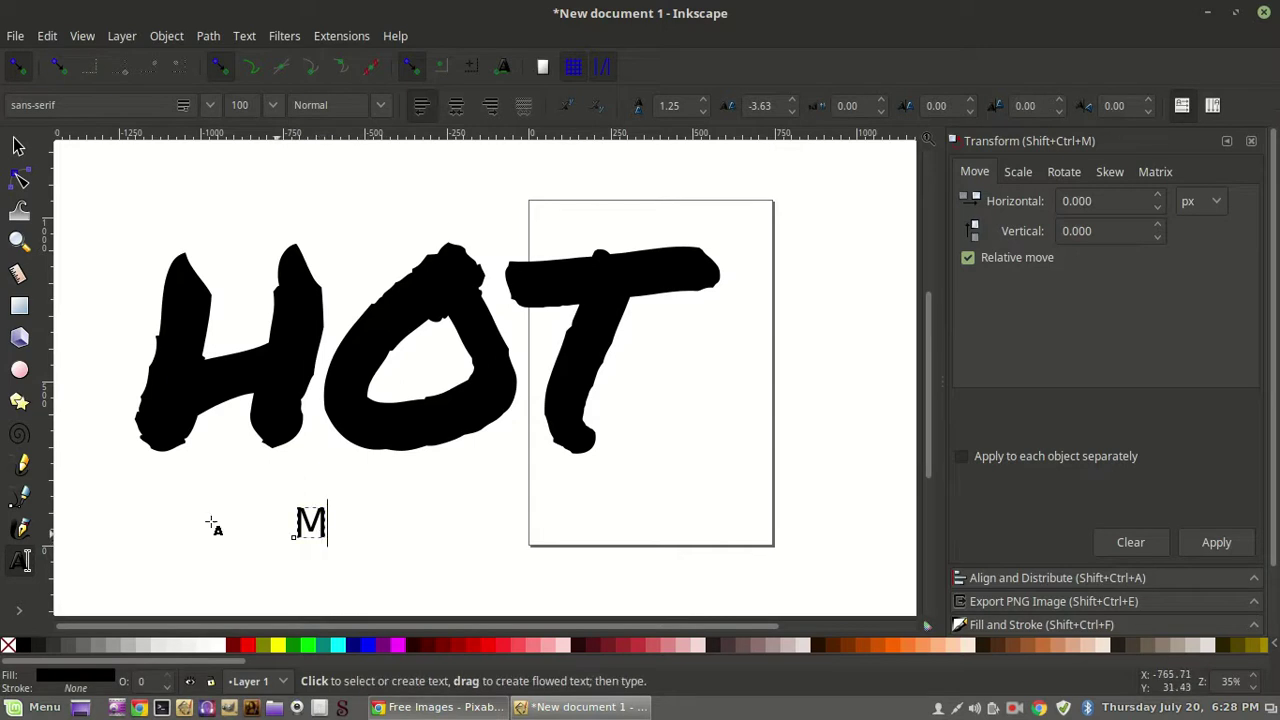
{"action": "left_click", "coordinate": [18, 146]}
{"action": "left_click_drag", "start_coordinate": [333, 550], "coordinate": [362, 576]}
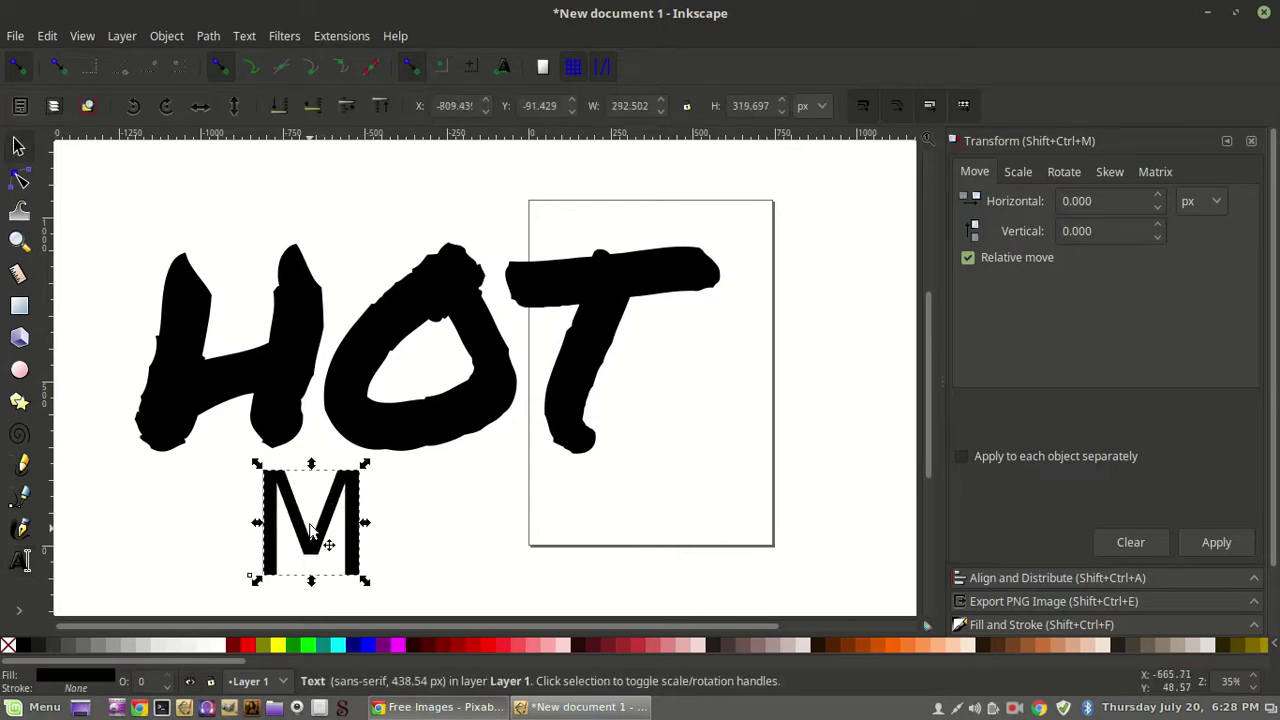
{"action": "left_click_drag", "start_coordinate": [304, 518], "coordinate": [437, 480]}
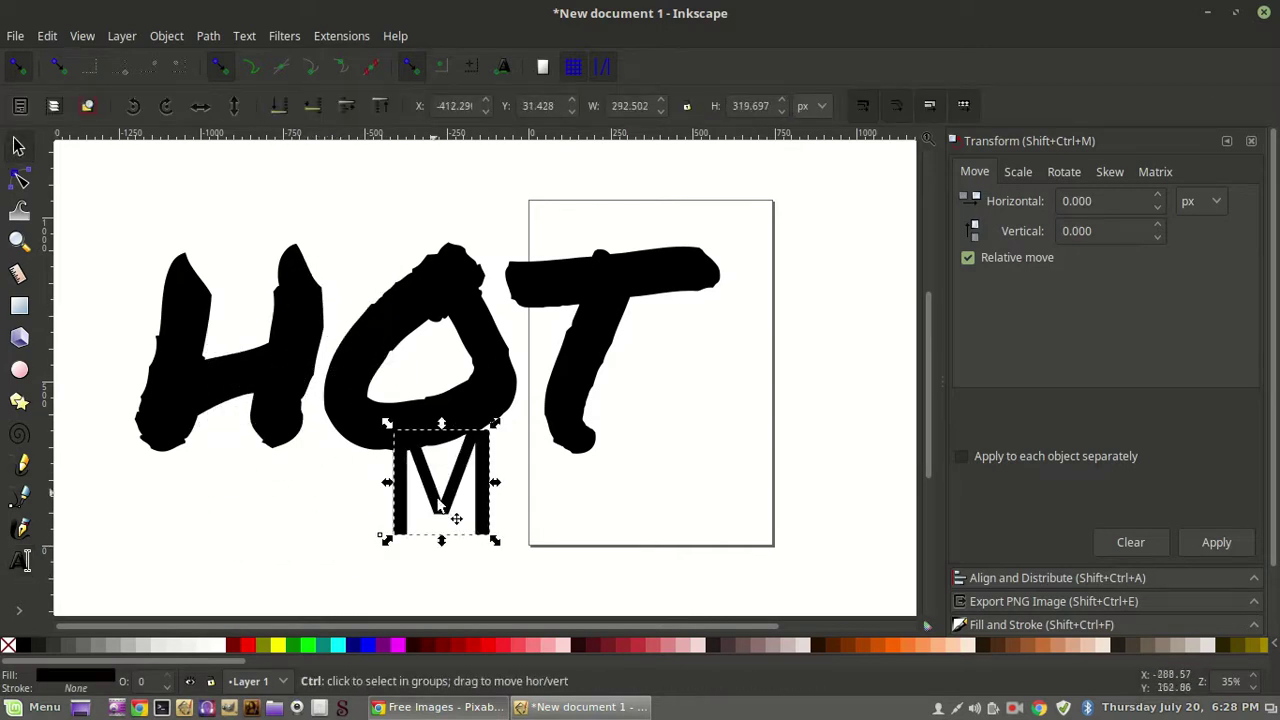
{"action": "left_click_drag", "start_coordinate": [492, 541], "coordinate": [513, 560]}
{"action": "left_click_drag", "start_coordinate": [428, 516], "coordinate": [357, 516]}
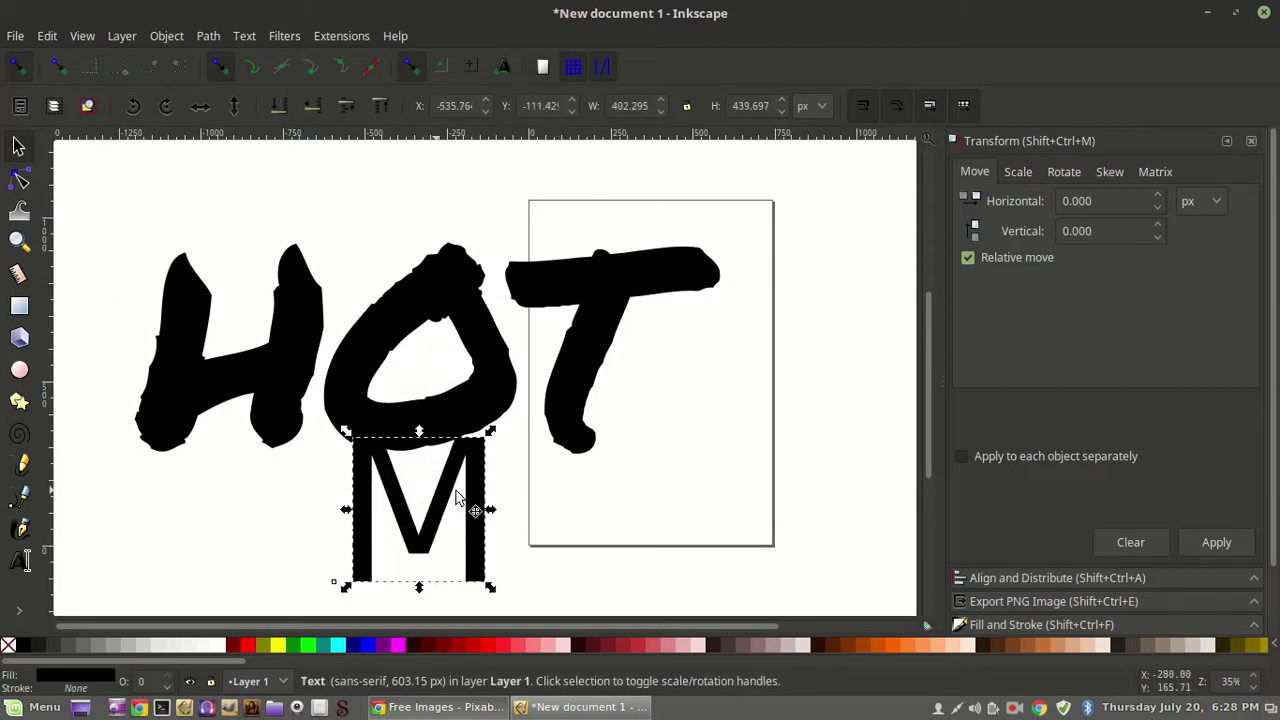
{"action": "key", "text": "Delete"}
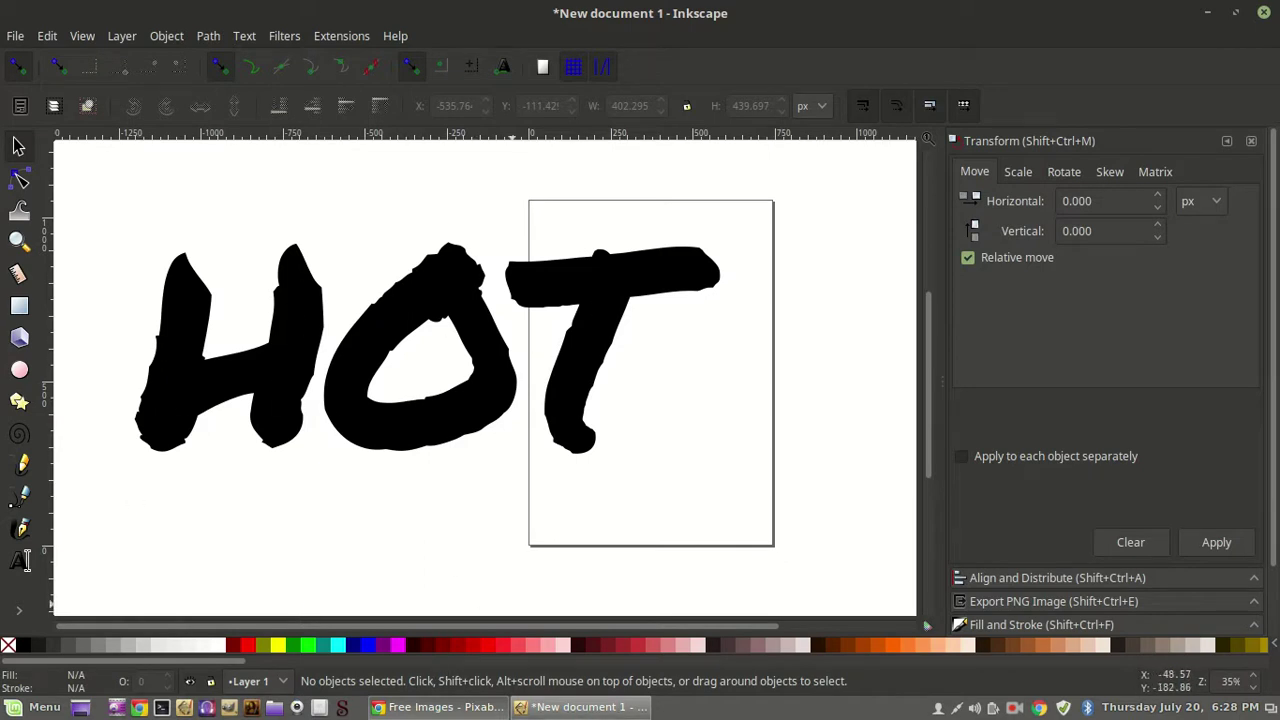
Switch to the Pixabay page in Chrome and search its images for "FIRE".
{"action": "left_click", "coordinate": [440, 707]}
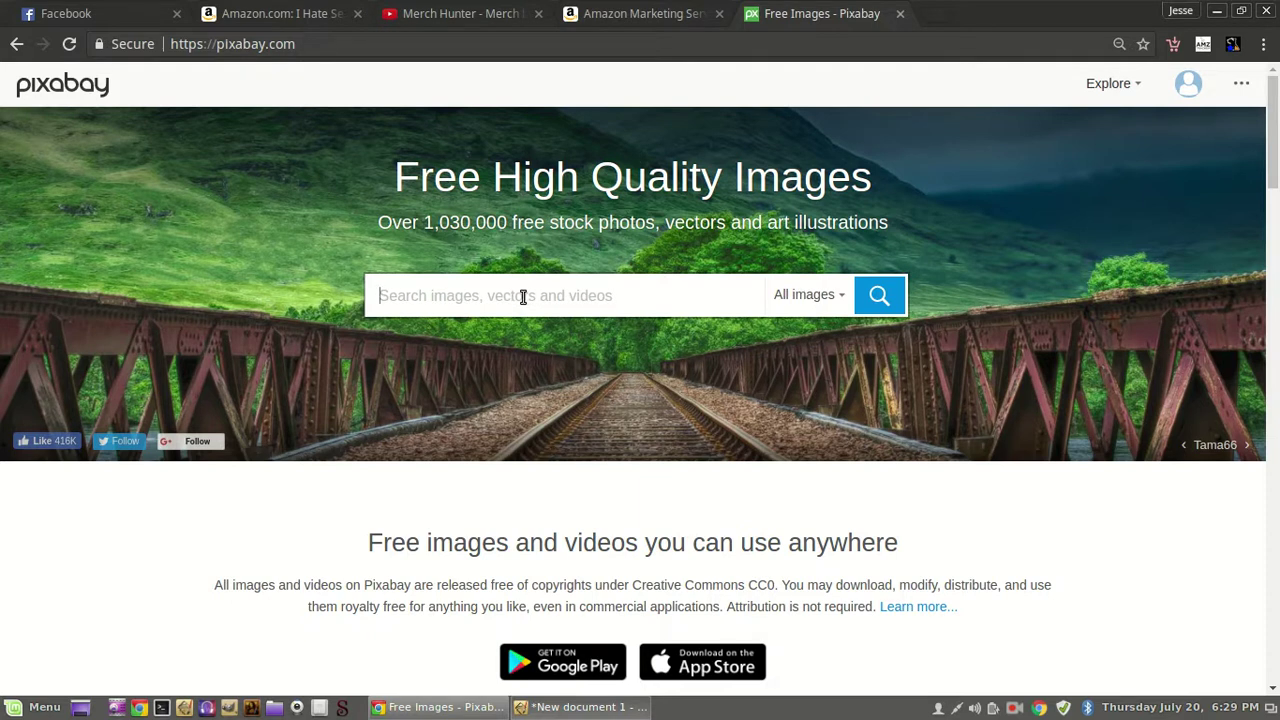
{"action": "type", "text": "F"}
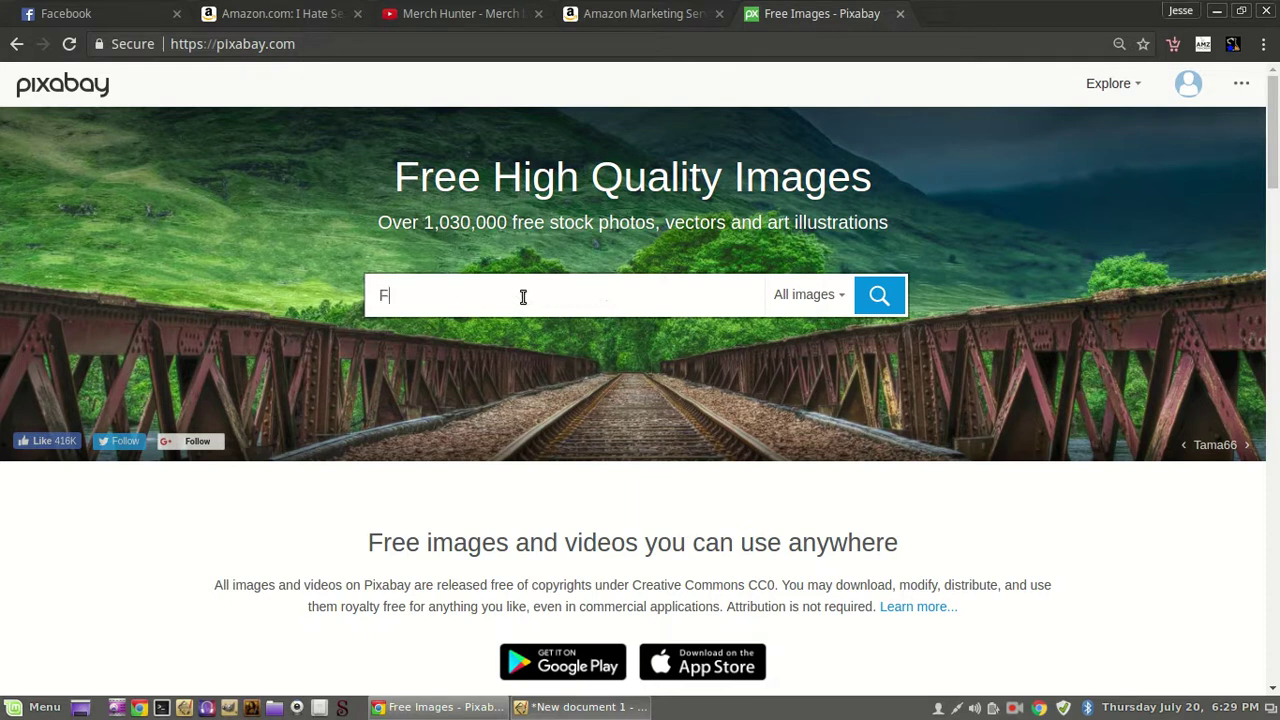
{"action": "type", "text": "IRE"}
{"action": "key", "text": "Return"}
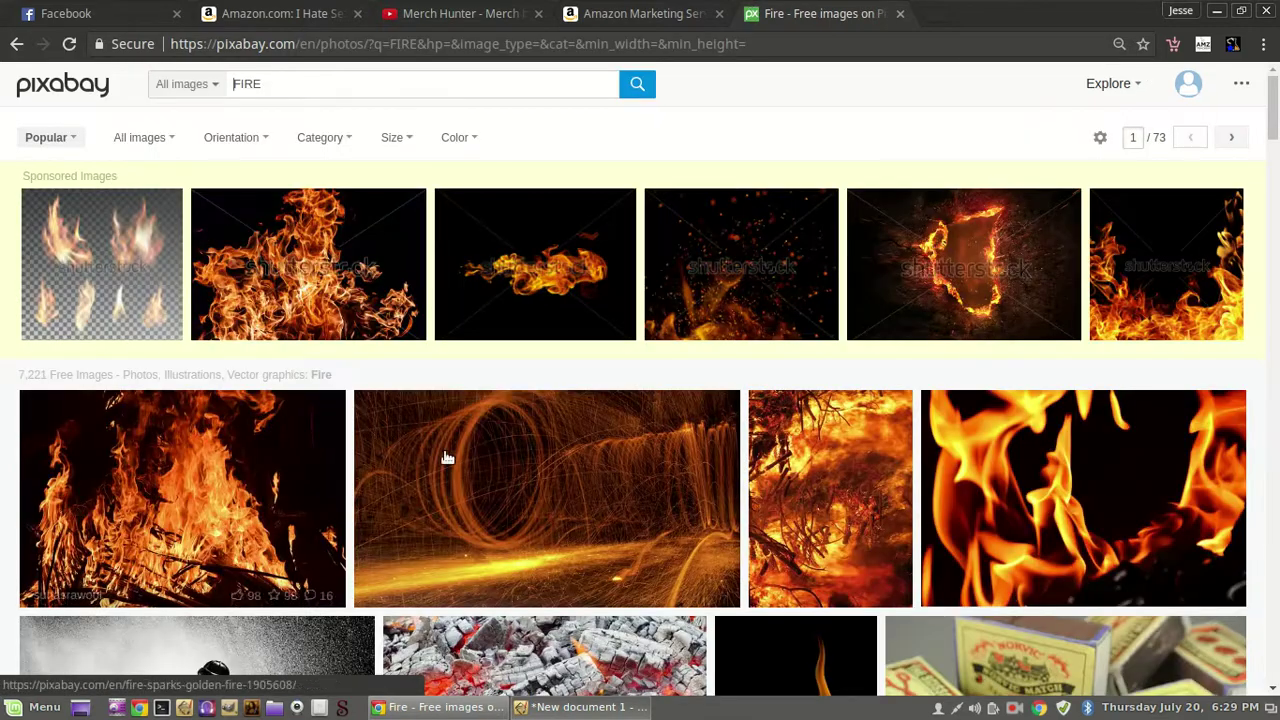
Browse the fire image results and open the Easter fire photo of dense orange flames with dark branches.
{"action": "scroll", "coordinate": [632, 441], "scroll_direction": "down", "scroll_amount": 3}
{"action": "scroll", "coordinate": [632, 441], "scroll_direction": "down", "scroll_amount": 6}
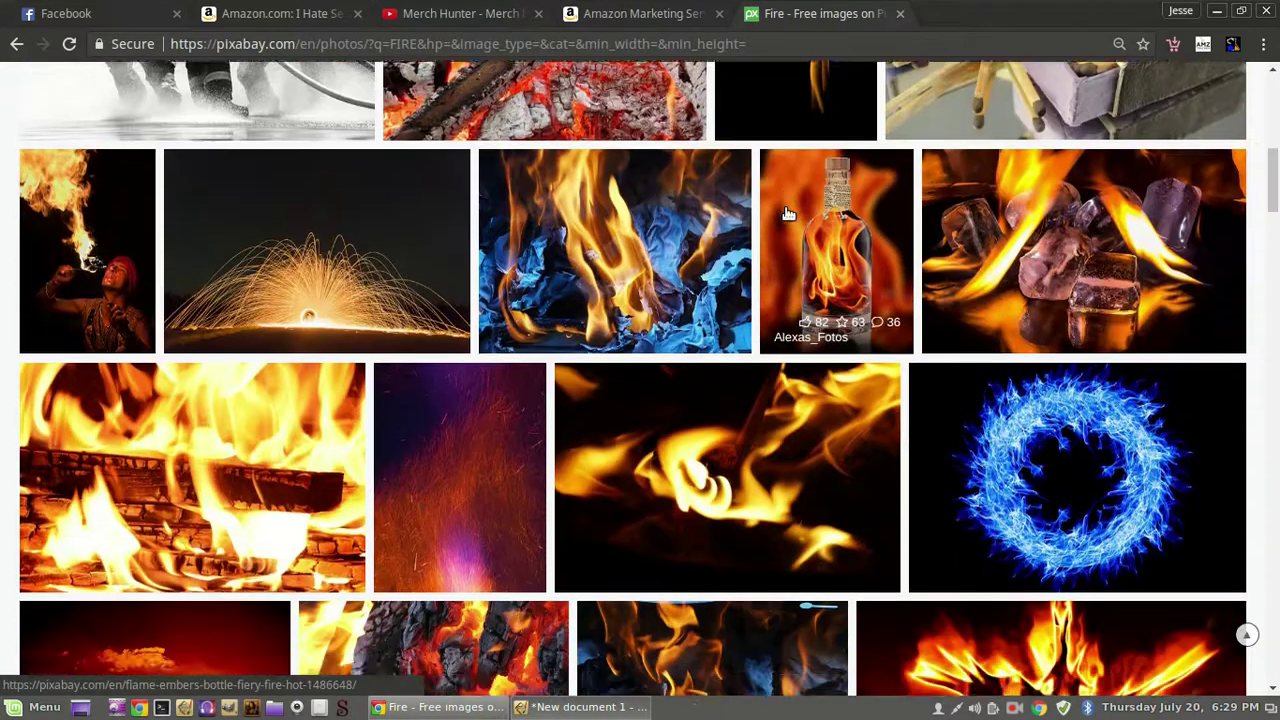
{"action": "scroll", "coordinate": [470, 240], "scroll_direction": "down", "scroll_amount": 3}
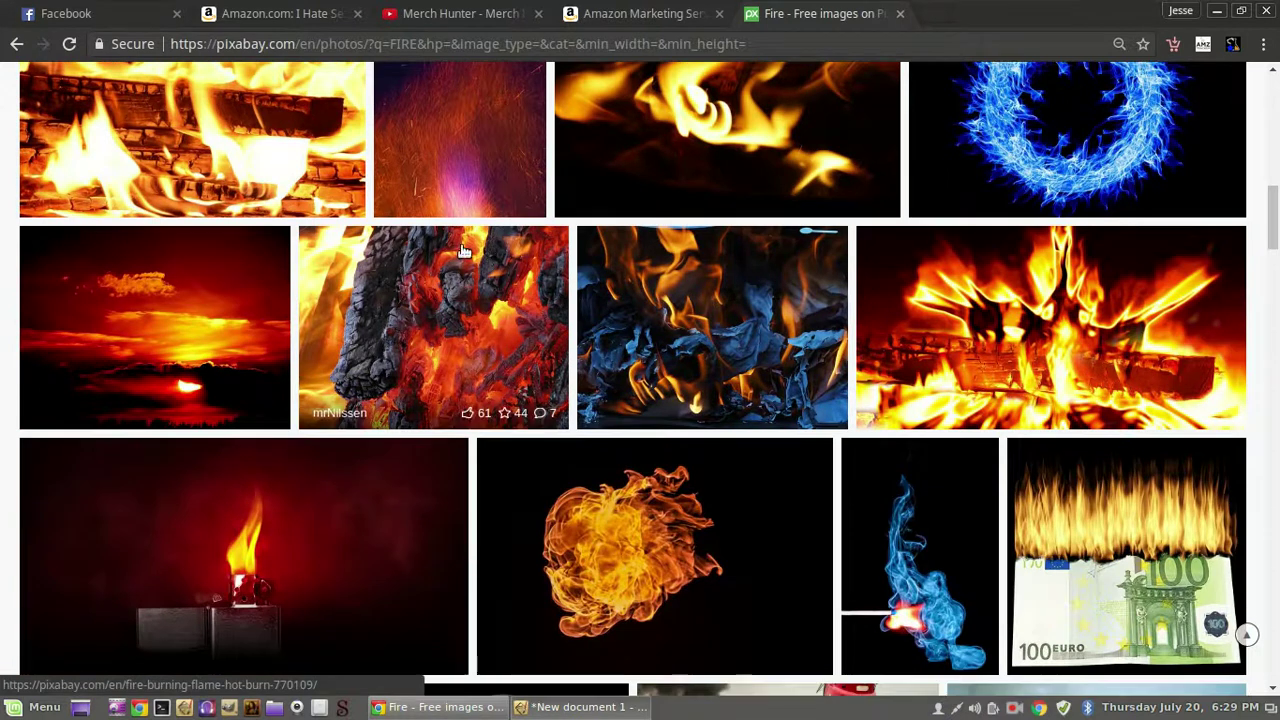
{"action": "scroll", "coordinate": [735, 325], "scroll_direction": "down", "scroll_amount": 3}
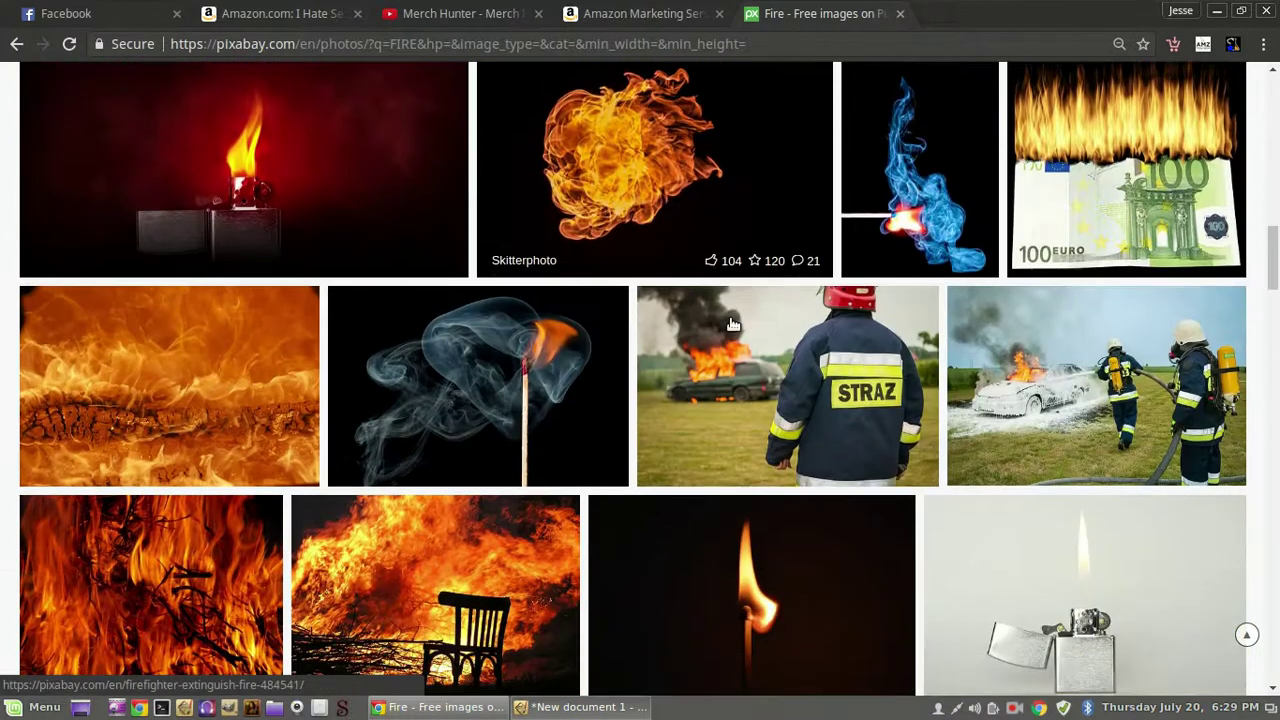
{"action": "scroll", "coordinate": [733, 325], "scroll_direction": "down", "scroll_amount": 2}
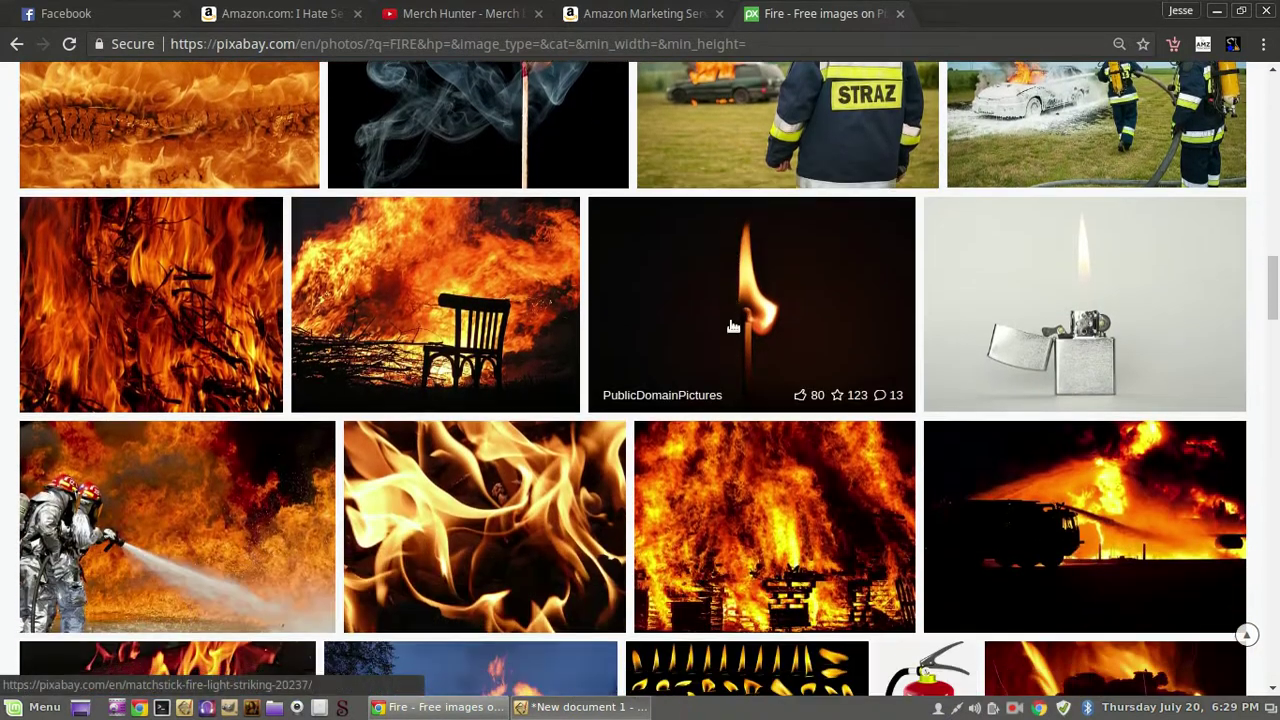
{"action": "scroll", "coordinate": [733, 326], "scroll_direction": "down", "scroll_amount": 4}
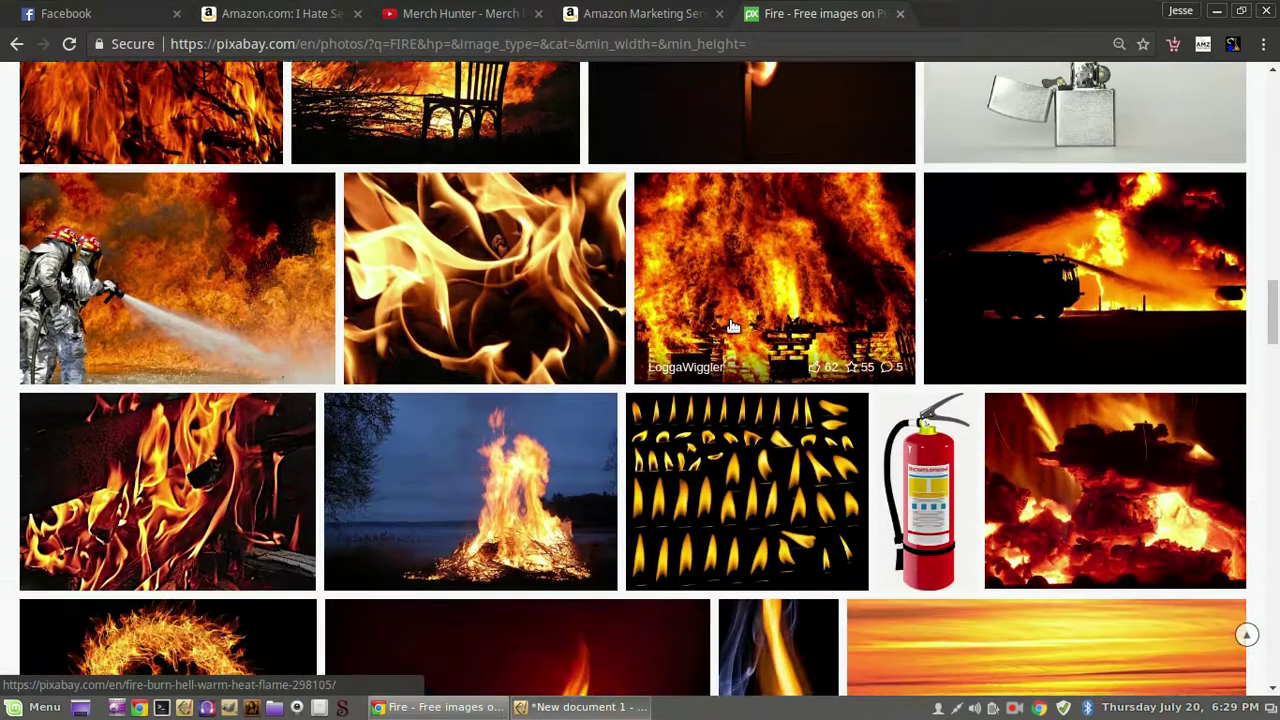
{"action": "scroll", "coordinate": [733, 326], "scroll_direction": "down", "scroll_amount": 2}
{"action": "scroll", "coordinate": [733, 325], "scroll_direction": "up", "scroll_amount": 6}
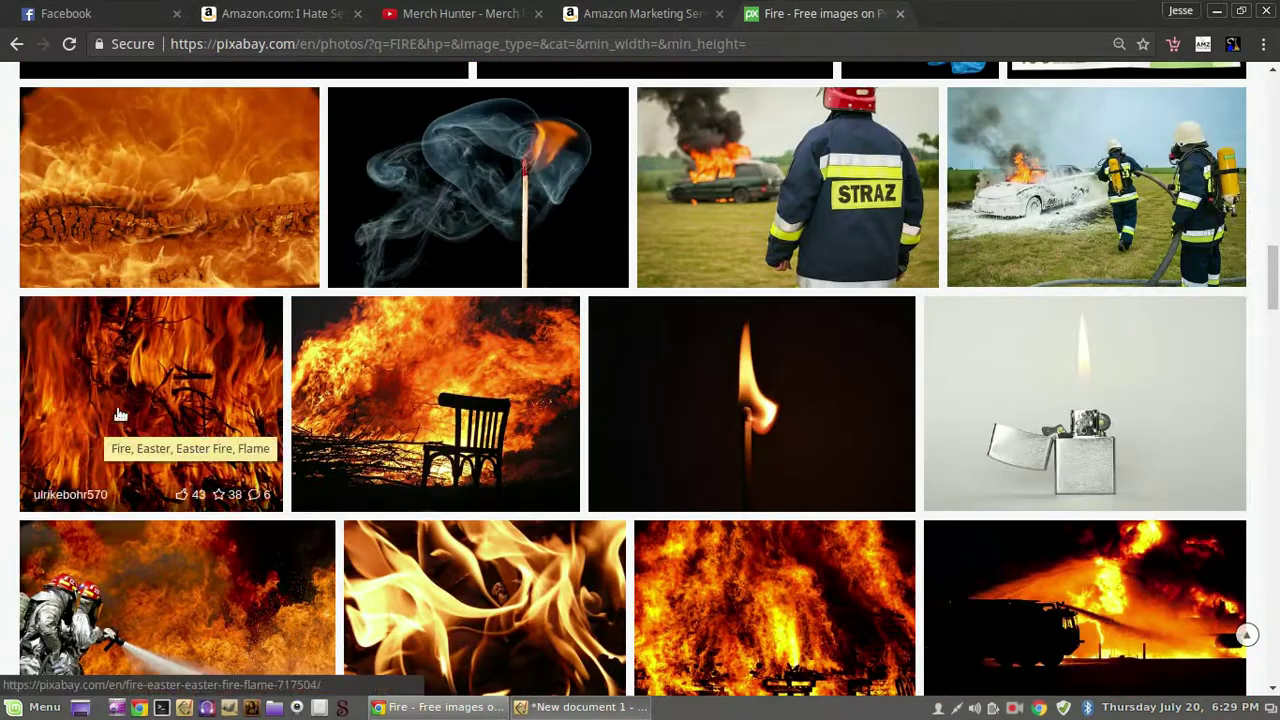
{"action": "left_click", "coordinate": [143, 411]}
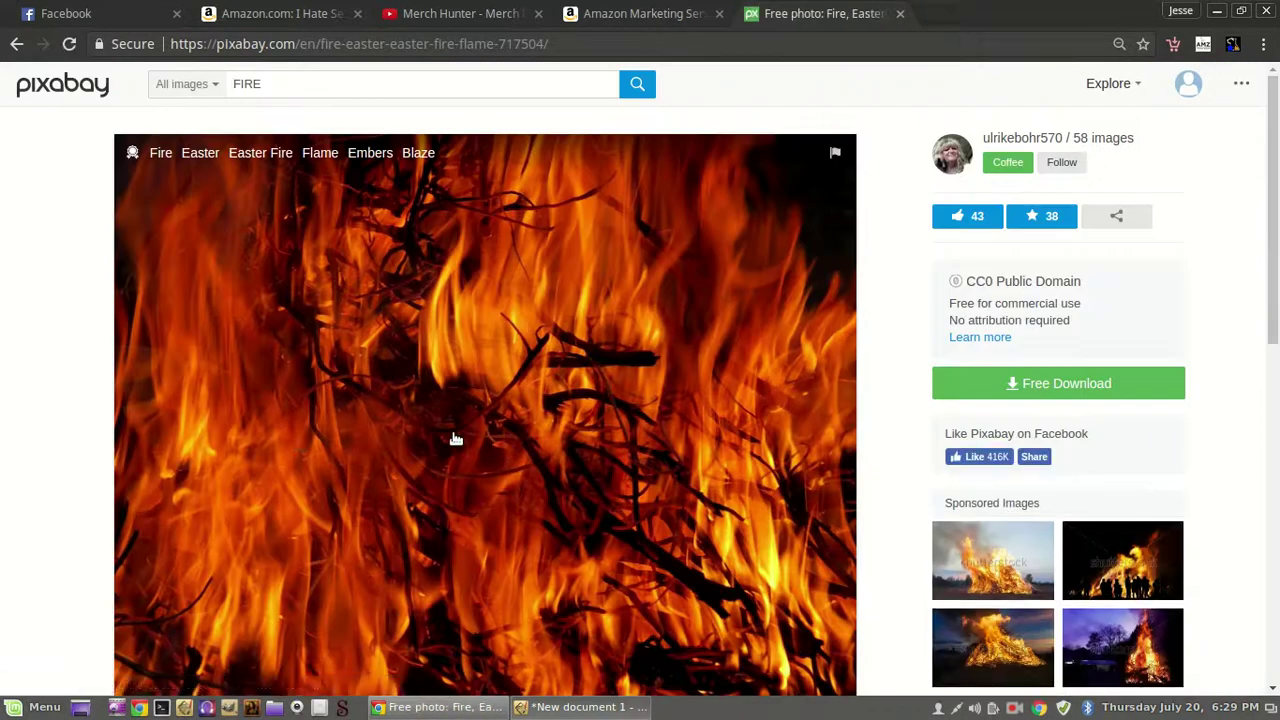
Copy the fire photo and paste it into the Inkscape document with the "HOT" text.
{"action": "right_click", "coordinate": [448, 403]}
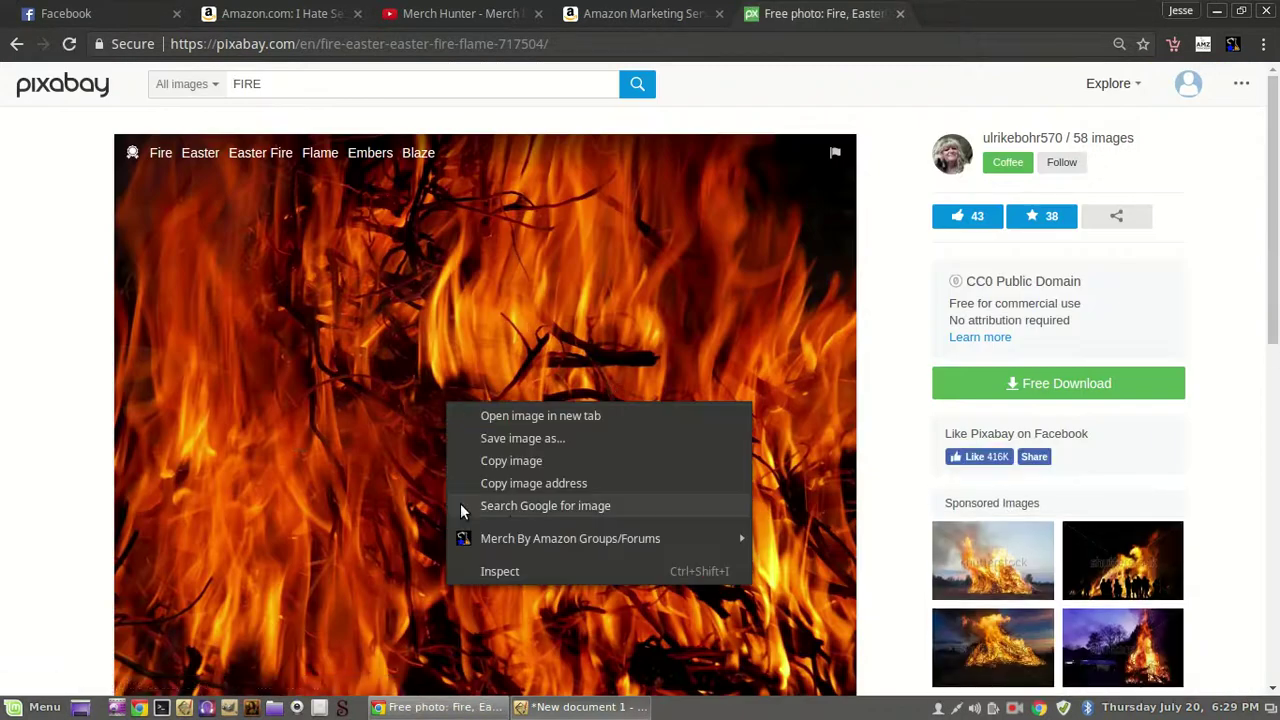
{"action": "left_click", "coordinate": [511, 461]}
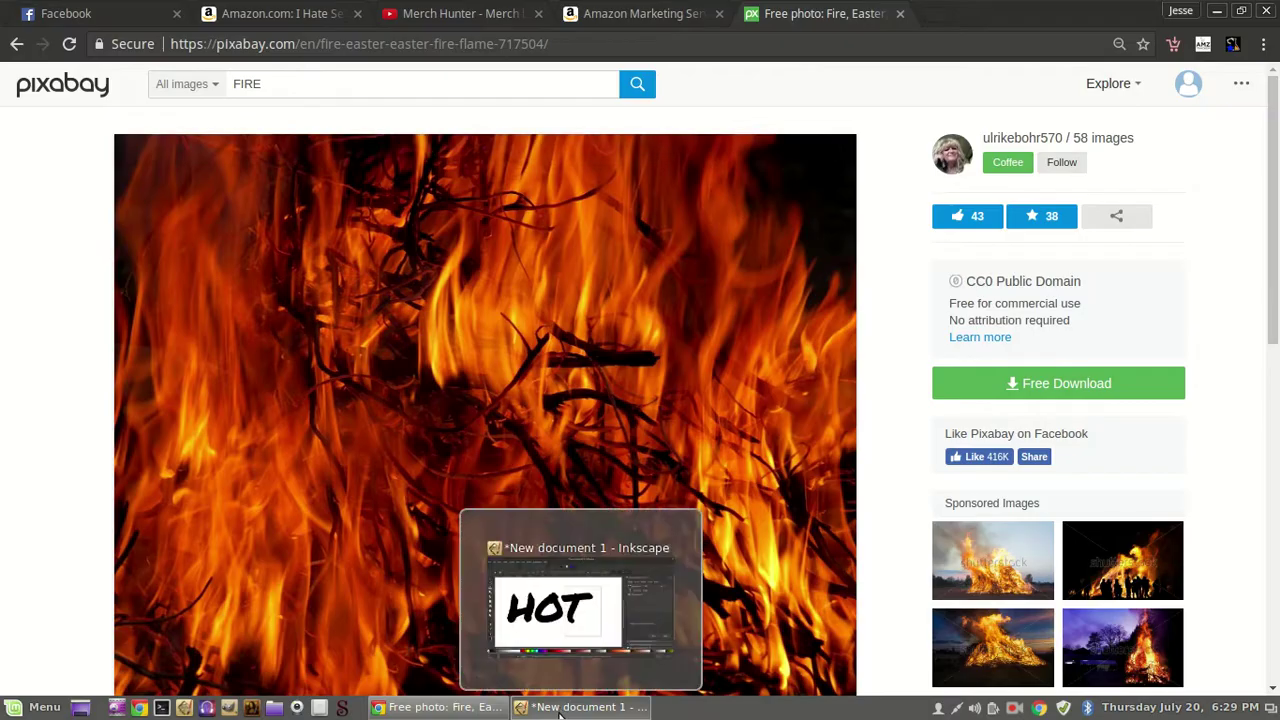
{"action": "left_click", "coordinate": [560, 712]}
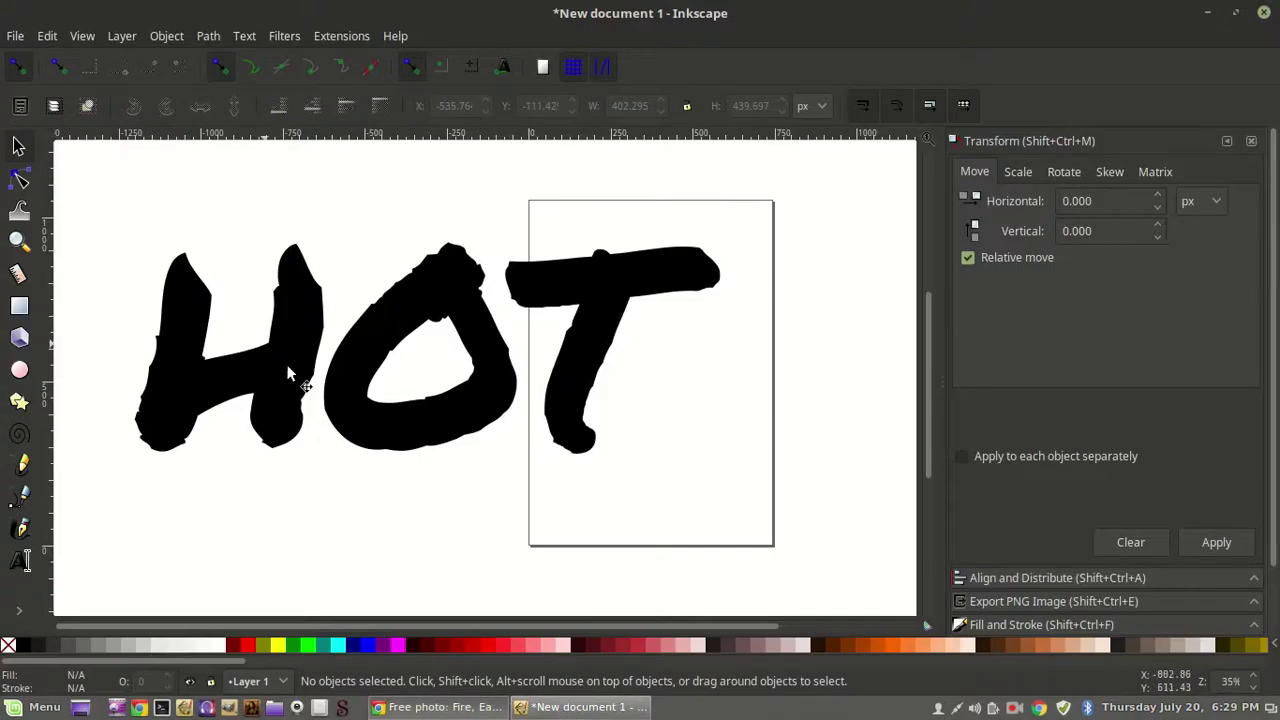
{"action": "right_click", "coordinate": [447, 530]}
{"action": "left_click", "coordinate": [501, 637]}
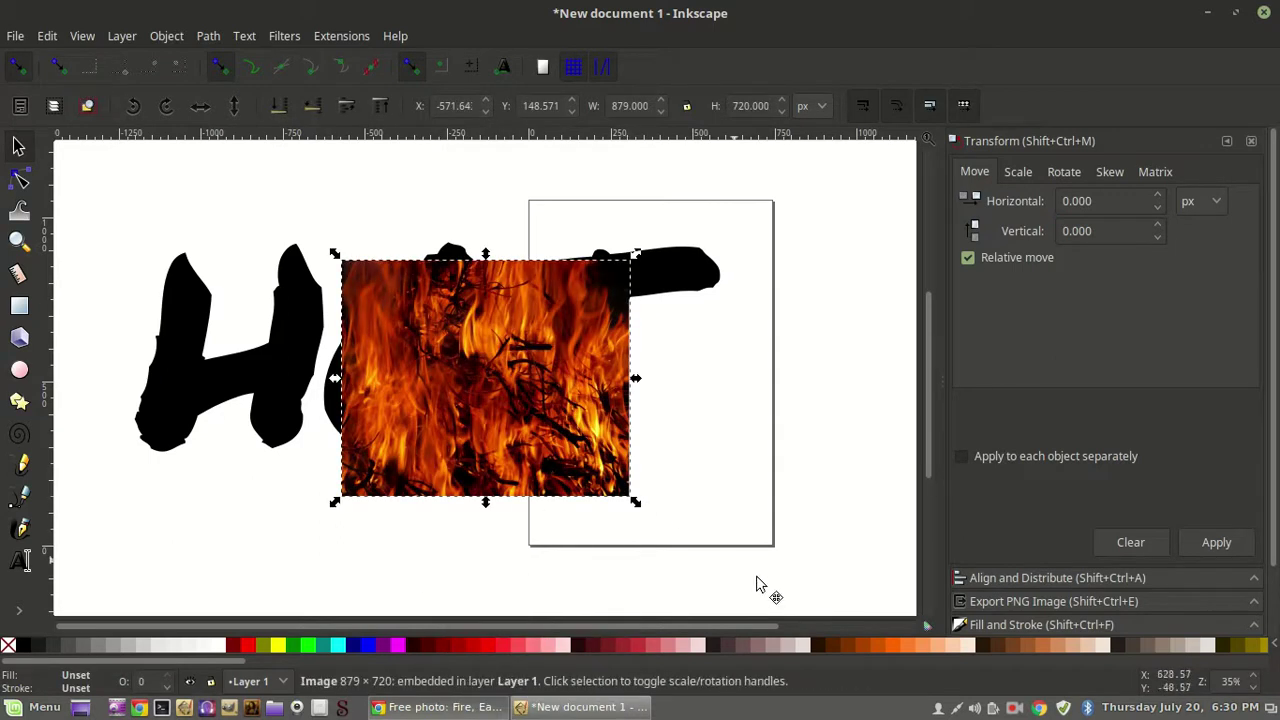
Enlarge the fire image to about 1856 by 1520 px and position it so it covers the whole "HOT" text.
{"action": "left_click_drag", "start_coordinate": [635, 503], "coordinate": [881, 598]}
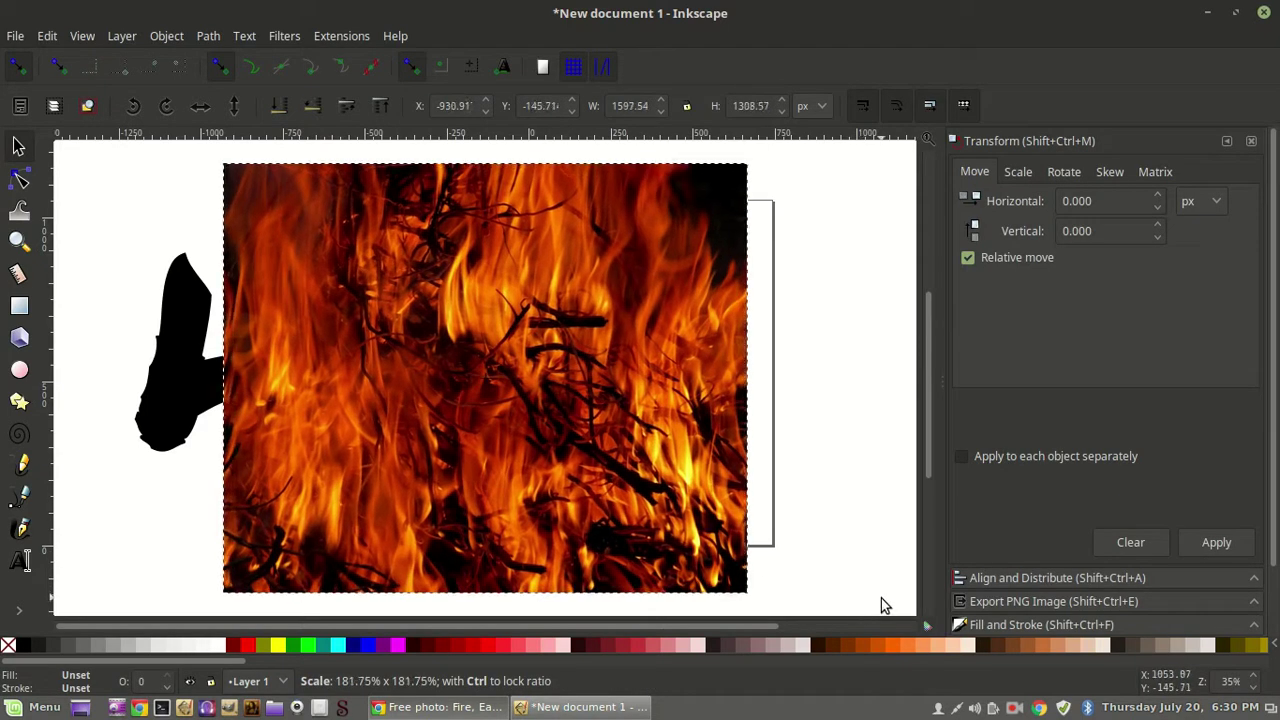
{"action": "left_click_drag", "start_coordinate": [581, 437], "coordinate": [484, 399]}
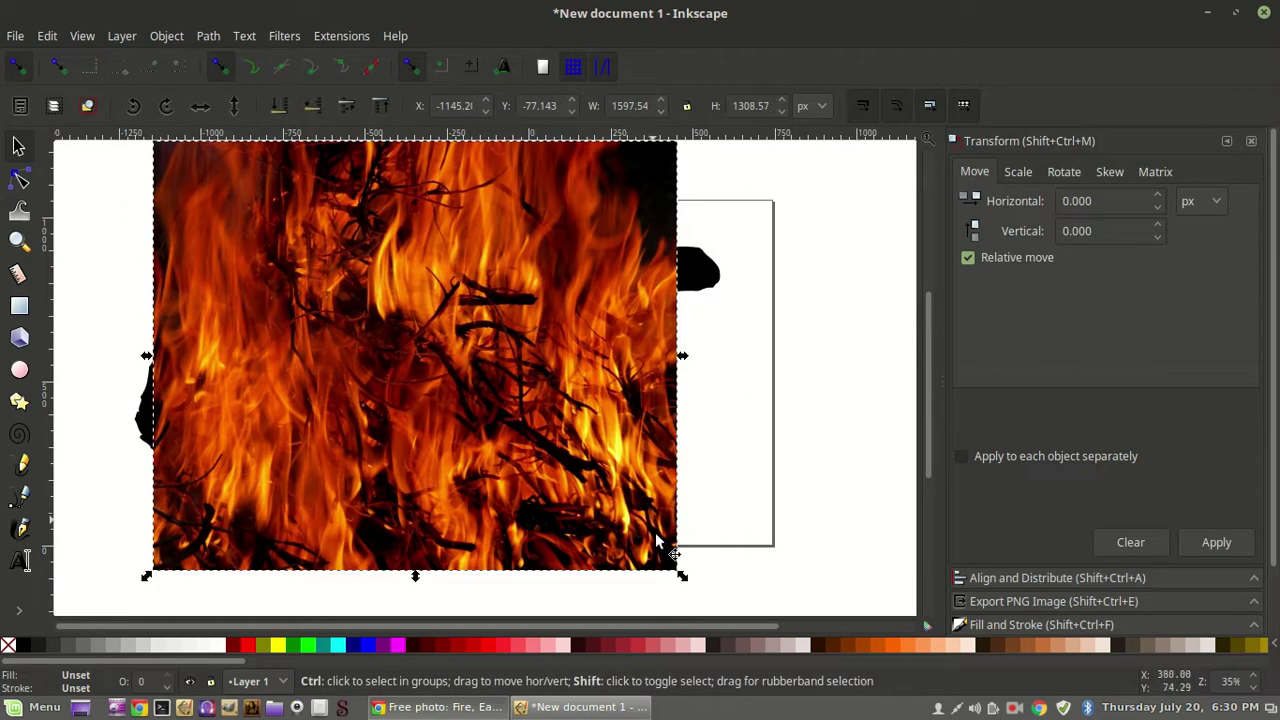
{"action": "left_click_drag", "start_coordinate": [680, 579], "coordinate": [850, 609]}
Lower the fire image behind the "HOT" text and shift the text about 14 px left so it lies within the image.
{"action": "scroll", "coordinate": [548, 378], "scroll_direction": "up", "scroll_amount": 4}
{"action": "scroll", "coordinate": [543, 374], "scroll_direction": "down", "scroll_amount": 4}
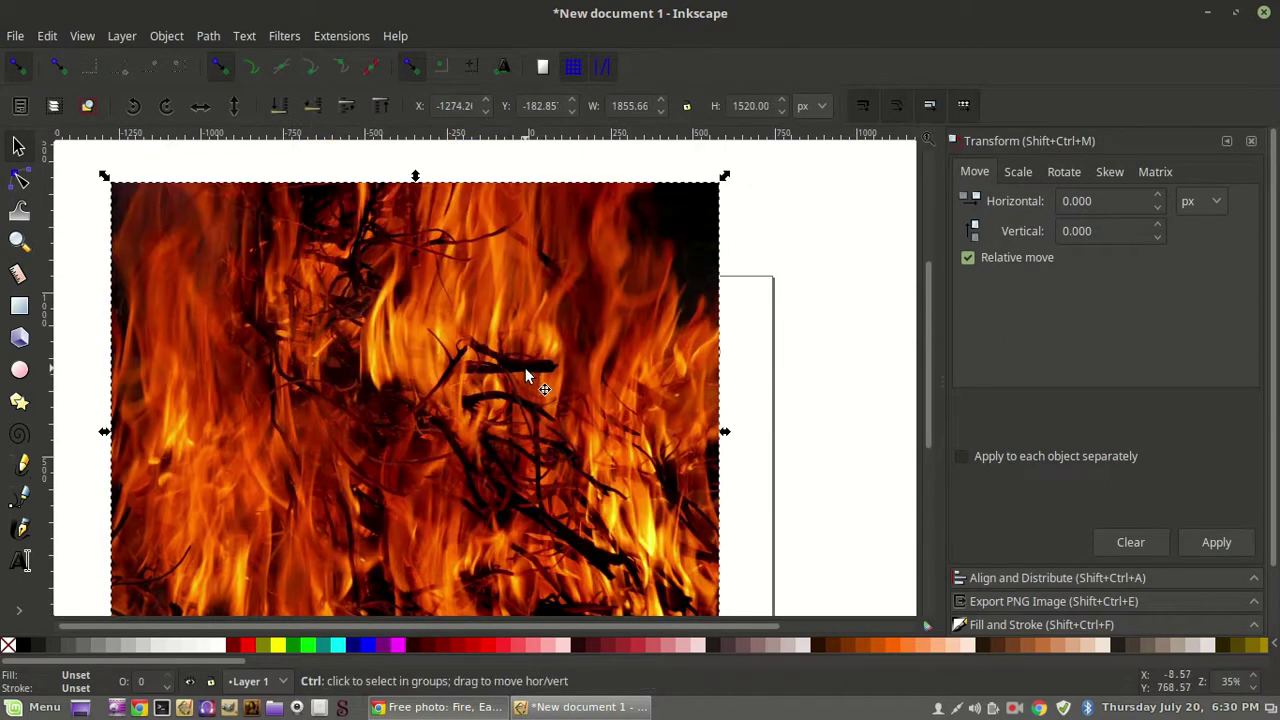
{"action": "scroll", "coordinate": [530, 375], "scroll_direction": "down", "scroll_amount": 1}
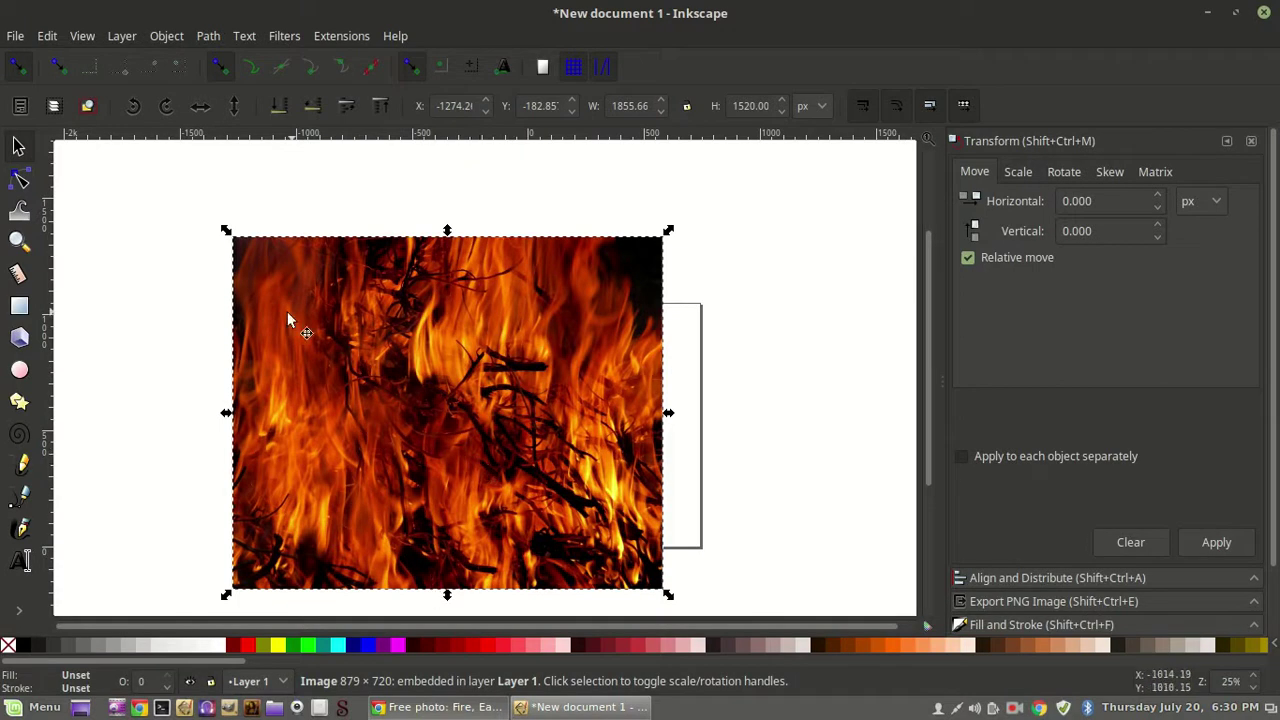
{"action": "left_click", "coordinate": [276, 107]}
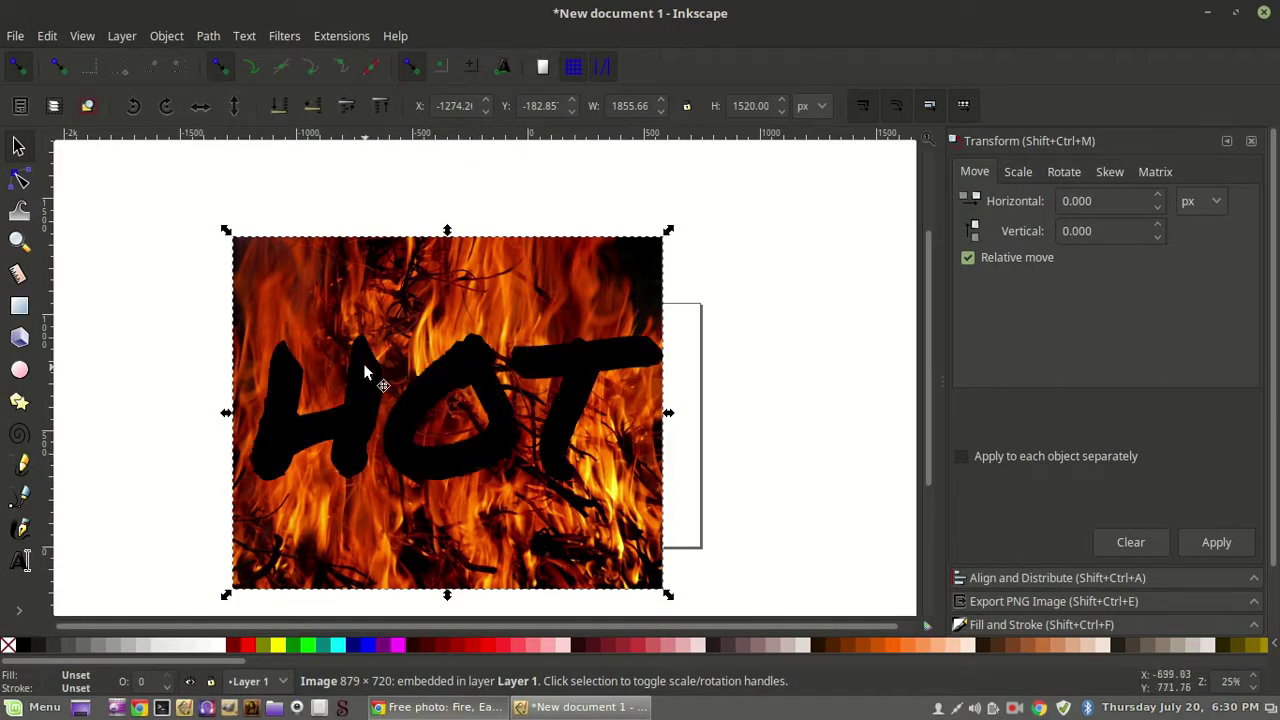
{"action": "left_click", "coordinate": [323, 434]}
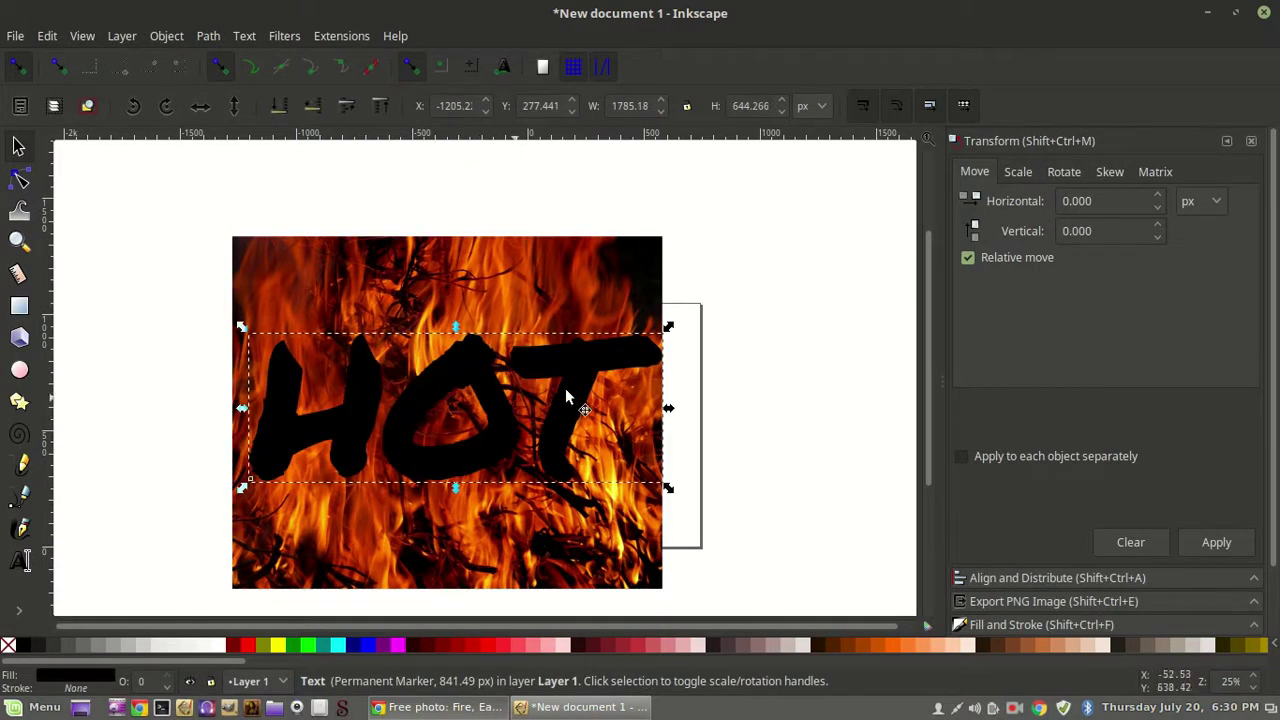
{"action": "left_click_drag", "start_coordinate": [491, 378], "coordinate": [488, 378]}
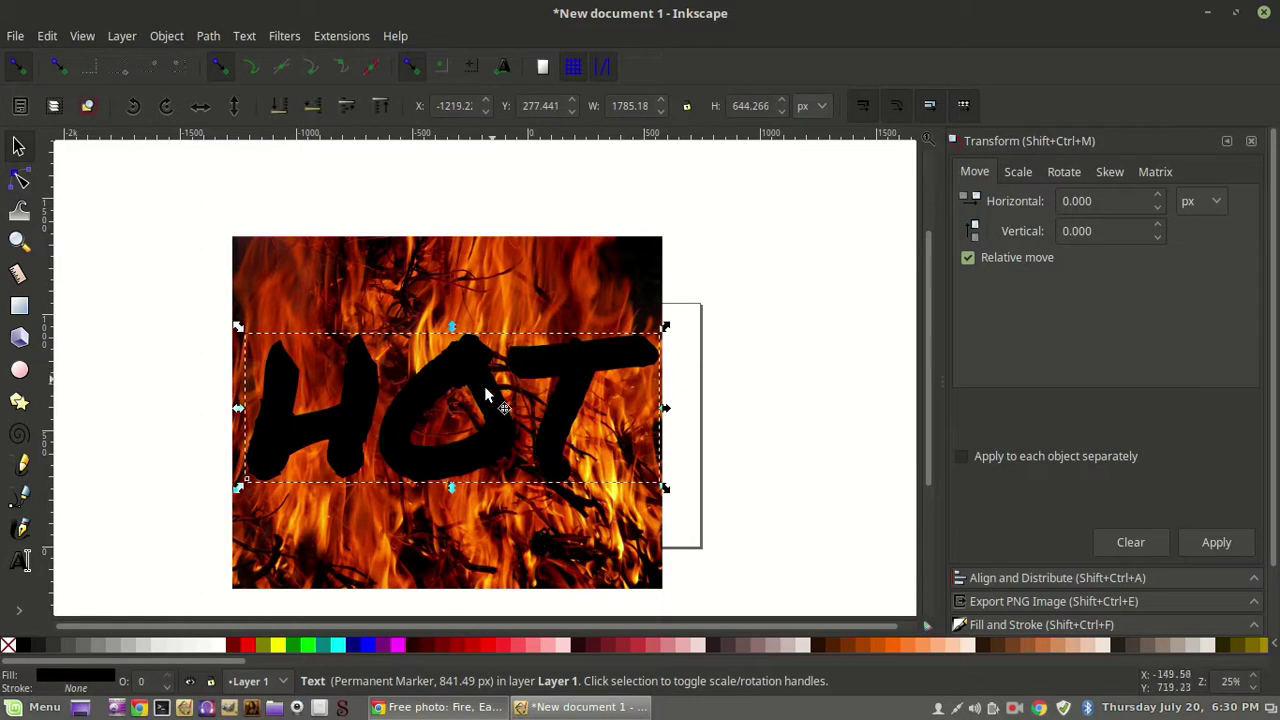
Nudge the "HOT" text 10 px down and place a duplicate of it to the right of the fire image.
{"action": "left_click_drag", "start_coordinate": [290, 480], "coordinate": [290, 483]}
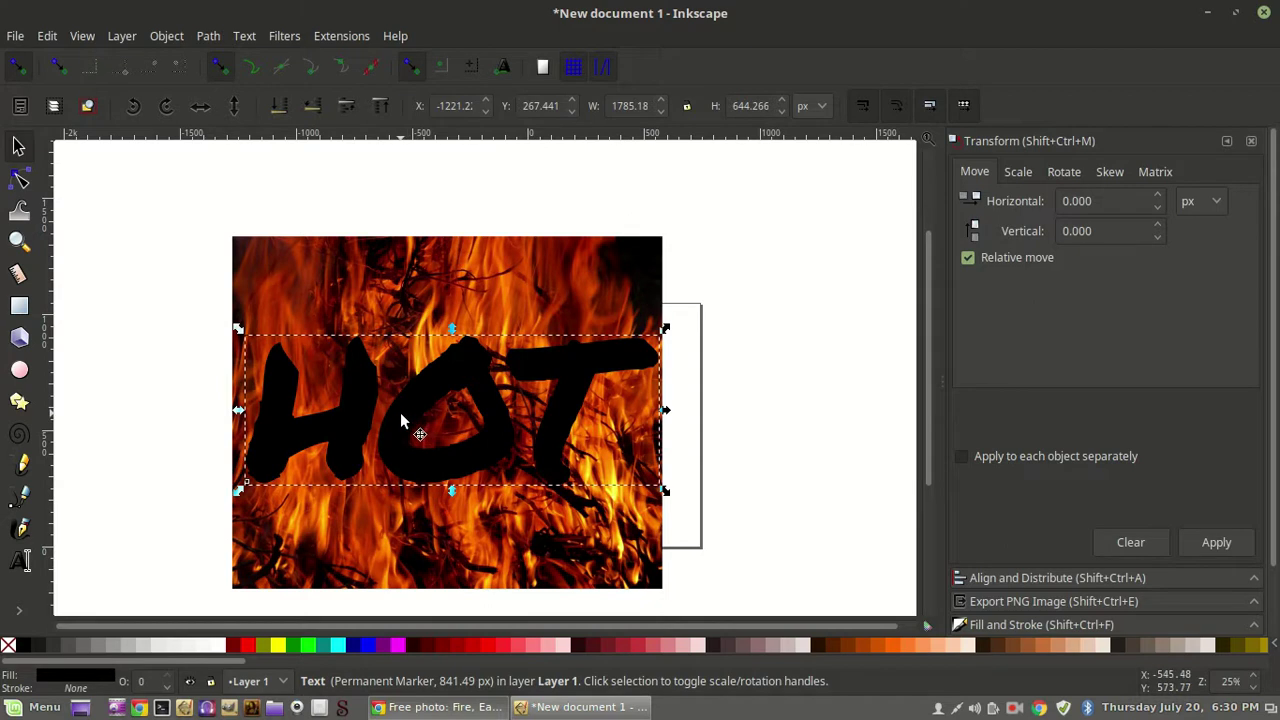
{"action": "right_click", "coordinate": [400, 412]}
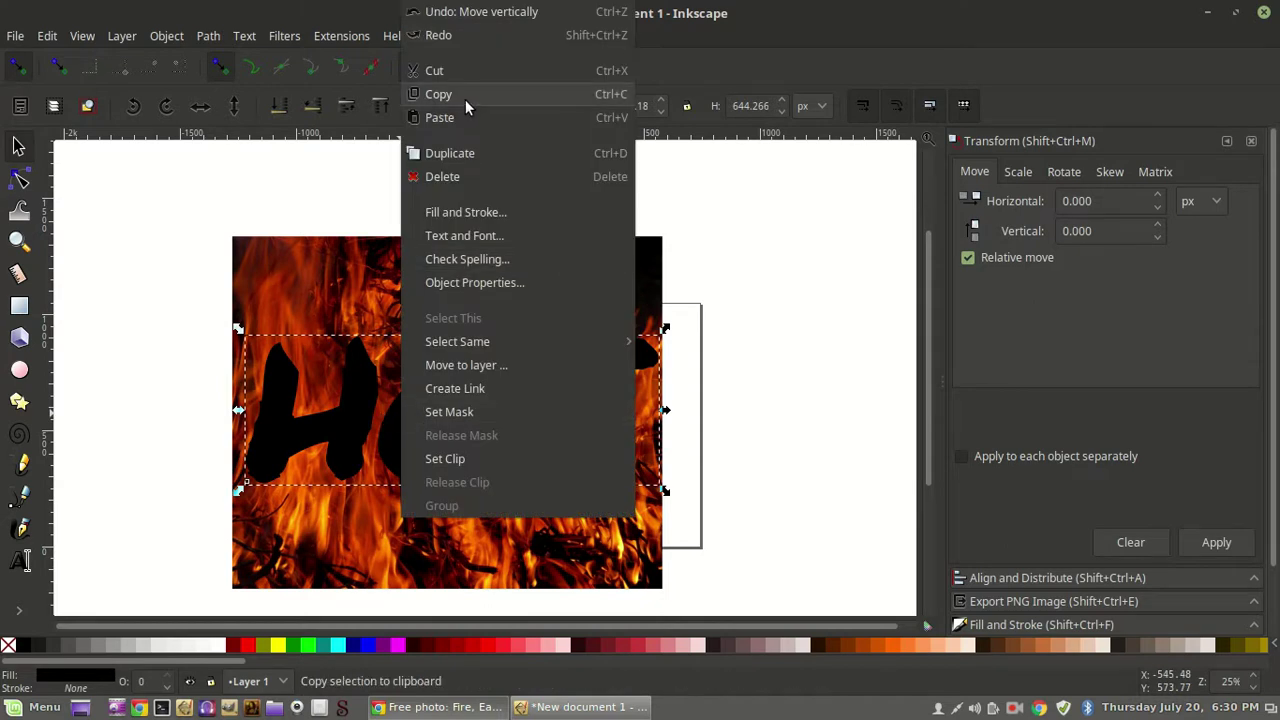
{"action": "left_click", "coordinate": [450, 153]}
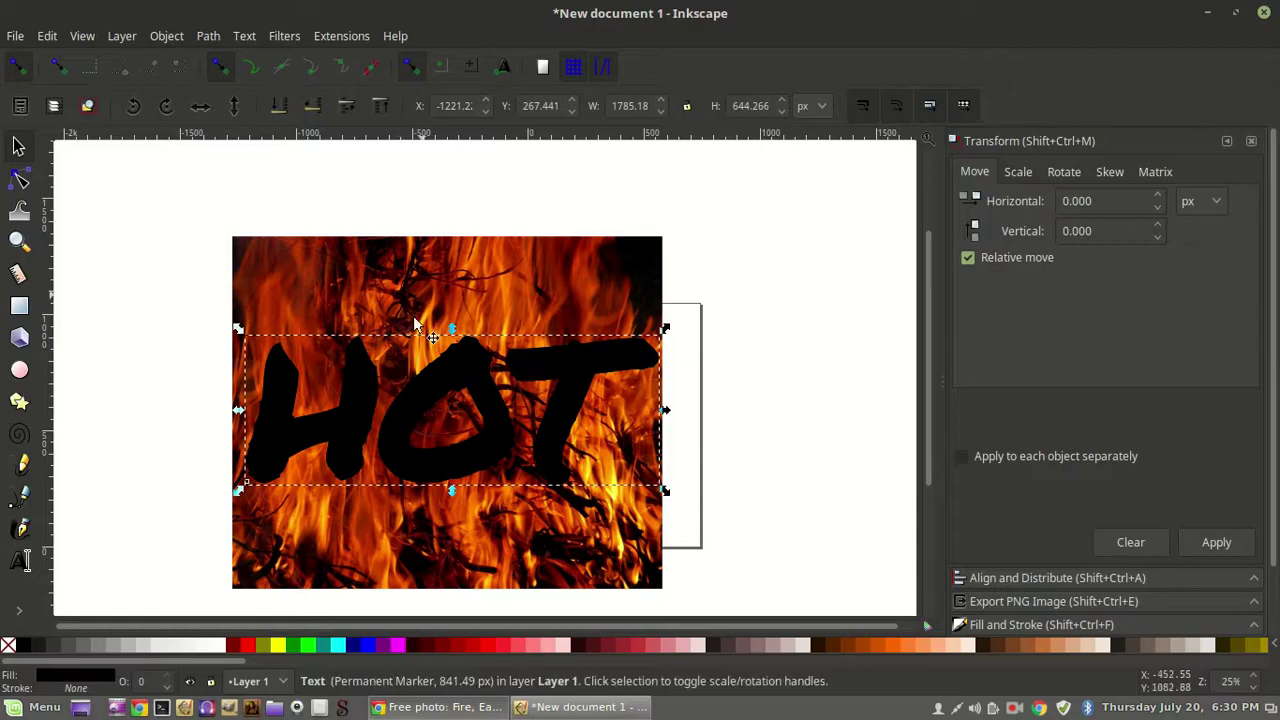
{"action": "left_click_drag", "start_coordinate": [393, 413], "coordinate": [836, 383]}
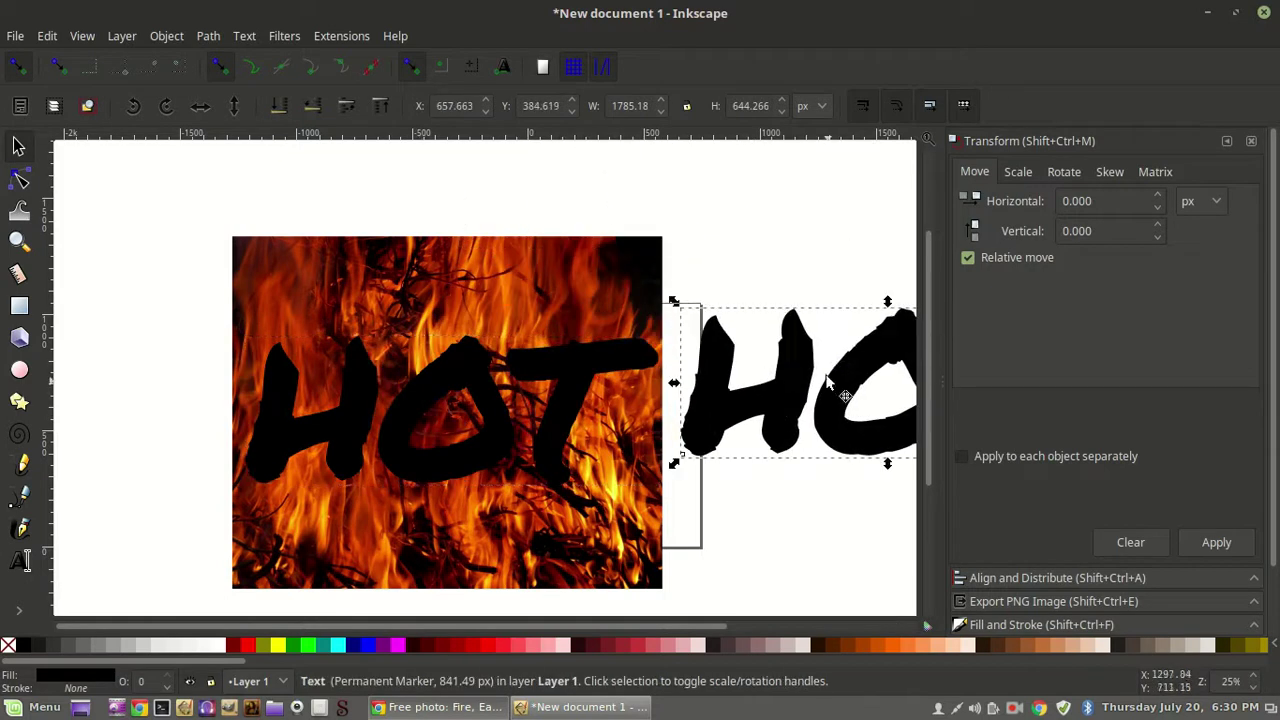
{"action": "left_click_drag", "start_coordinate": [724, 388], "coordinate": [742, 392]}
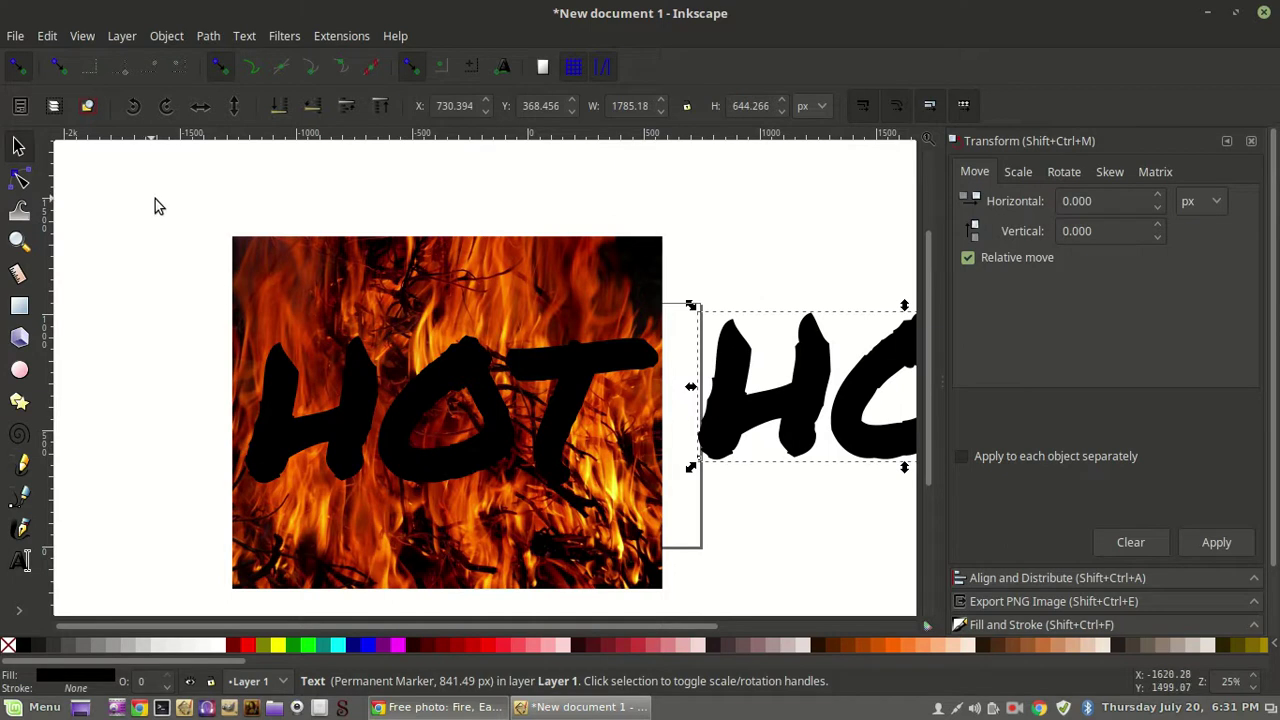
Clip the fire image to the "HOT" text lying over it, leaving the black duplicate out of the selection.
{"action": "scroll", "coordinate": [114, 357], "scroll_direction": "down", "scroll_amount": 2}
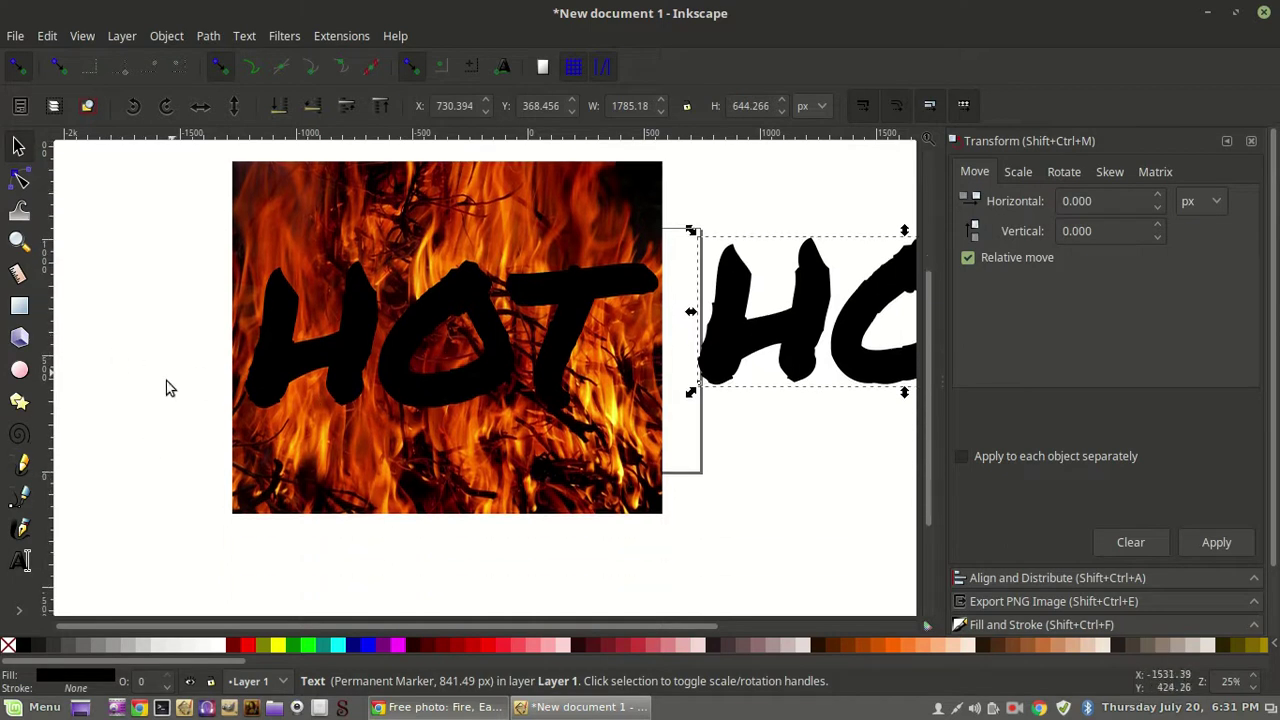
{"action": "left_click", "coordinate": [336, 355]}
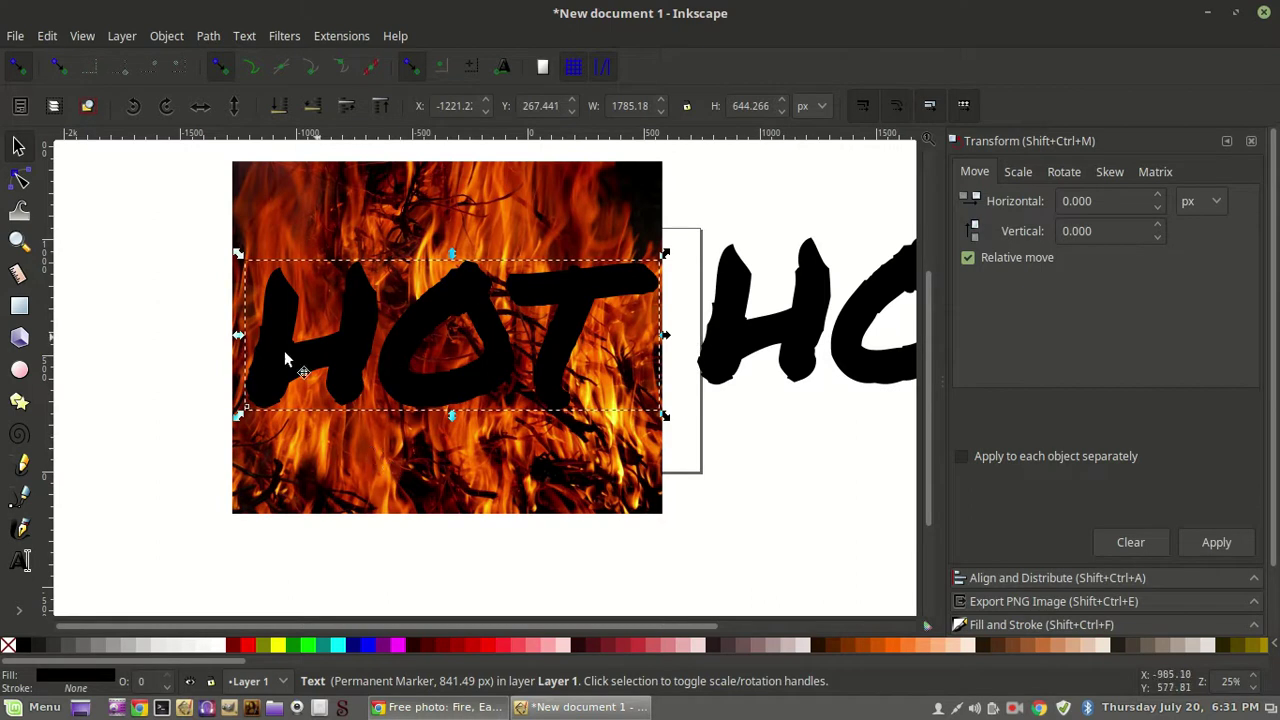
{"action": "key", "text": "shift"}
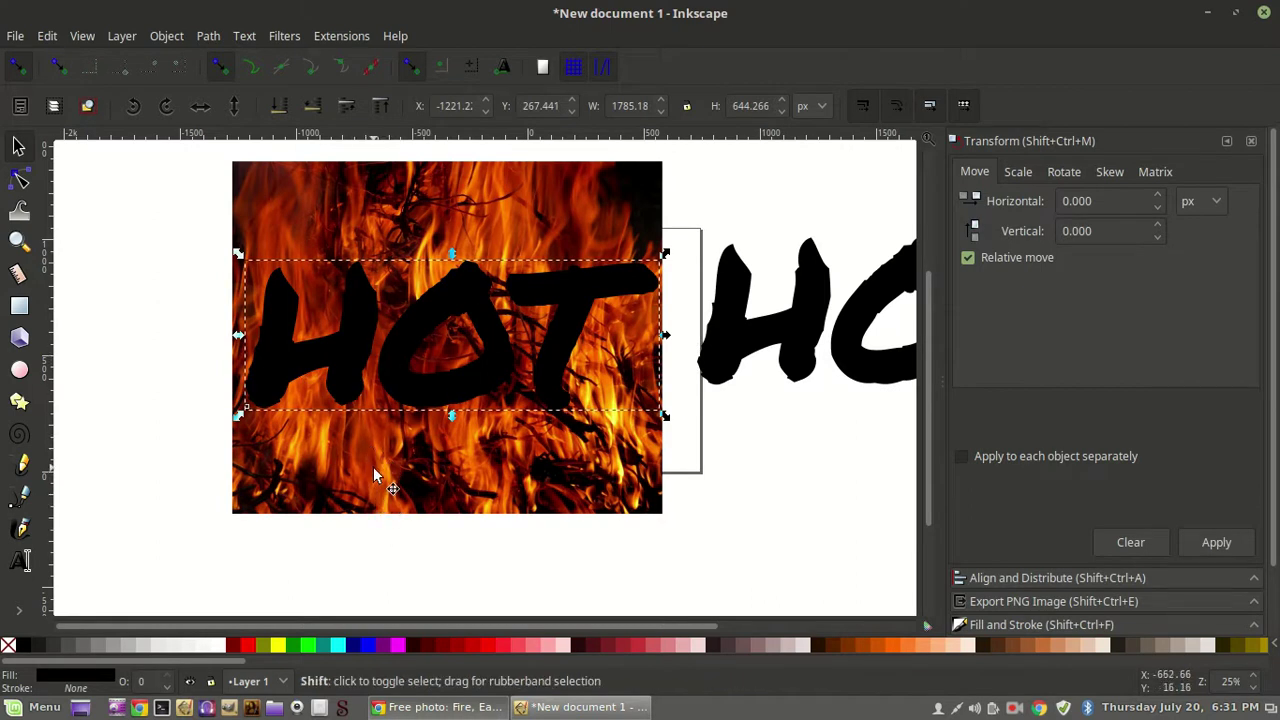
{"action": "left_click", "coordinate": [373, 467], "text": "shift"}
{"action": "scroll", "coordinate": [255, 414], "scroll_direction": "up", "scroll_amount": 2}
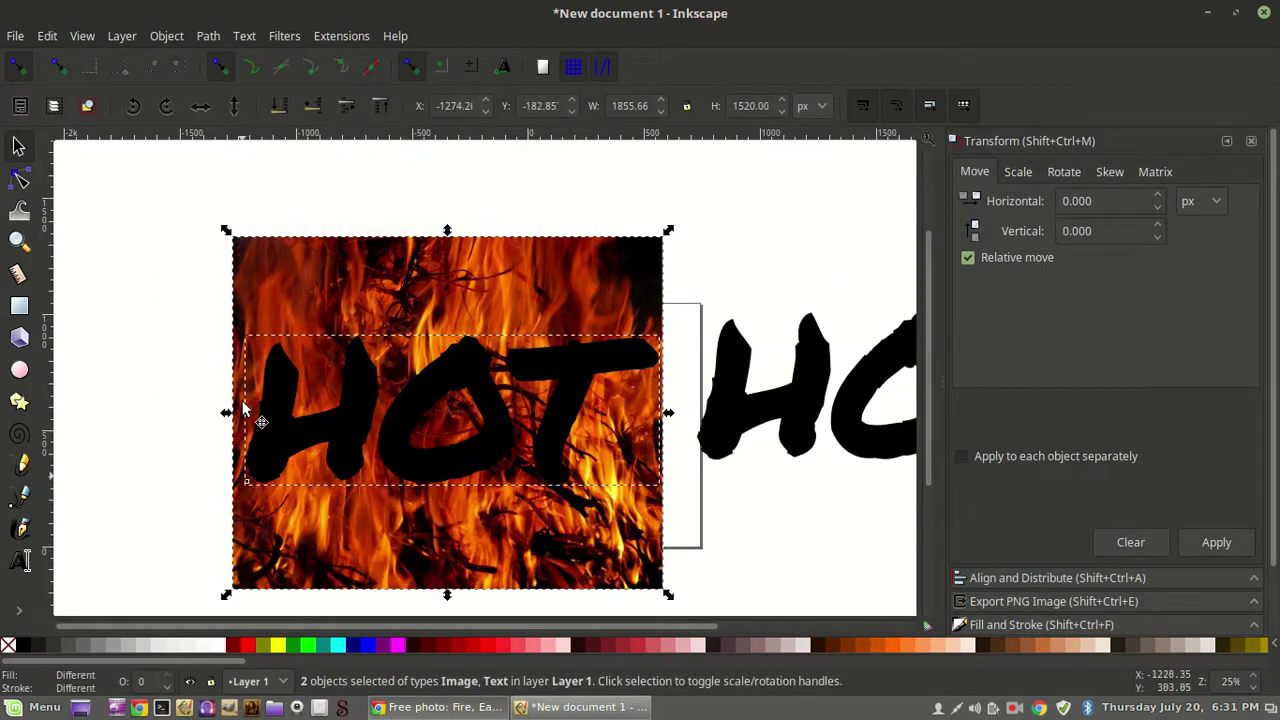
{"action": "right_click", "coordinate": [395, 418]}
{"action": "left_click", "coordinate": [452, 457]}
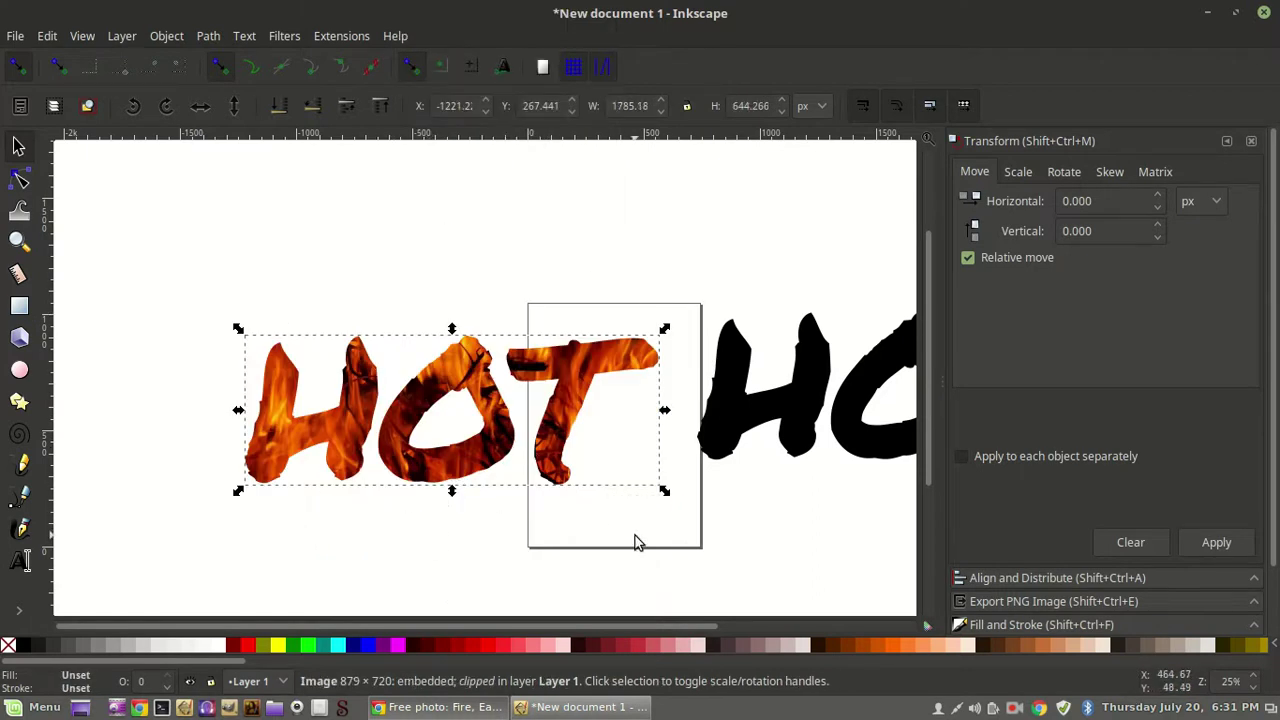
Center the black "HOT" copy on the clipped fire lettering along both the vertical and horizontal axes, relative to the first selected object.
{"action": "scroll", "coordinate": [600, 474], "scroll_direction": "down", "scroll_amount": 2}
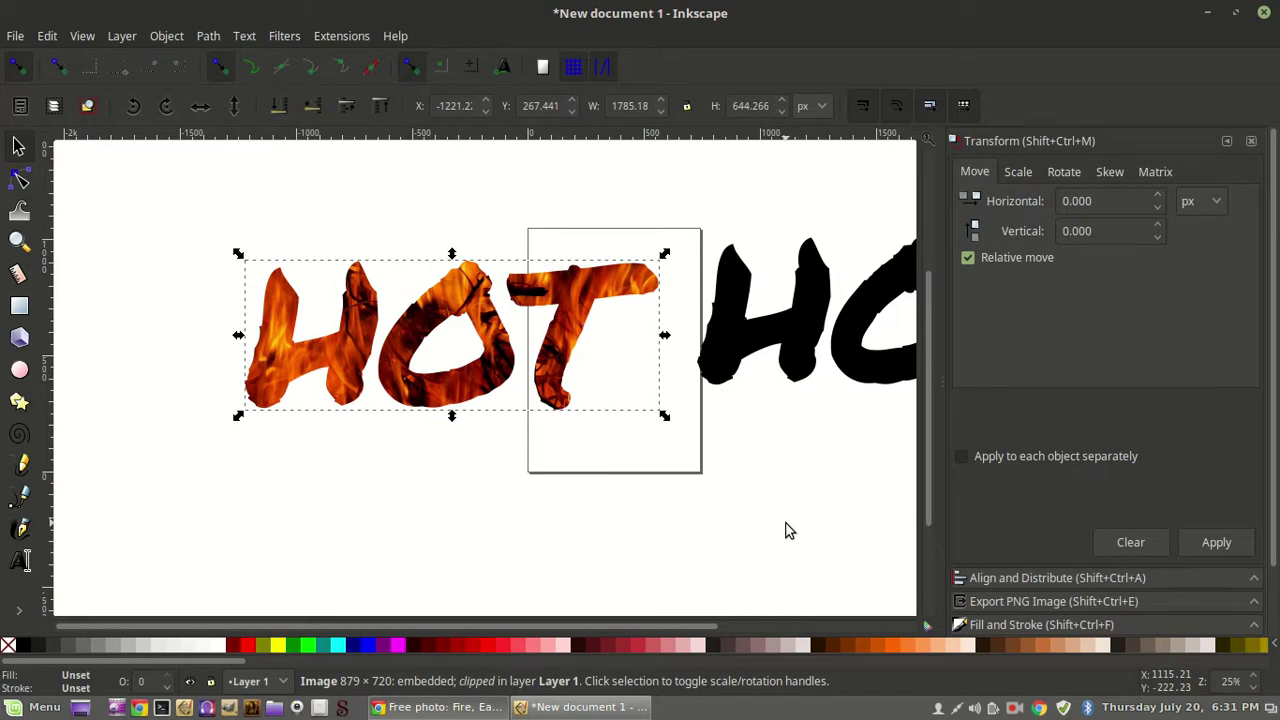
{"action": "key", "text": "shift"}
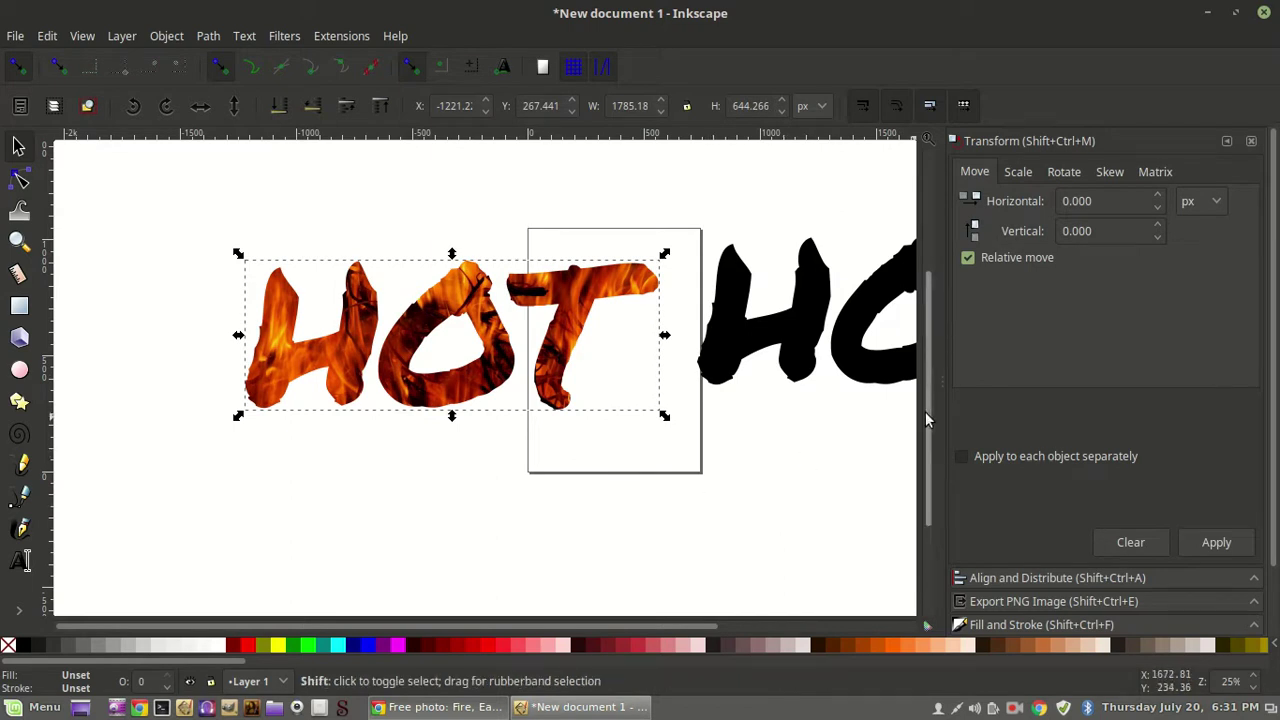
{"action": "left_click", "coordinate": [791, 320], "text": "shift"}
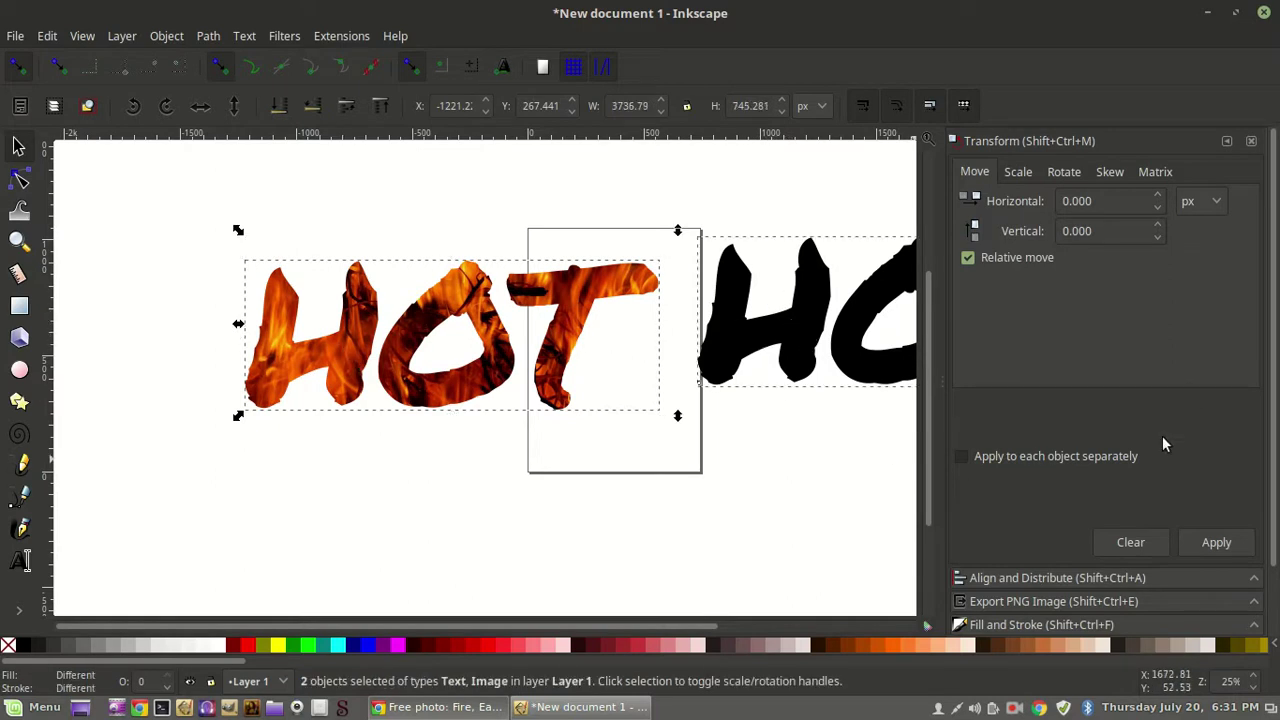
{"action": "left_click", "coordinate": [1054, 578]}
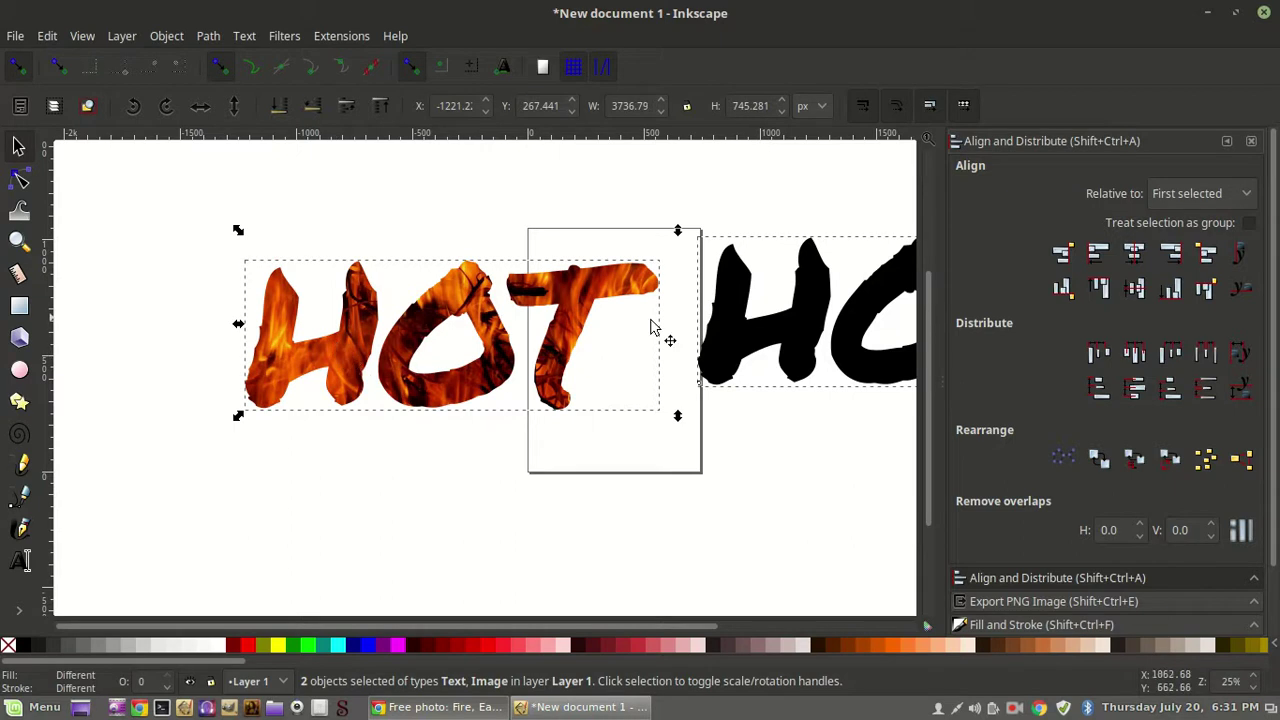
{"action": "left_click", "coordinate": [1134, 256]}
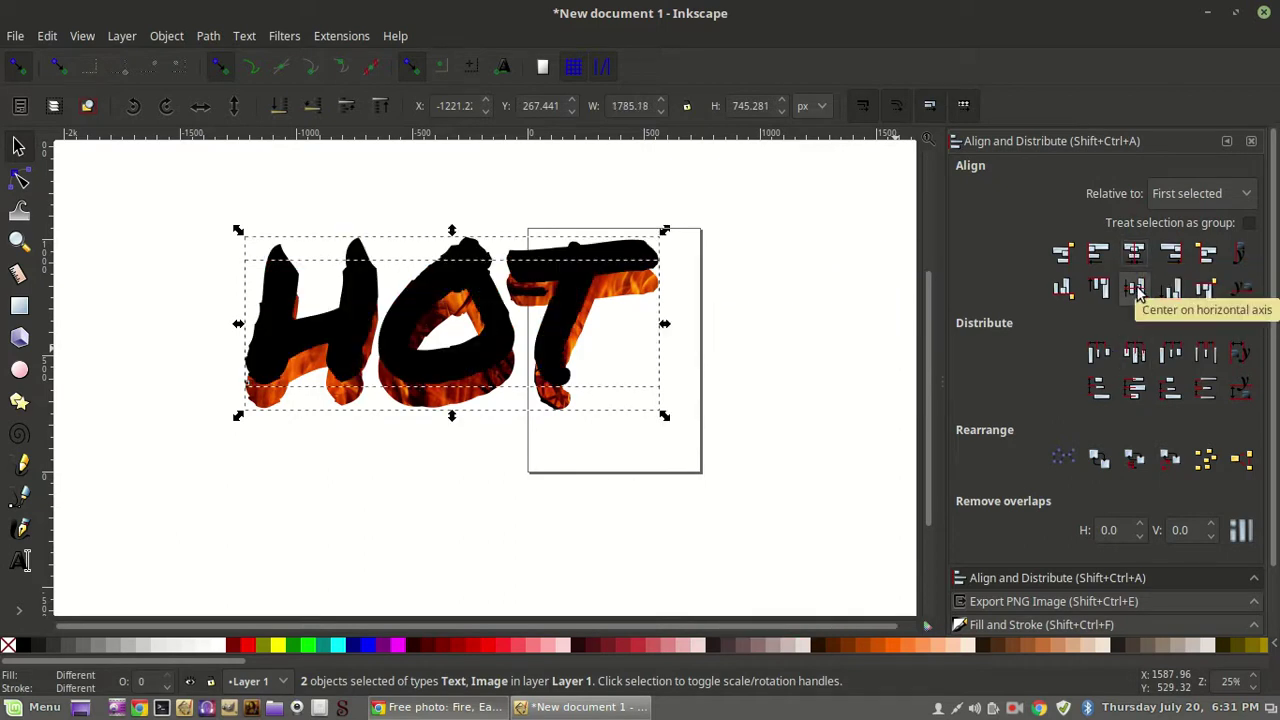
{"action": "left_click", "coordinate": [1134, 289]}
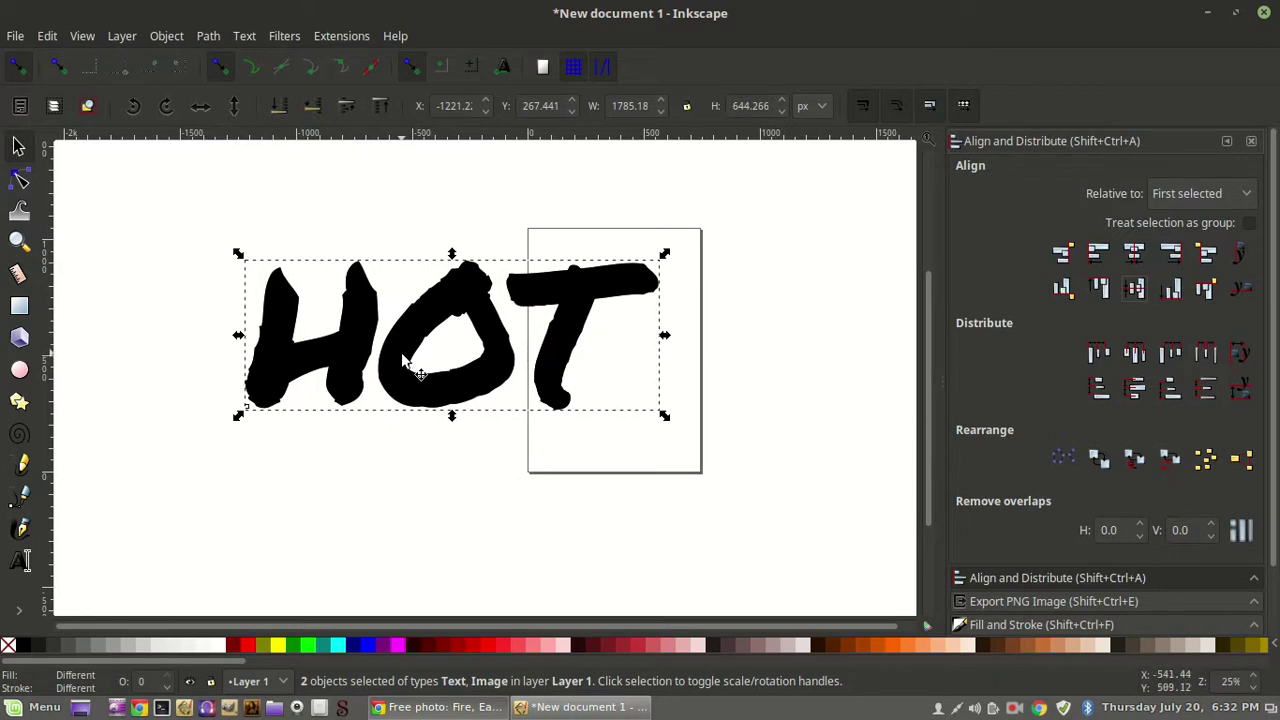
{"action": "left_click", "coordinate": [181, 525]}
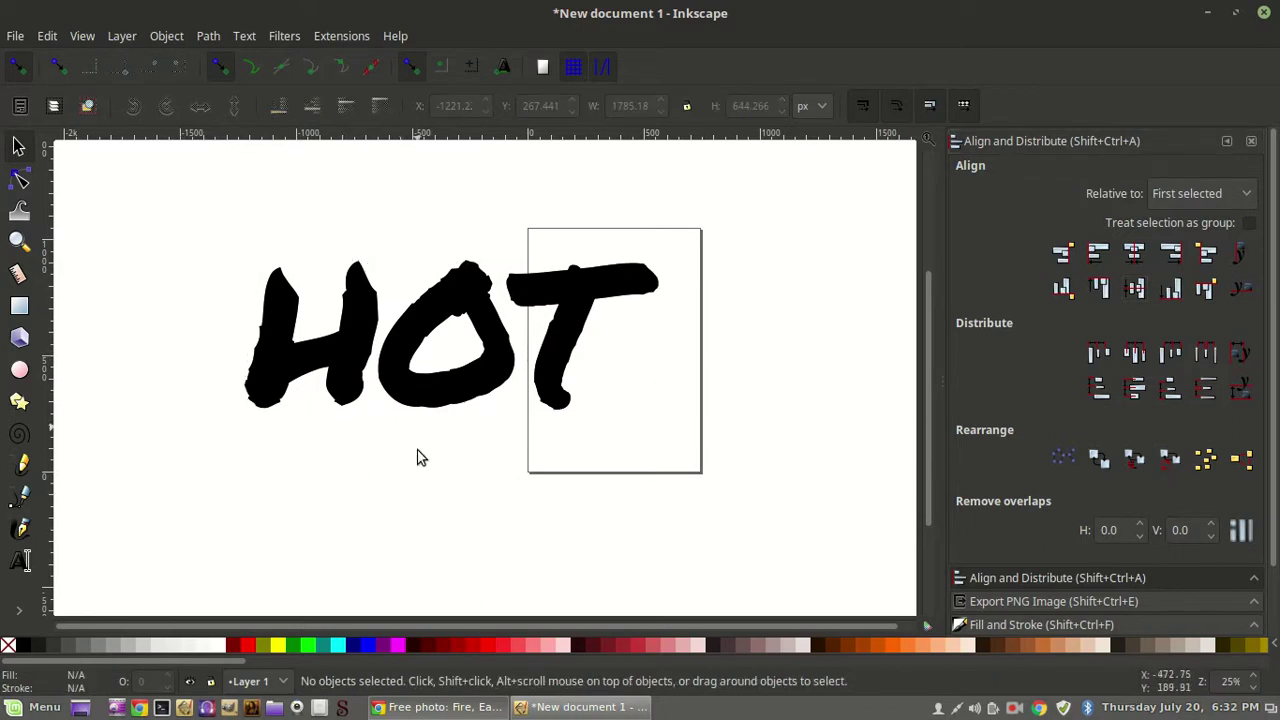
Outset the black "HOT" copy seven times so it becomes about 1814 by 673 px.
{"action": "left_click", "coordinate": [396, 345]}
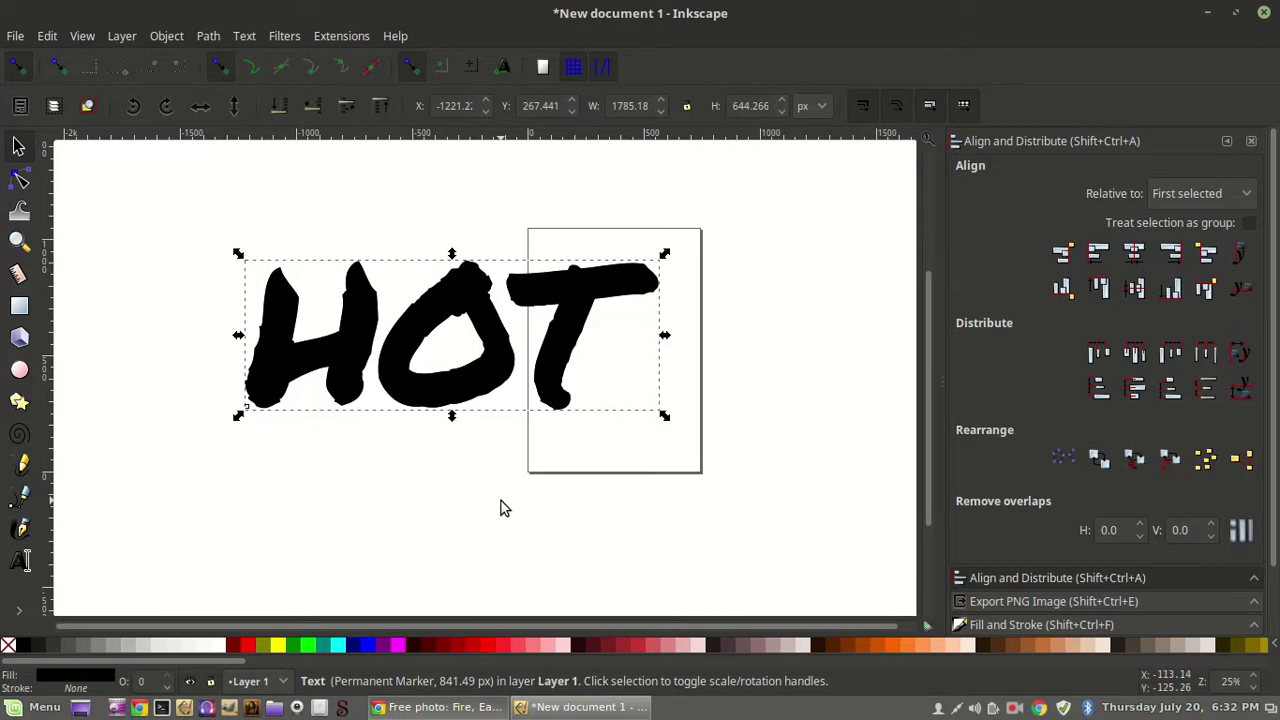
{"action": "key", "text": "ctrl"}
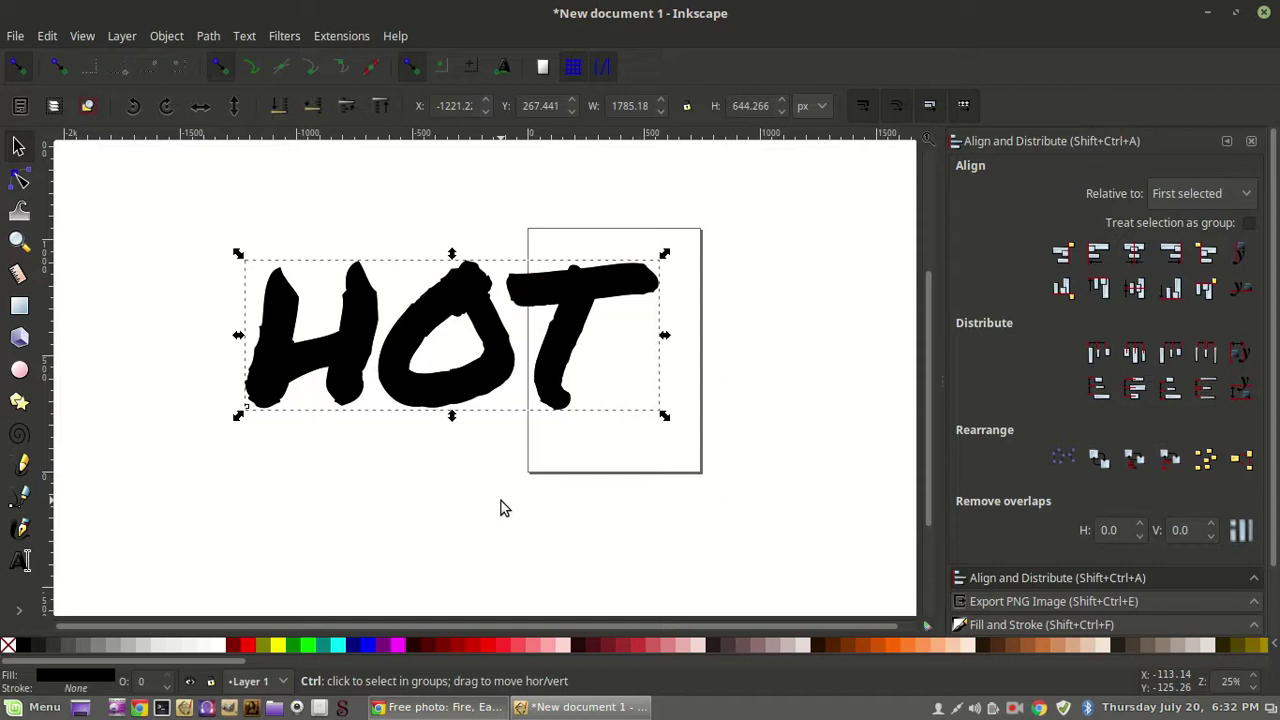
{"action": "key", "text": "ctrl+parenright"}
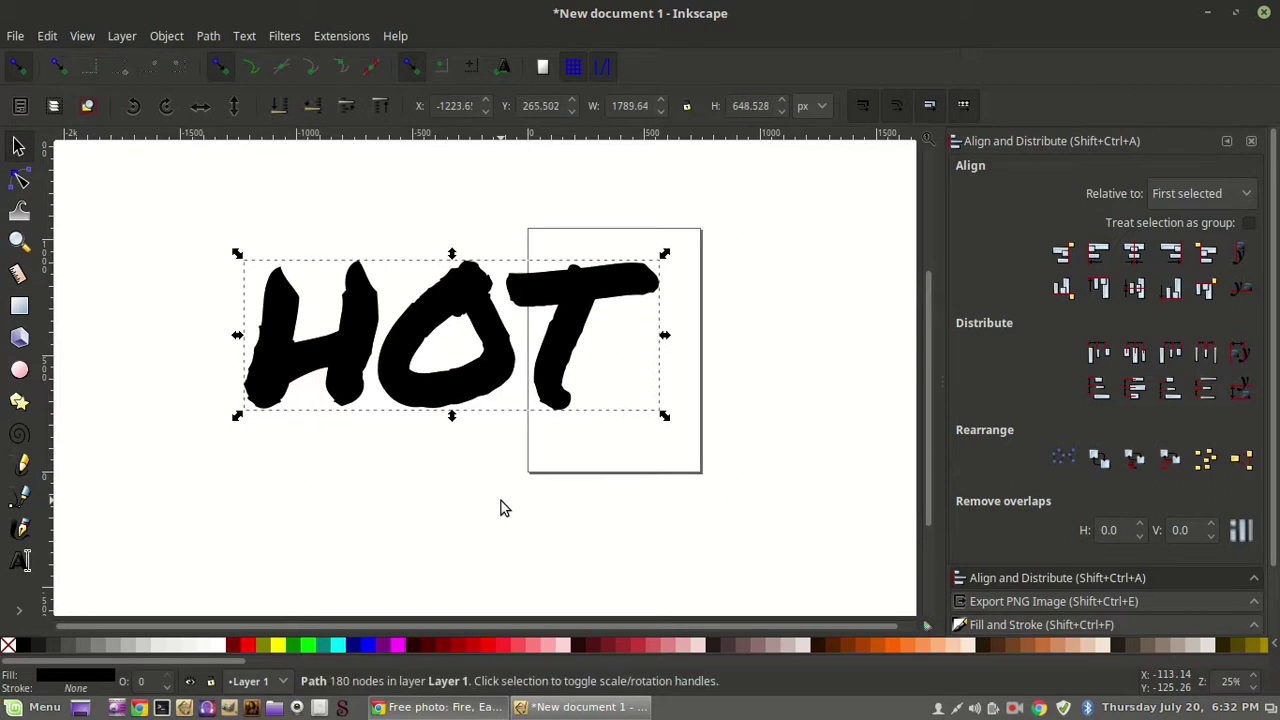
{"action": "key", "text": "ctrl+parenright"}
{"action": "key", "text": "ctrl+parenright"}
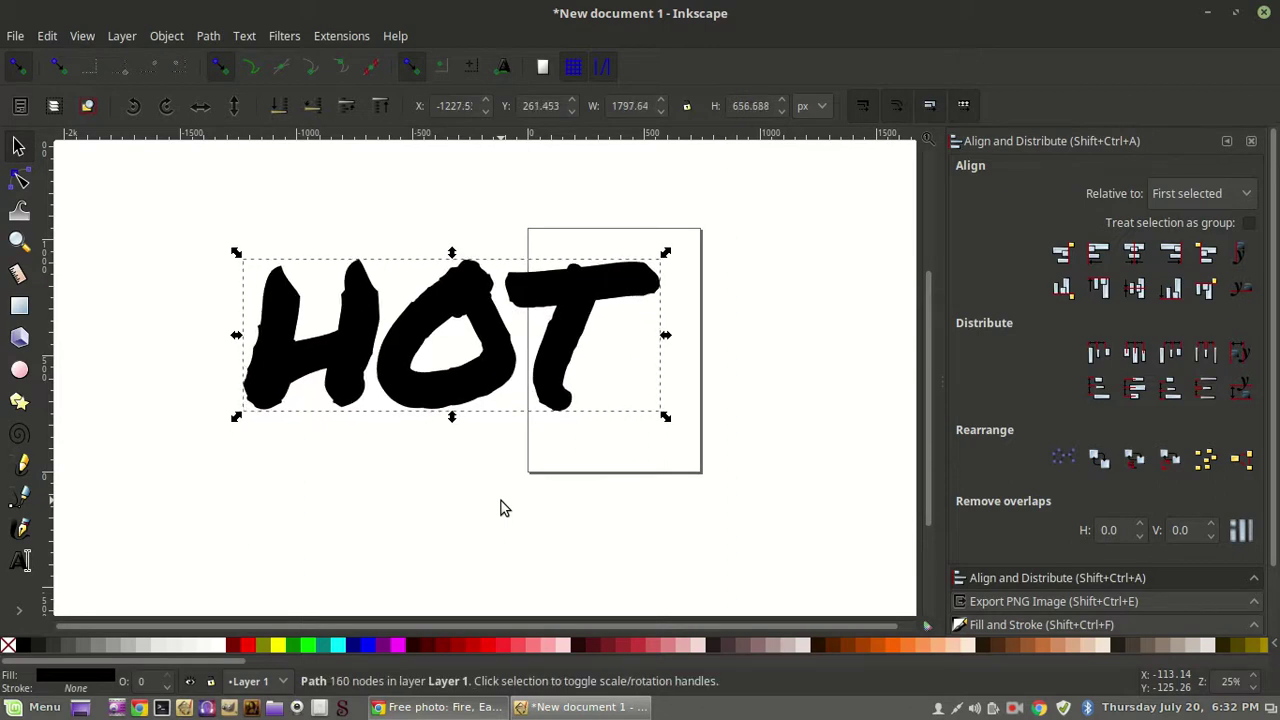
{"action": "key", "text": "ctrl+parenright"}
{"action": "key", "text": "ctrl+parenright"}
{"action": "key", "text": "ctrl+parenright"}
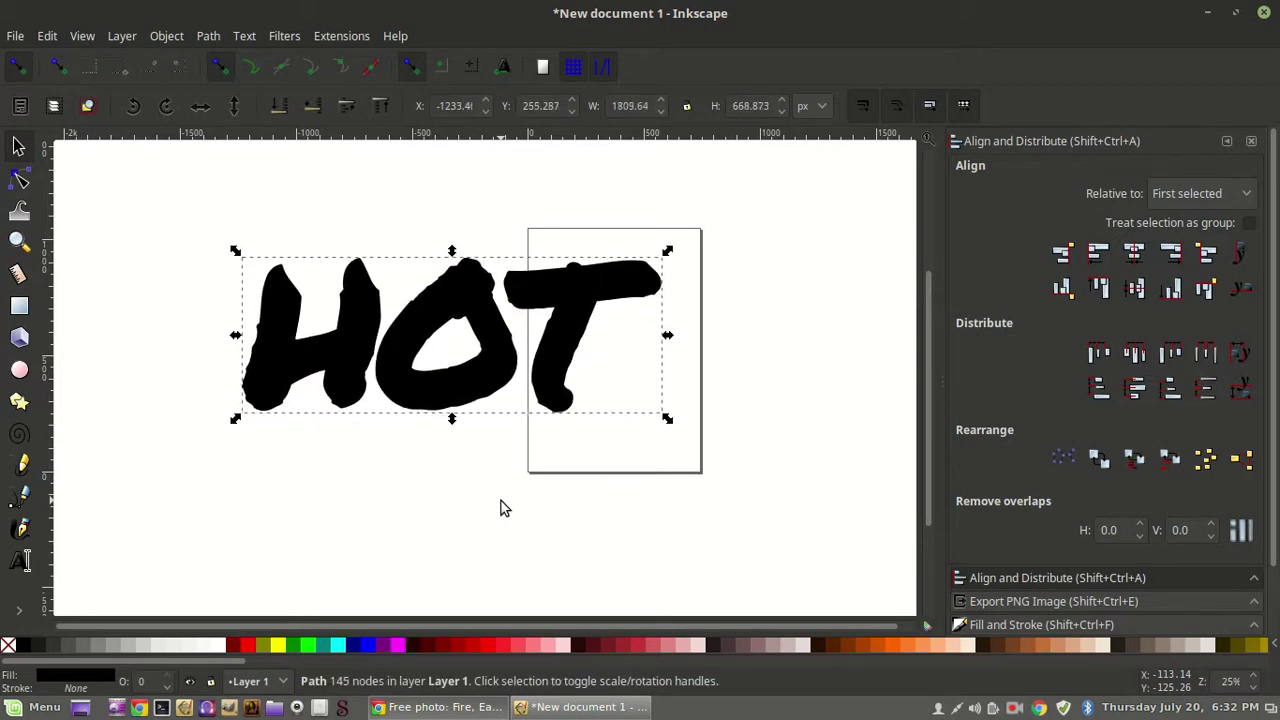
{"action": "key", "text": "ctrl+parenright"}
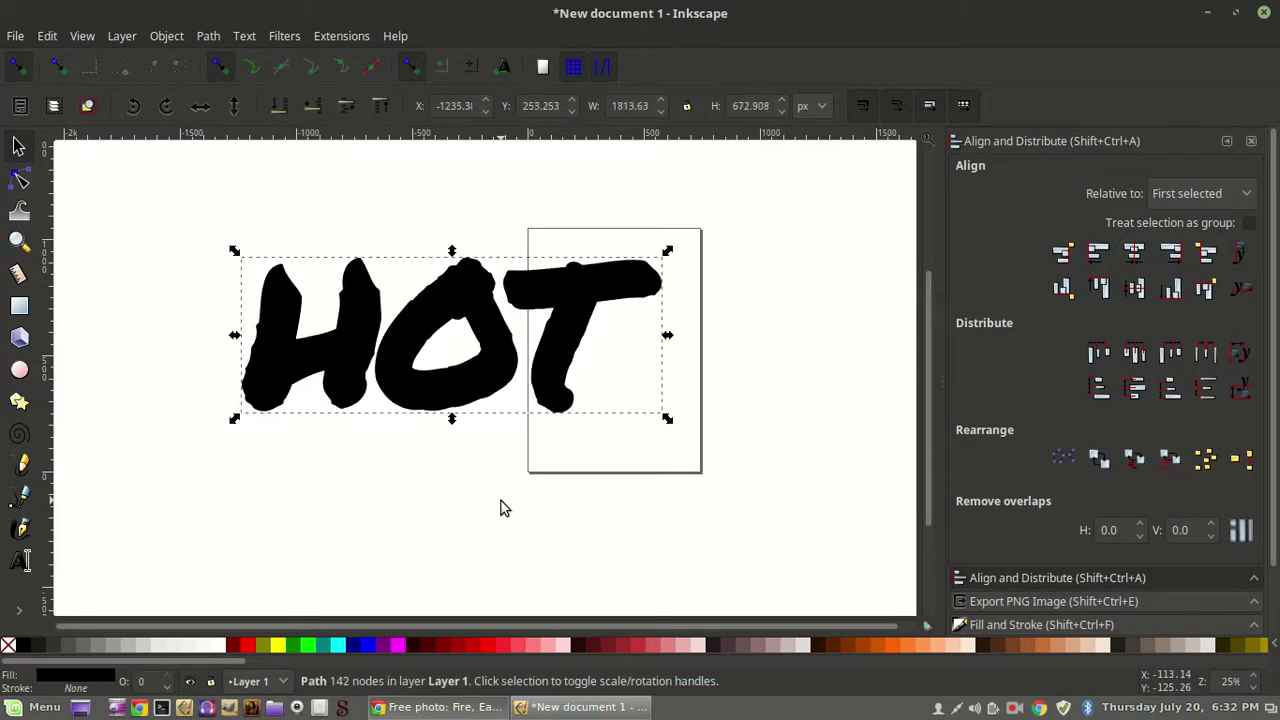
Lower the outset "HOT" copy behind the fire lettering and, after trying dark red and bright green, fill it with a near-black red.
{"action": "left_click", "coordinate": [233, 650]}
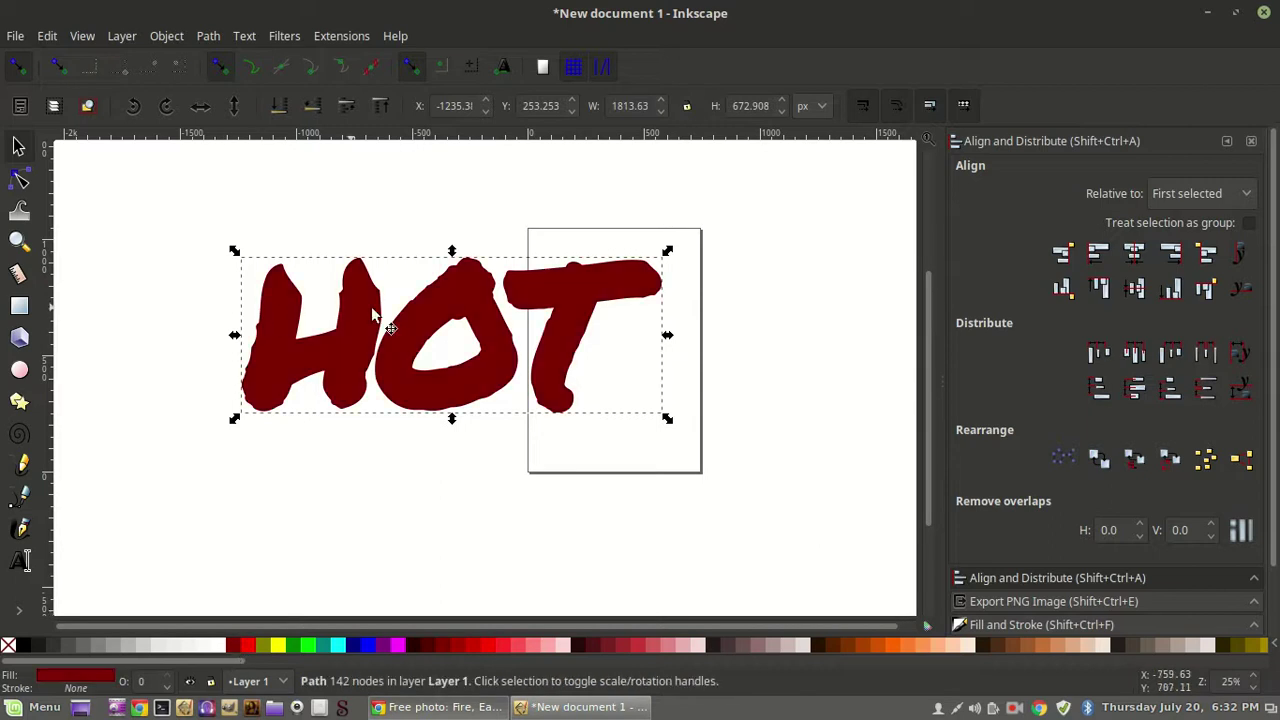
{"action": "left_click", "coordinate": [281, 112]}
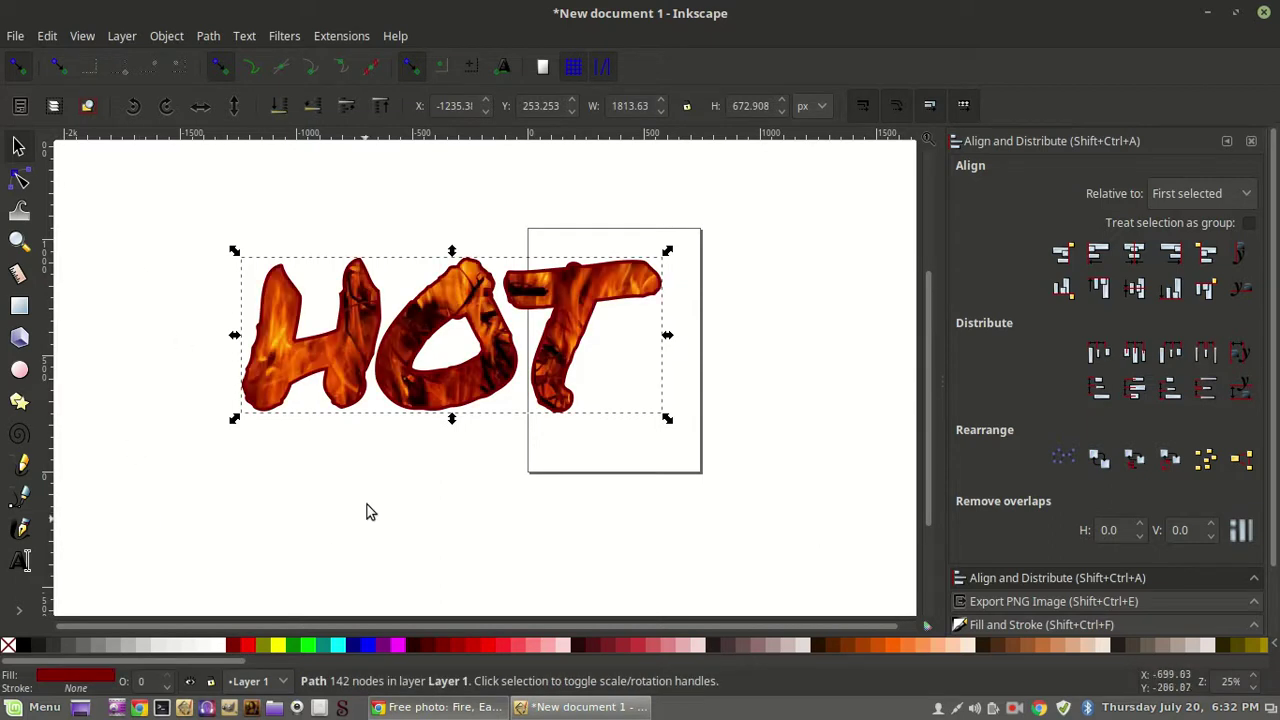
{"action": "left_click", "coordinate": [306, 645]}
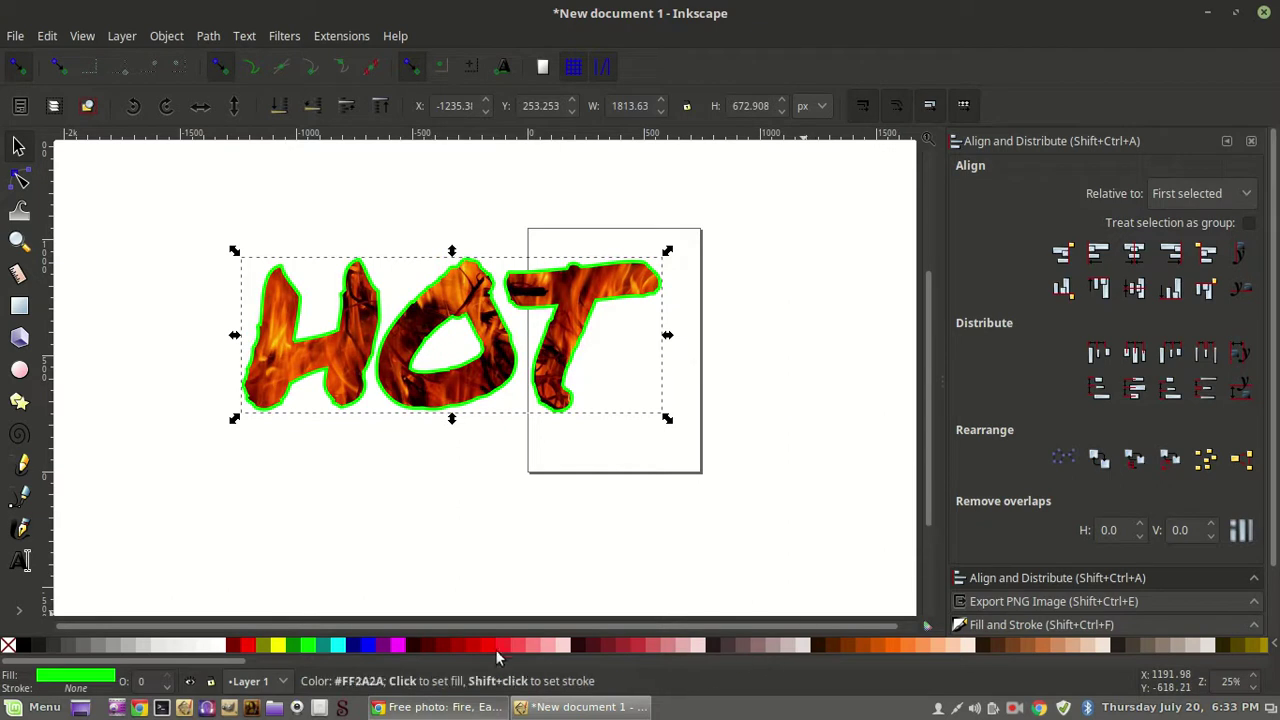
{"action": "left_click", "coordinate": [577, 648]}
{"action": "left_click", "coordinate": [249, 514]}
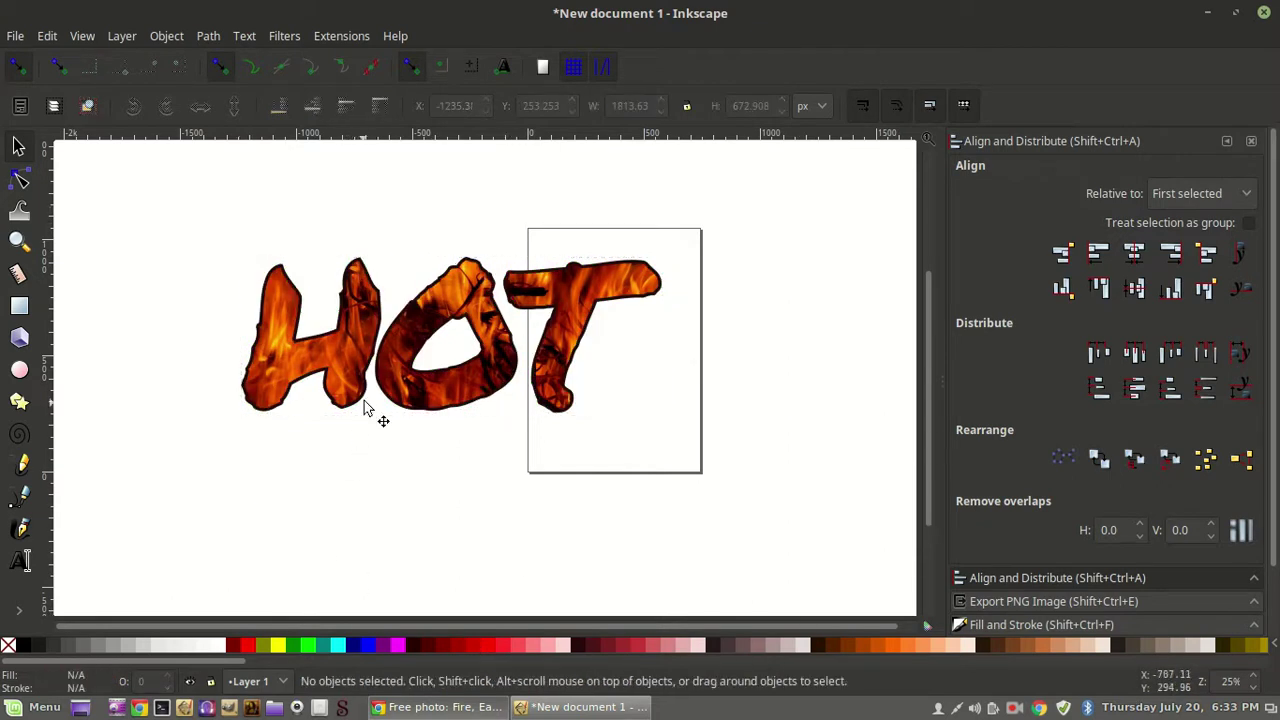
Try to recolor the clipped fire lettering with several palette colors, ending on a pale green fill.
{"action": "left_click", "coordinate": [343, 420]}
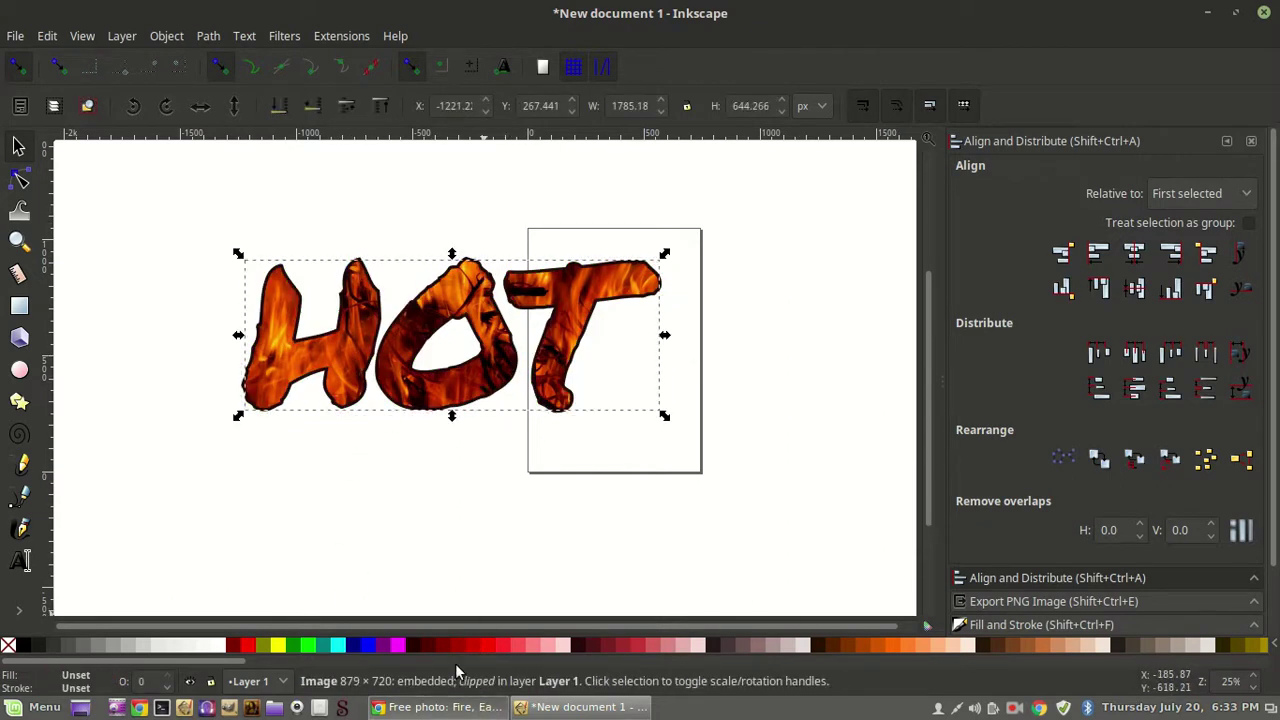
{"action": "left_click", "coordinate": [352, 645]}
{"action": "left_click", "coordinate": [527, 645]}
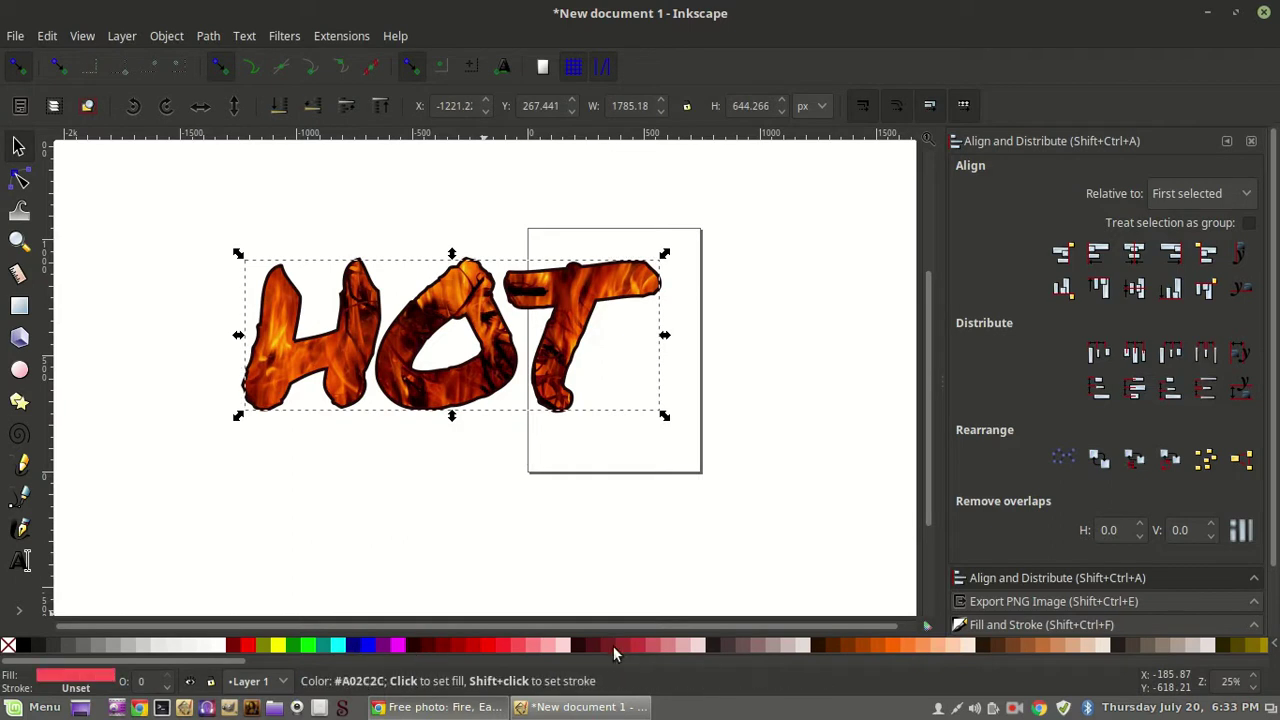
{"action": "scroll", "coordinate": [456, 650], "scroll_direction": "down", "scroll_amount": 3}
{"action": "left_click", "coordinate": [456, 645]}
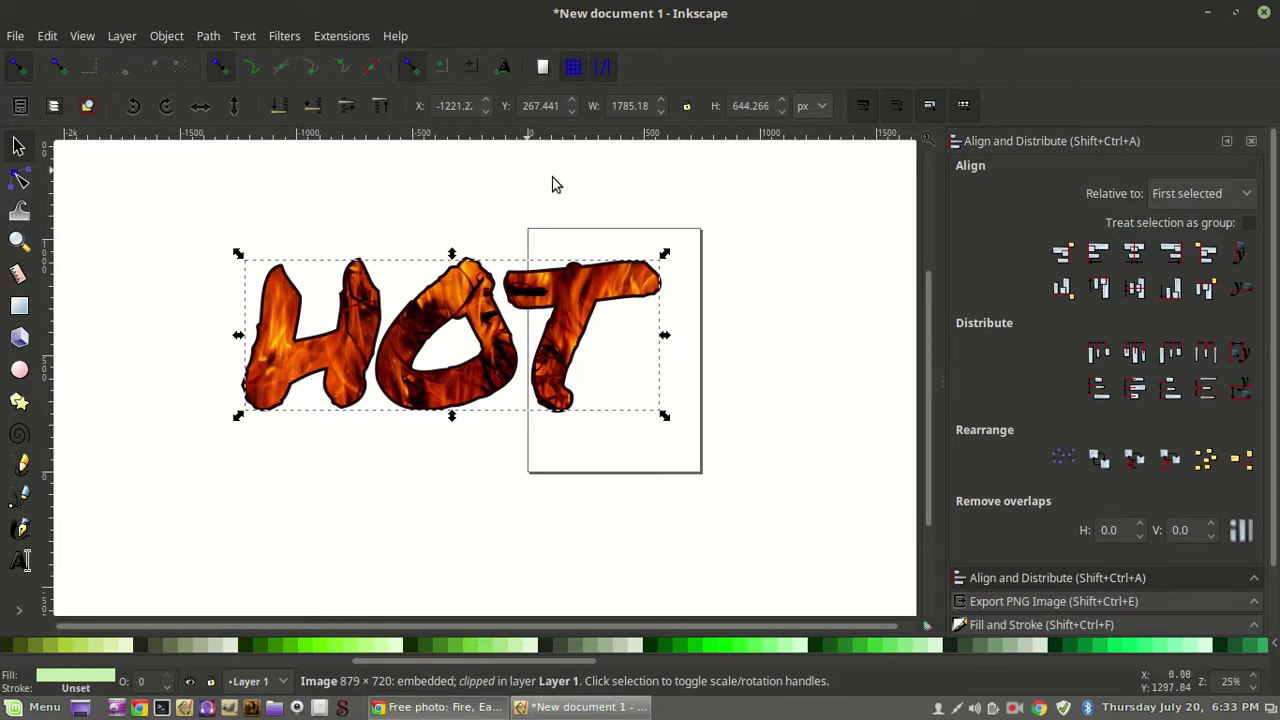
{"action": "left_click", "coordinate": [395, 372]}
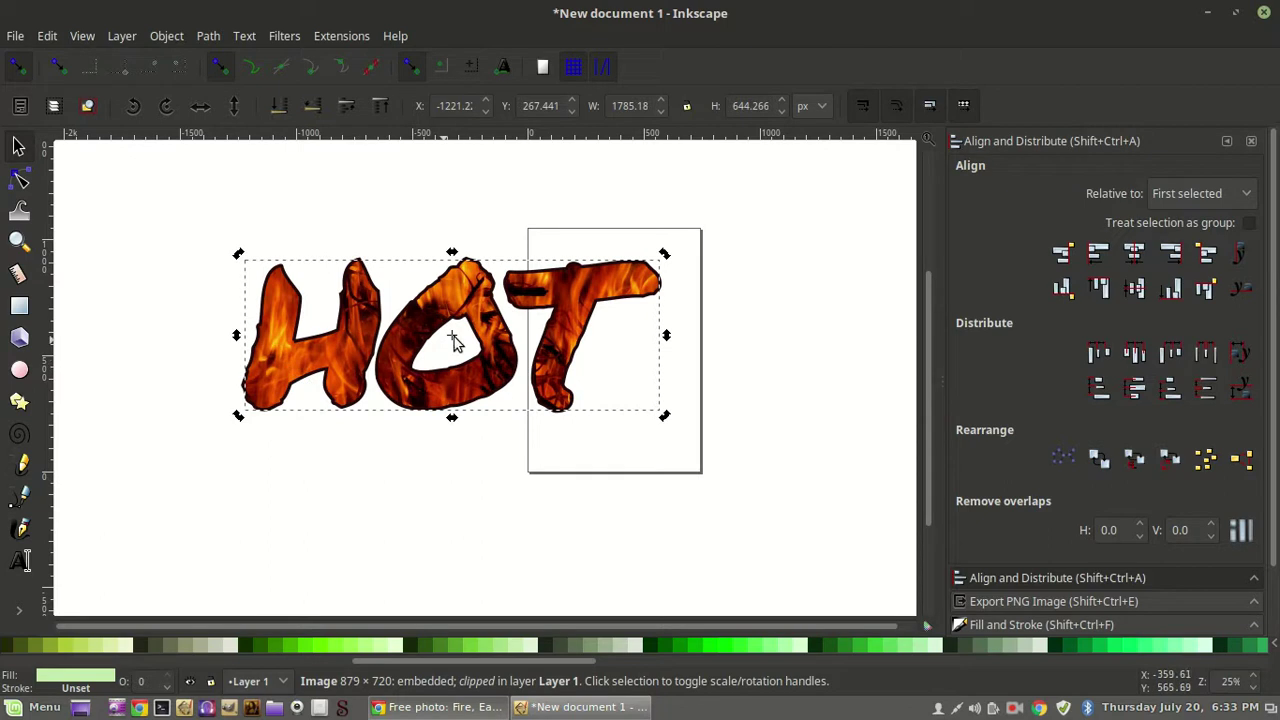
{"action": "left_click", "coordinate": [211, 279]}
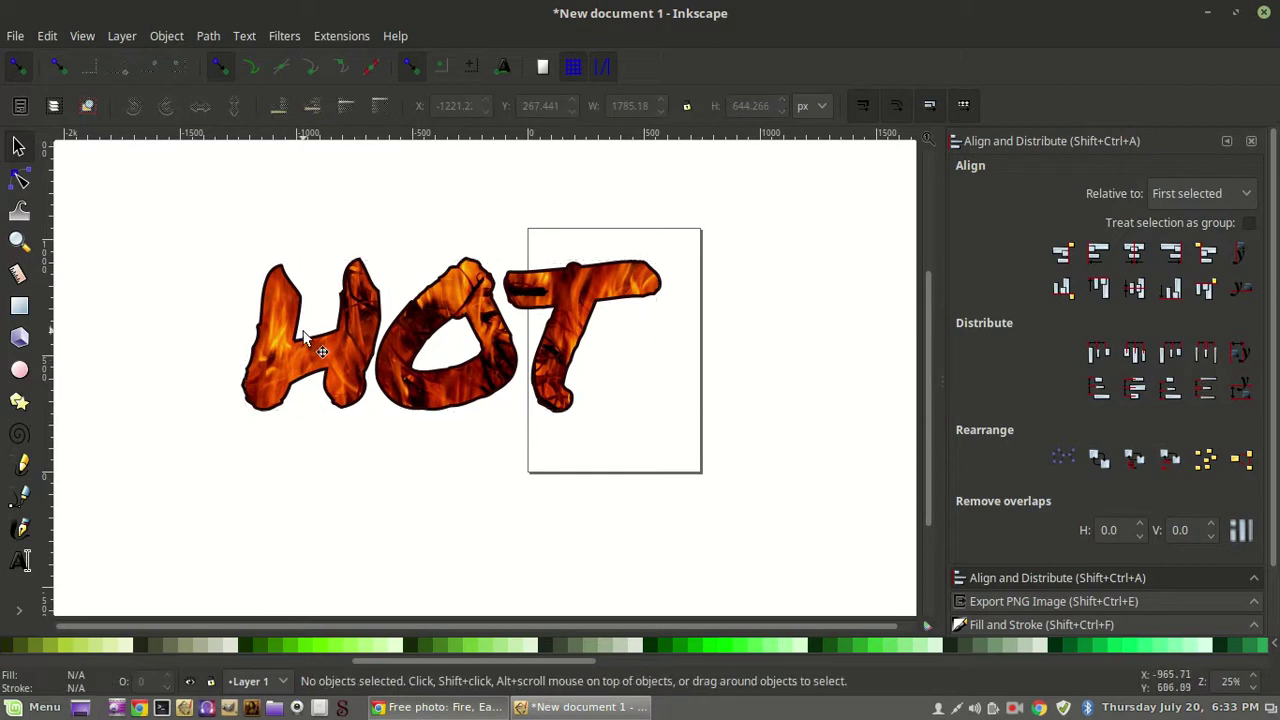
{"action": "left_click", "coordinate": [270, 366]}
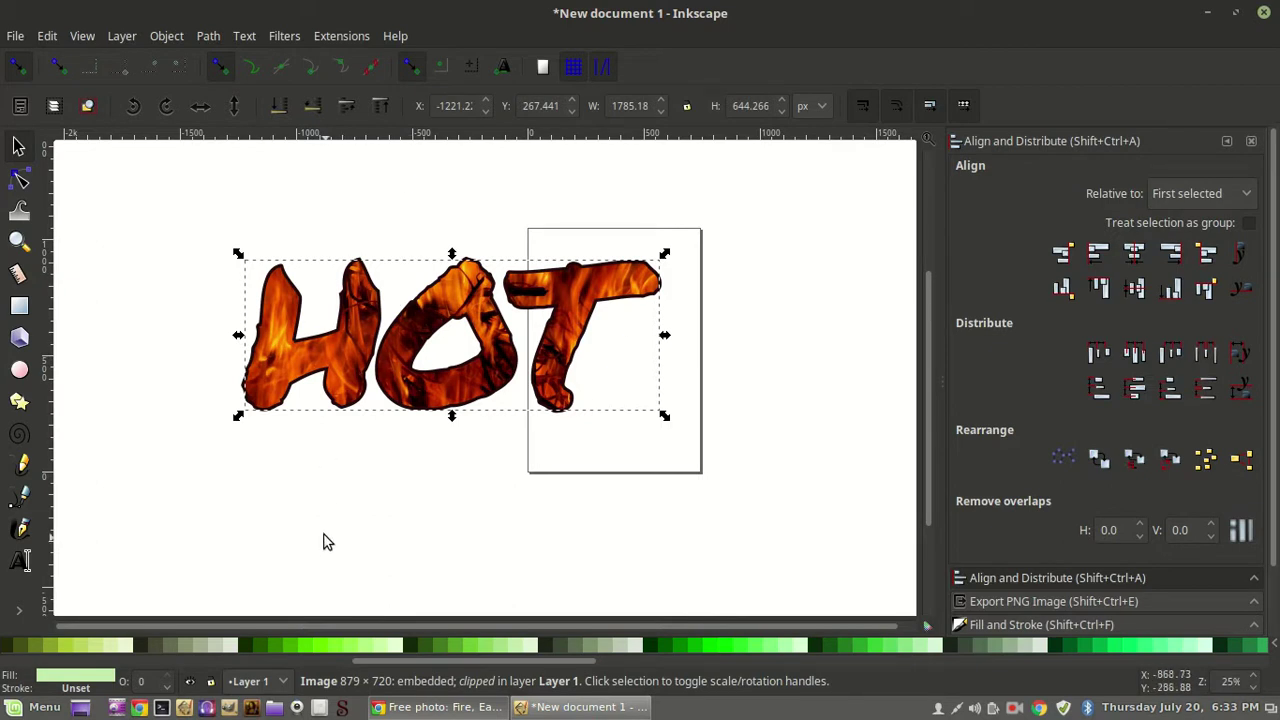
{"action": "left_click", "coordinate": [467, 497]}
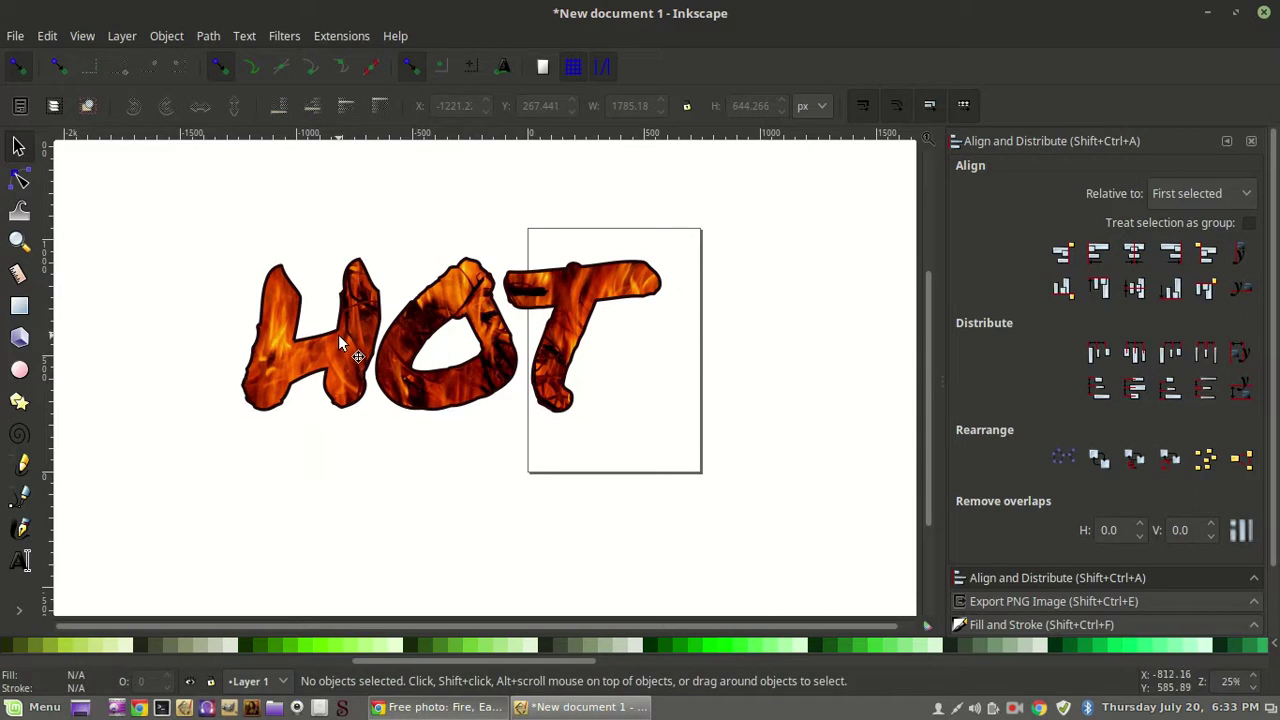
{"action": "key", "text": "ctrl"}
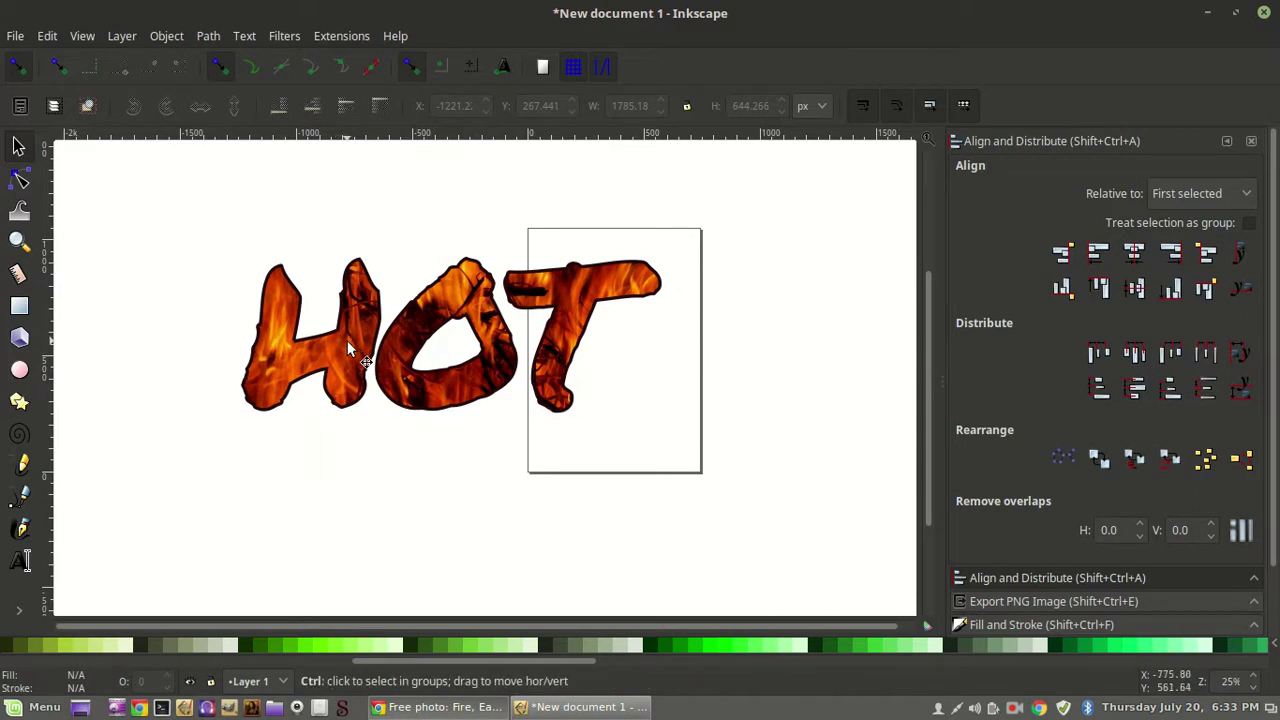
Select the outset "HOT" path underneath the clipped fire lettering and fill it with bright green.
{"action": "key", "text": "alt"}
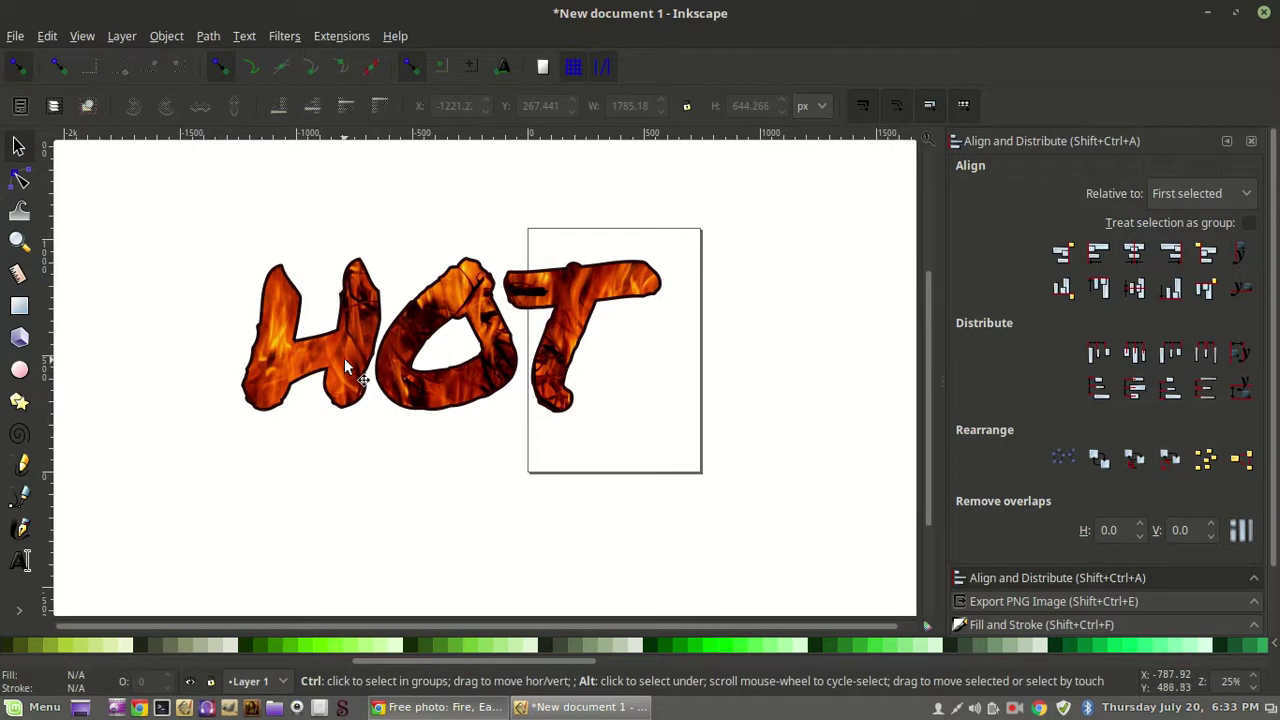
{"action": "left_click", "coordinate": [347, 360], "text": "ctrl+alt"}
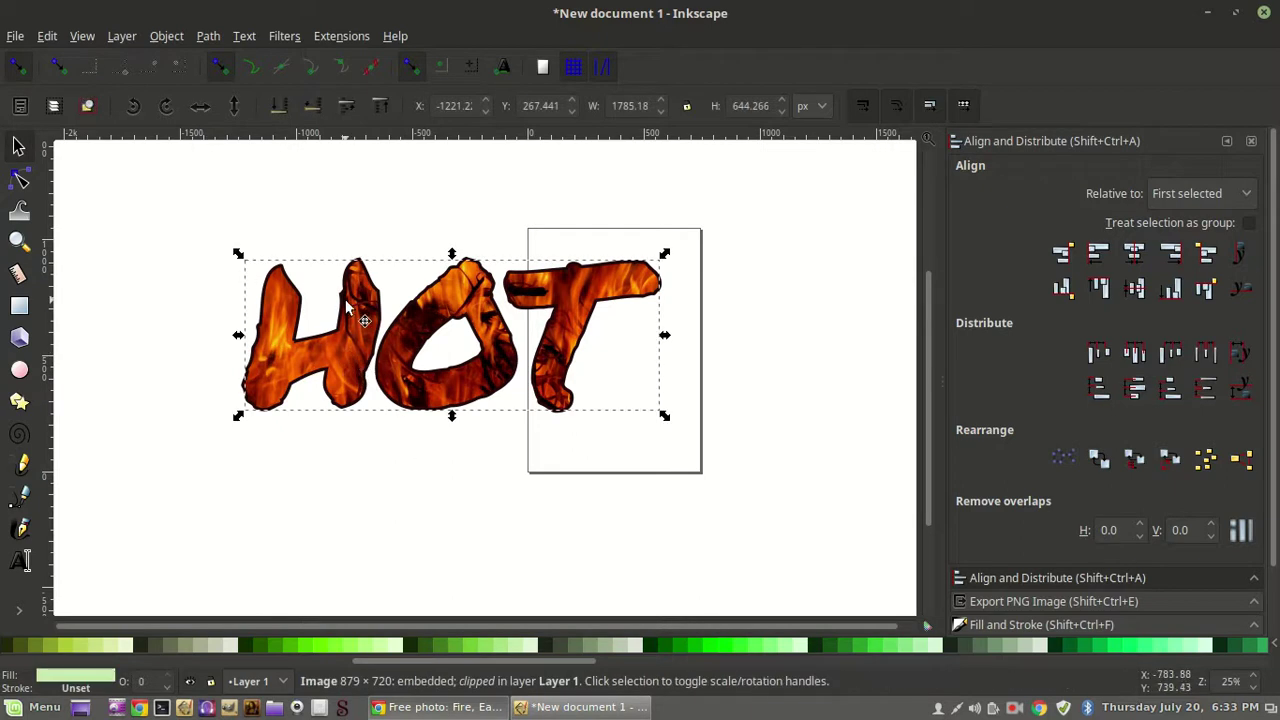
{"action": "left_click", "coordinate": [347, 360], "text": "alt"}
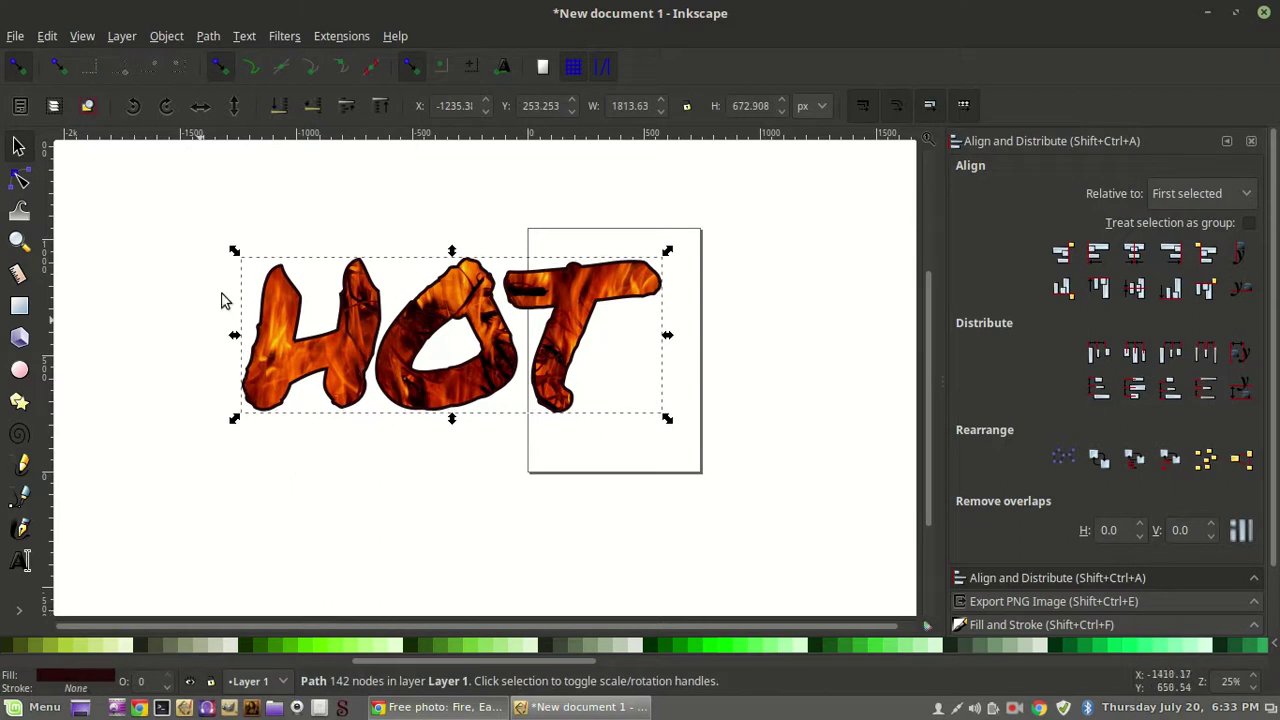
{"action": "left_click", "coordinate": [320, 652]}
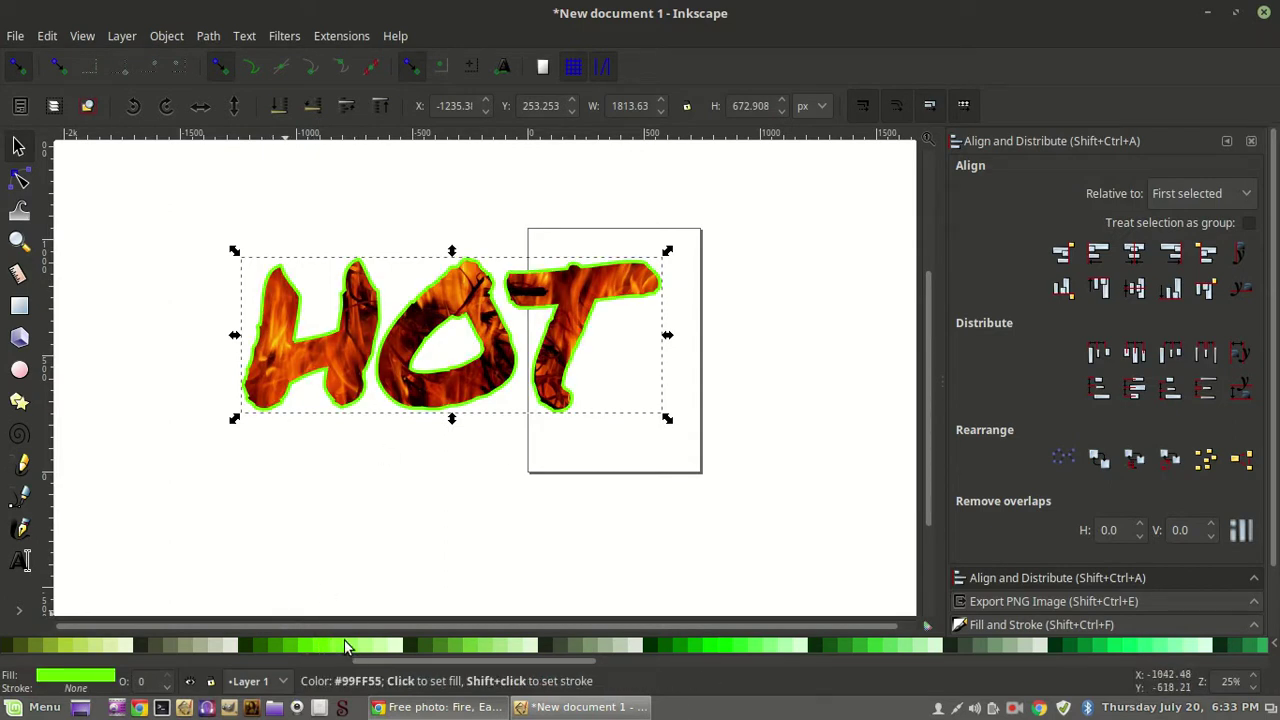
Add the text "'MERICA" below the "HOT" lettering.
{"action": "left_click", "coordinate": [20, 561]}
{"action": "left_click", "coordinate": [440, 498]}
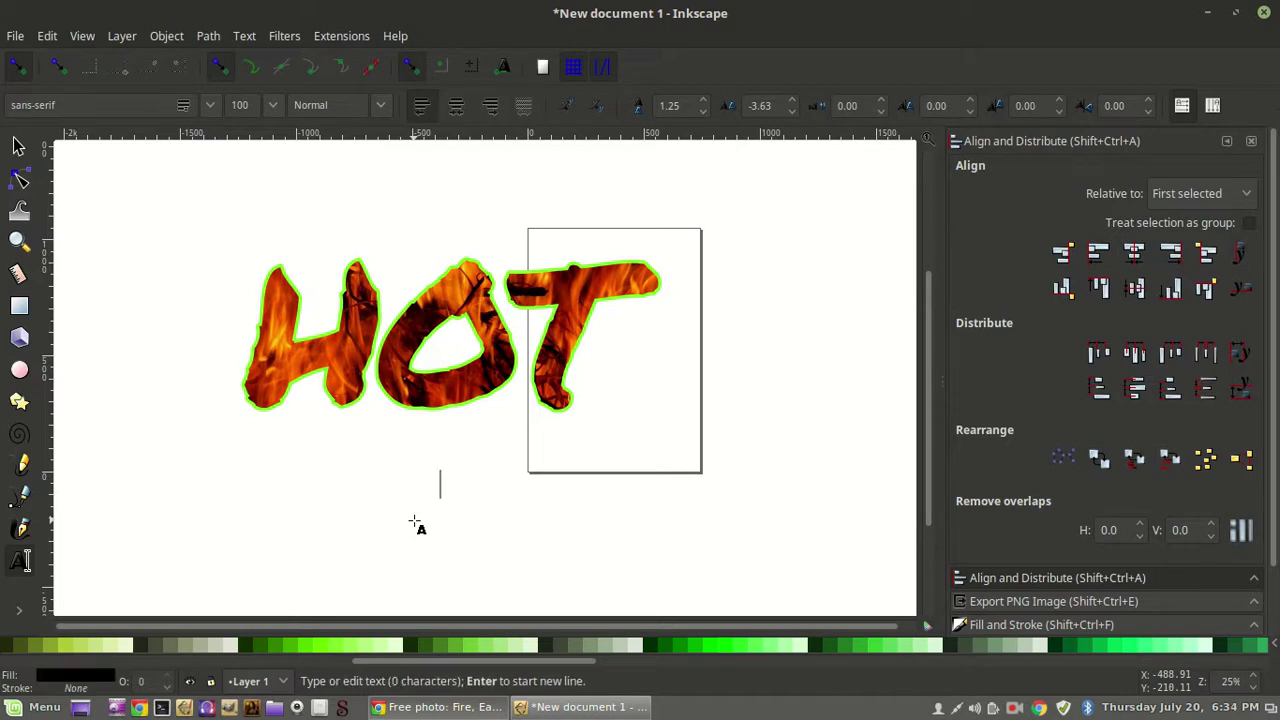
{"action": "type", "text": "\""}
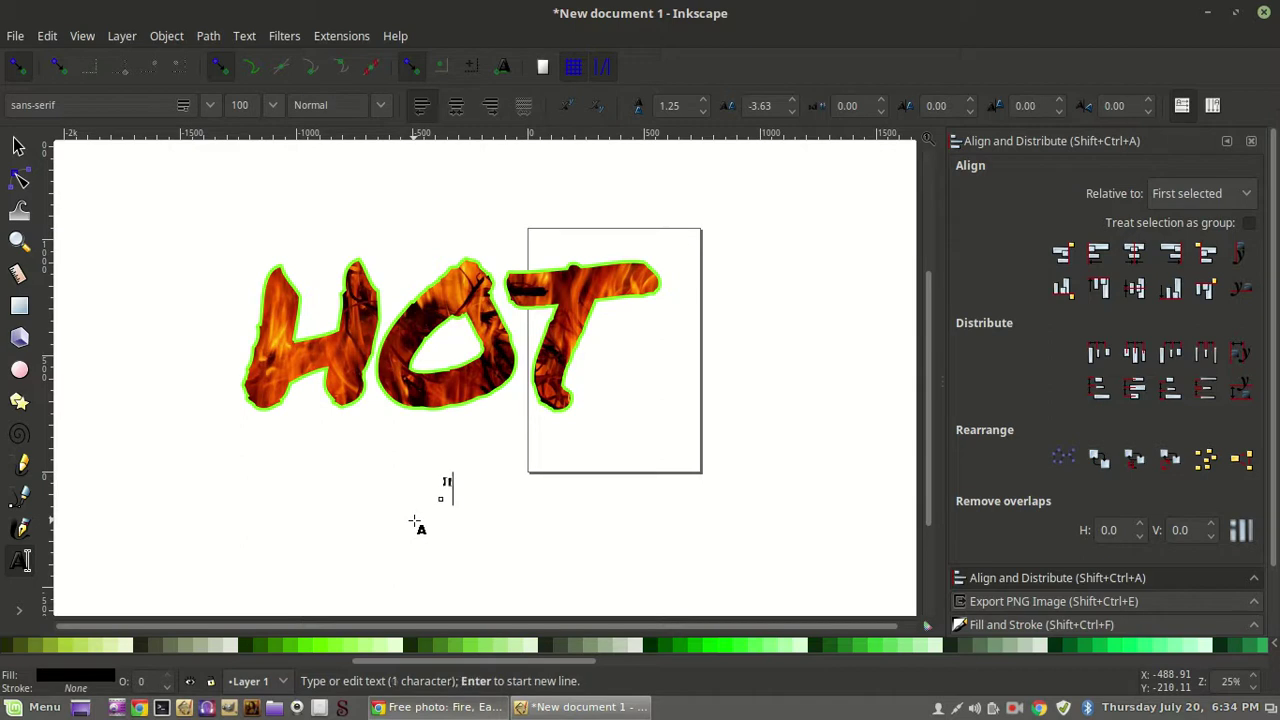
{"action": "key", "text": "BackSpace"}
{"action": "type", "text": "'"}
{"action": "type", "text": "mARICA"}
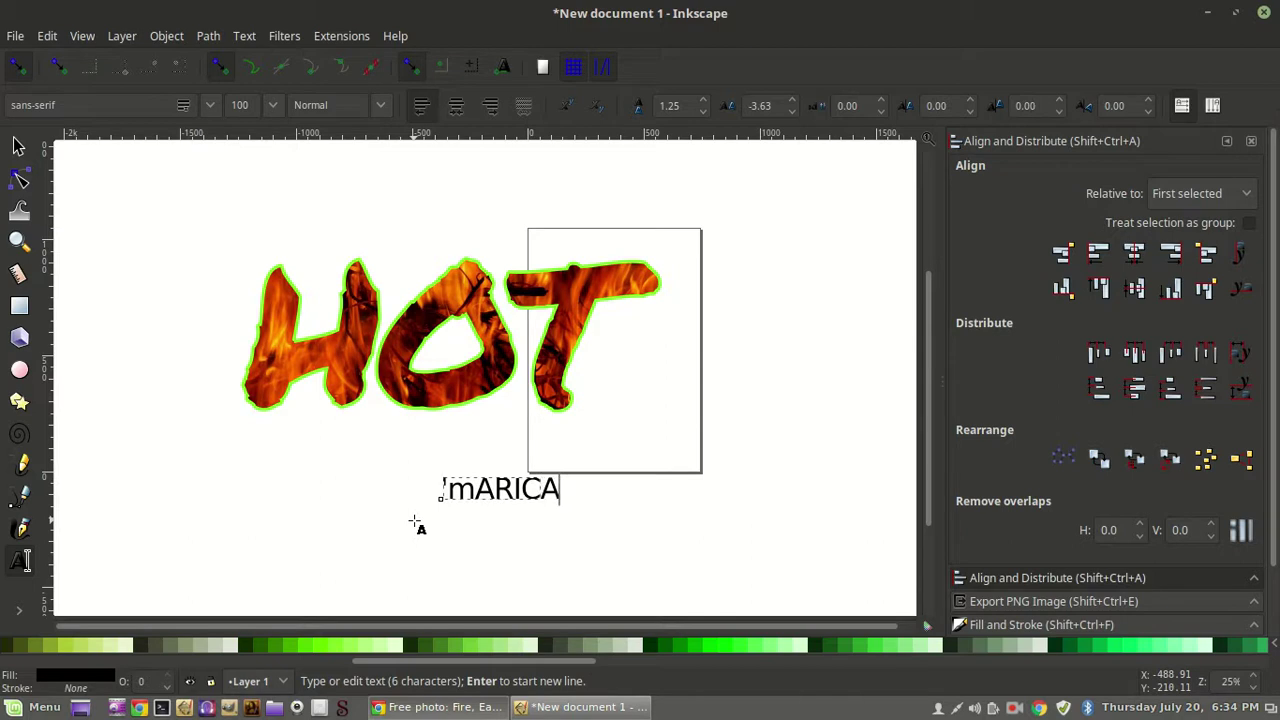
{"action": "key", "text": "BackSpace"}
{"action": "key", "text": "BackSpace"}
{"action": "key", "text": "BackSpace"}
{"action": "key", "text": "BackSpace"}
{"action": "key", "text": "BackSpace"}
{"action": "key", "text": "BackSpace"}
{"action": "key", "text": "BackSpace"}
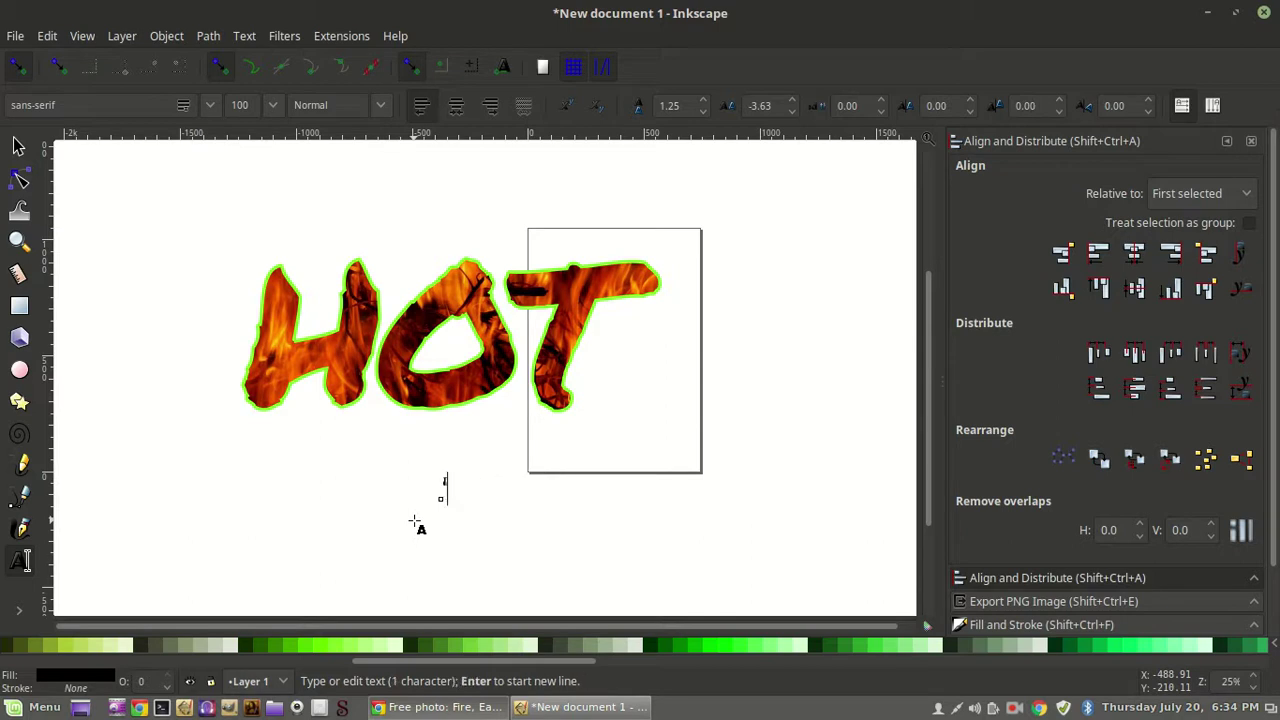
{"action": "type", "text": "MARICA"}
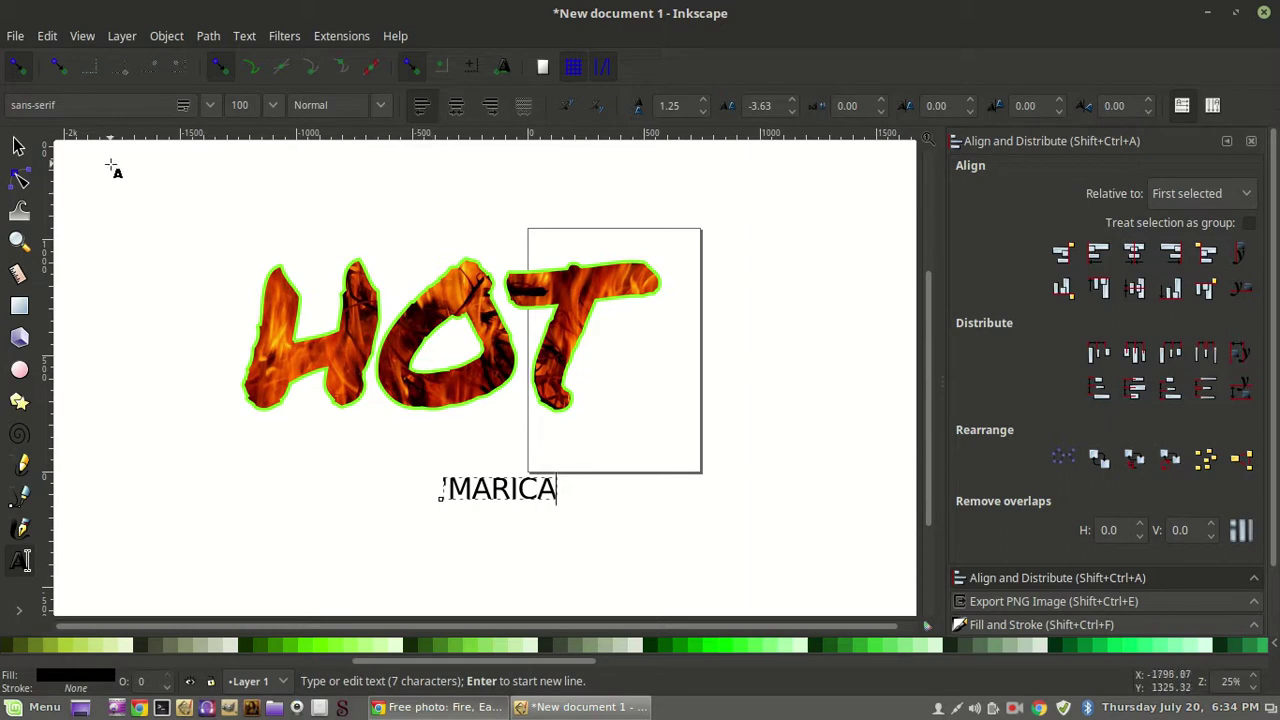
{"action": "left_click", "coordinate": [493, 488]}
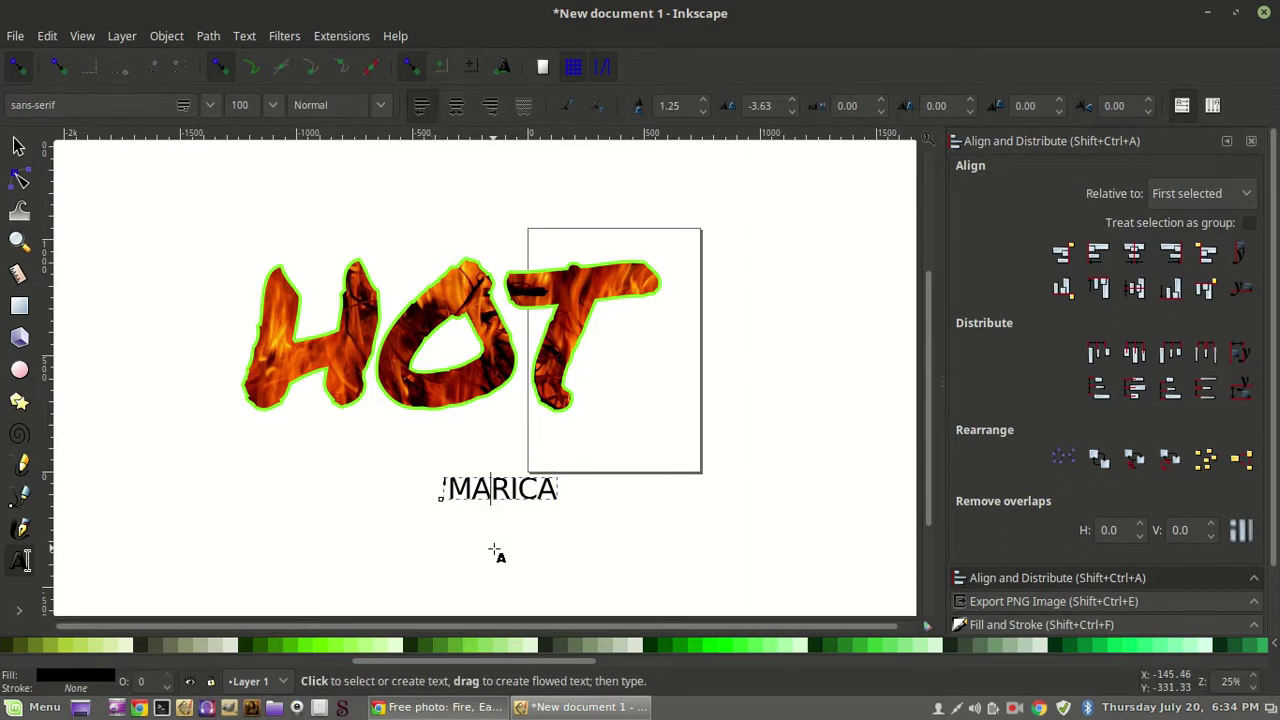
{"action": "key", "text": "BackSpace"}
{"action": "type", "text": "E"}
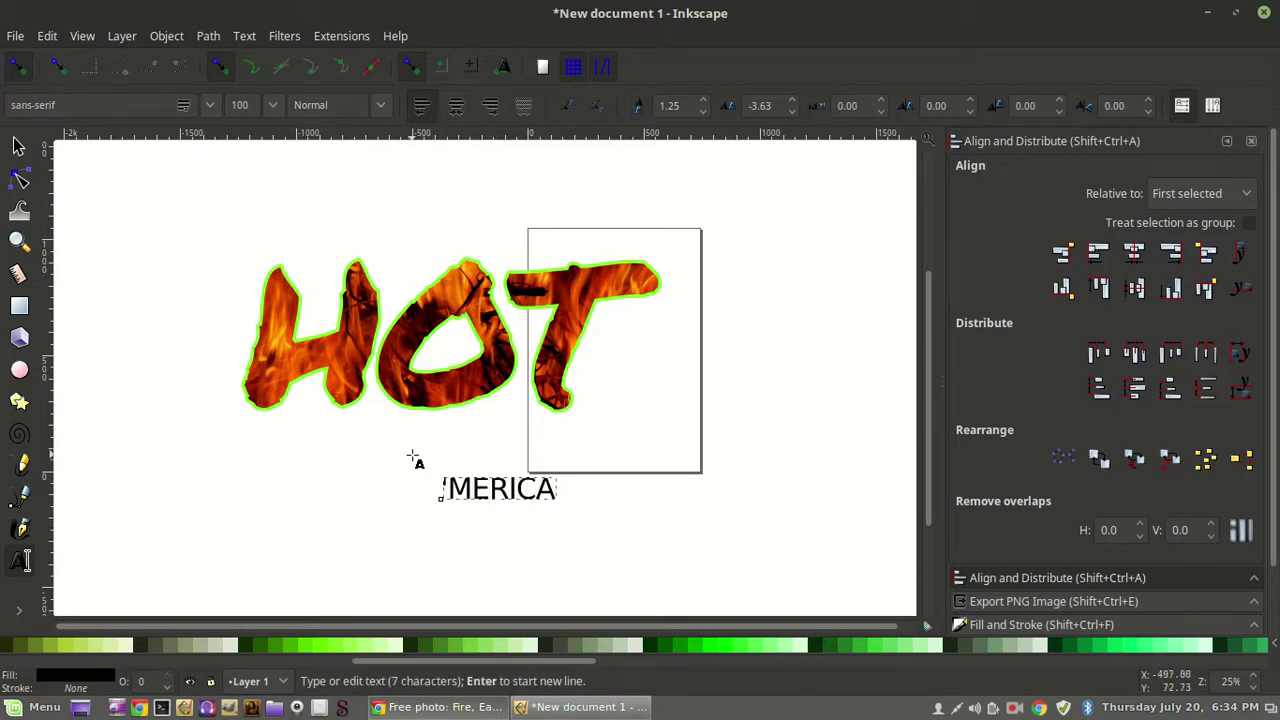
Set the "'MERICA" text in Permanent Marker and enlarge it to about 1937 by 371 px.
{"action": "triple_click", "coordinate": [61, 106]}
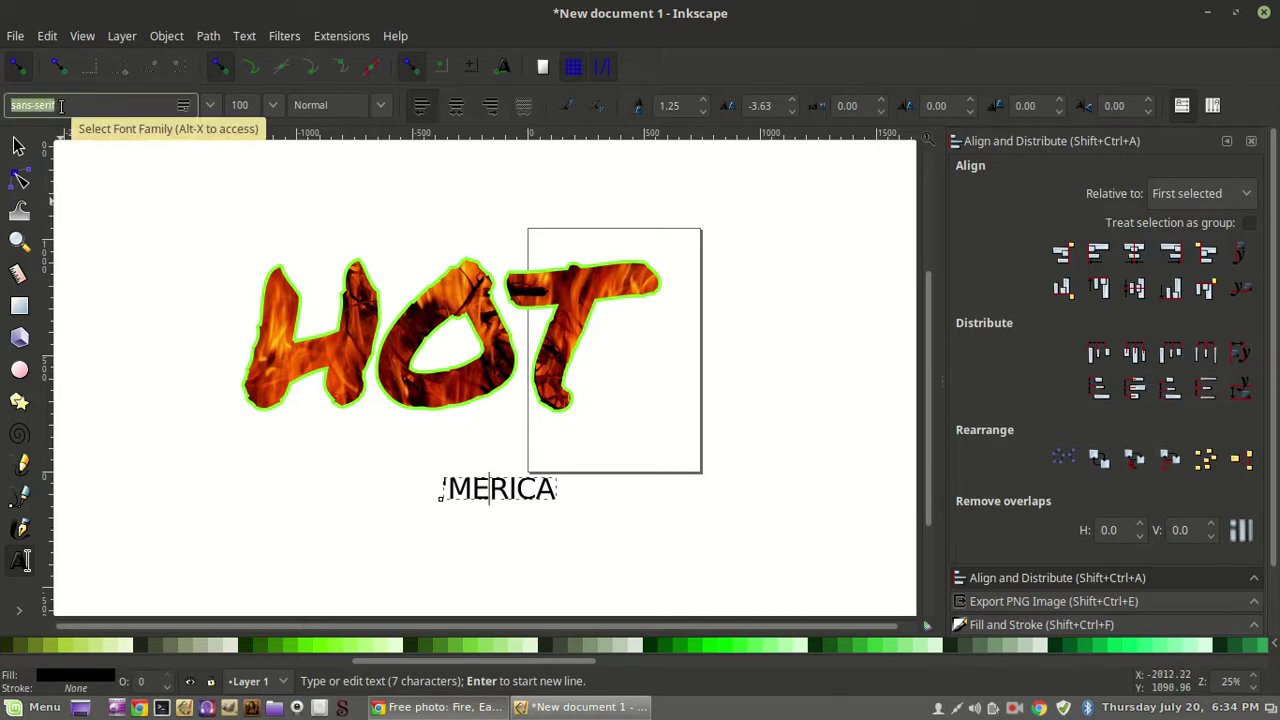
{"action": "type", "text": "Pe"}
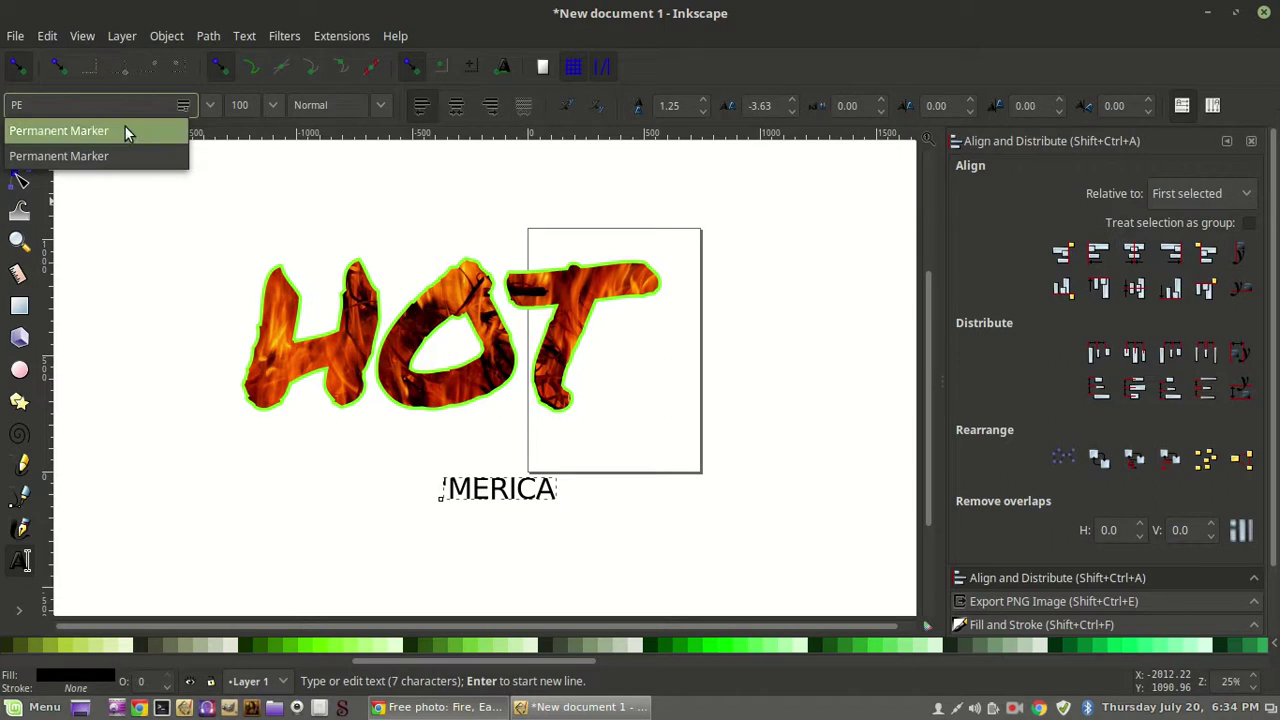
{"action": "left_click", "coordinate": [125, 129]}
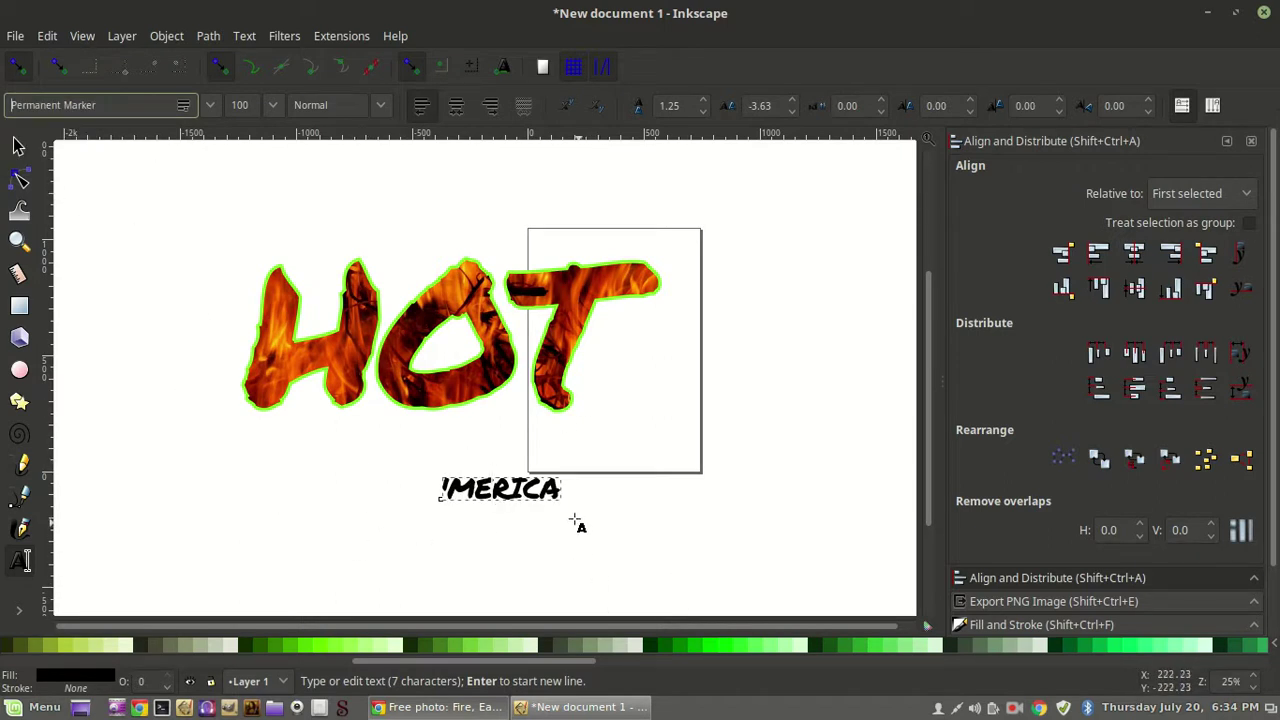
{"action": "left_click", "coordinate": [18, 146]}
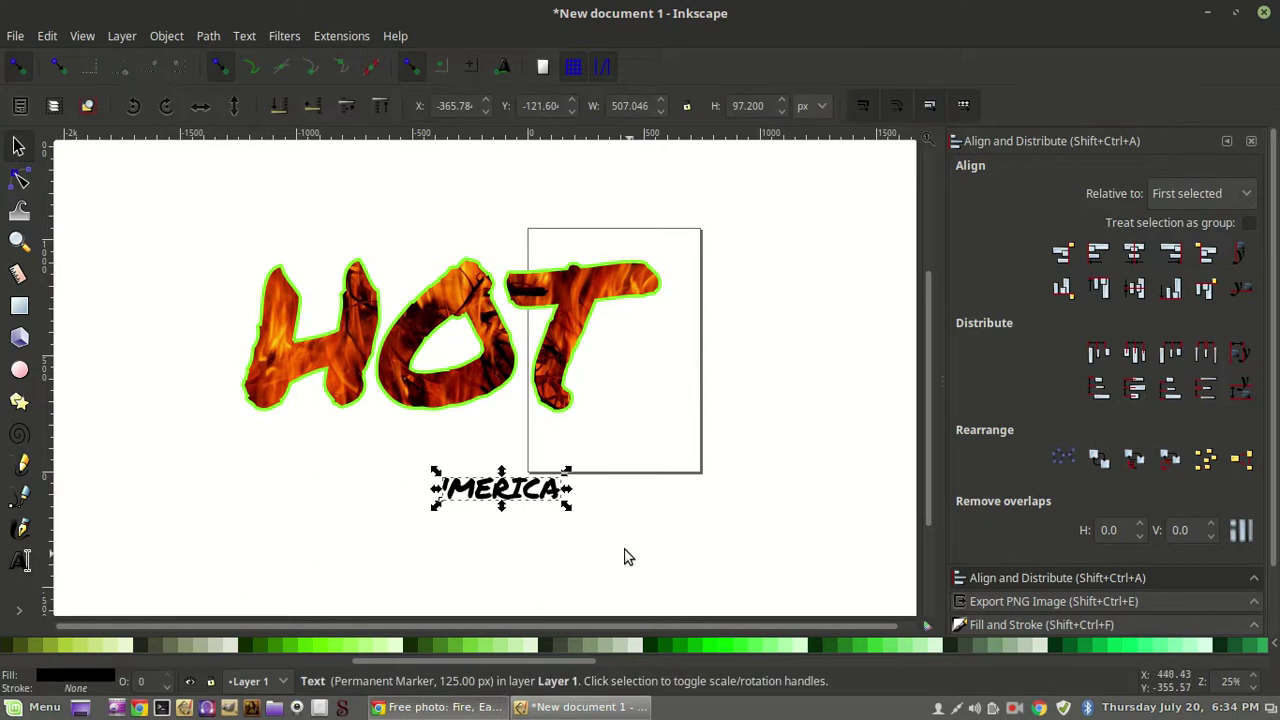
{"action": "left_click_drag", "start_coordinate": [566, 508], "coordinate": [740, 560]}
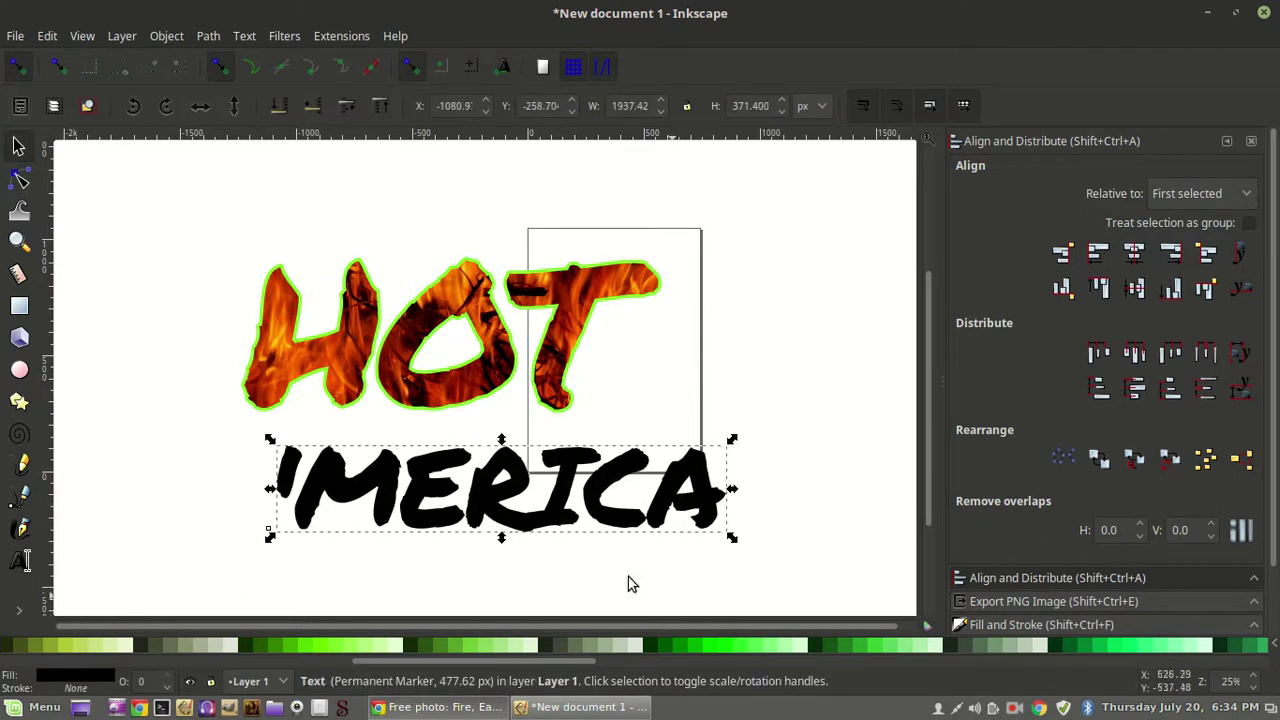
Move the fire lettering and its green outline together, well away from the "'MERICA" text, to about X -2294, Y 2253 px.
{"action": "left_click_drag", "start_coordinate": [143, 151], "coordinate": [694, 425]}
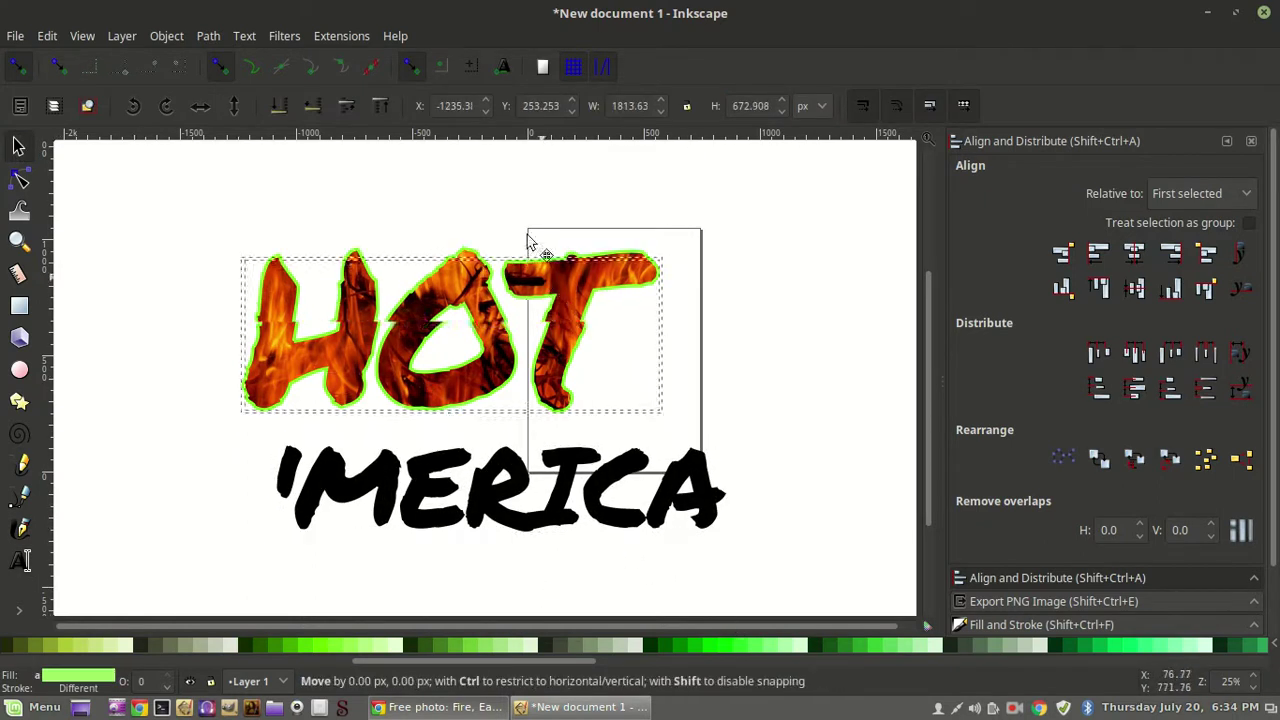
{"action": "left_click_drag", "start_coordinate": [530, 243], "coordinate": [489, 329]}
{"action": "scroll", "coordinate": [544, 411], "scroll_direction": "down", "scroll_amount": 10}
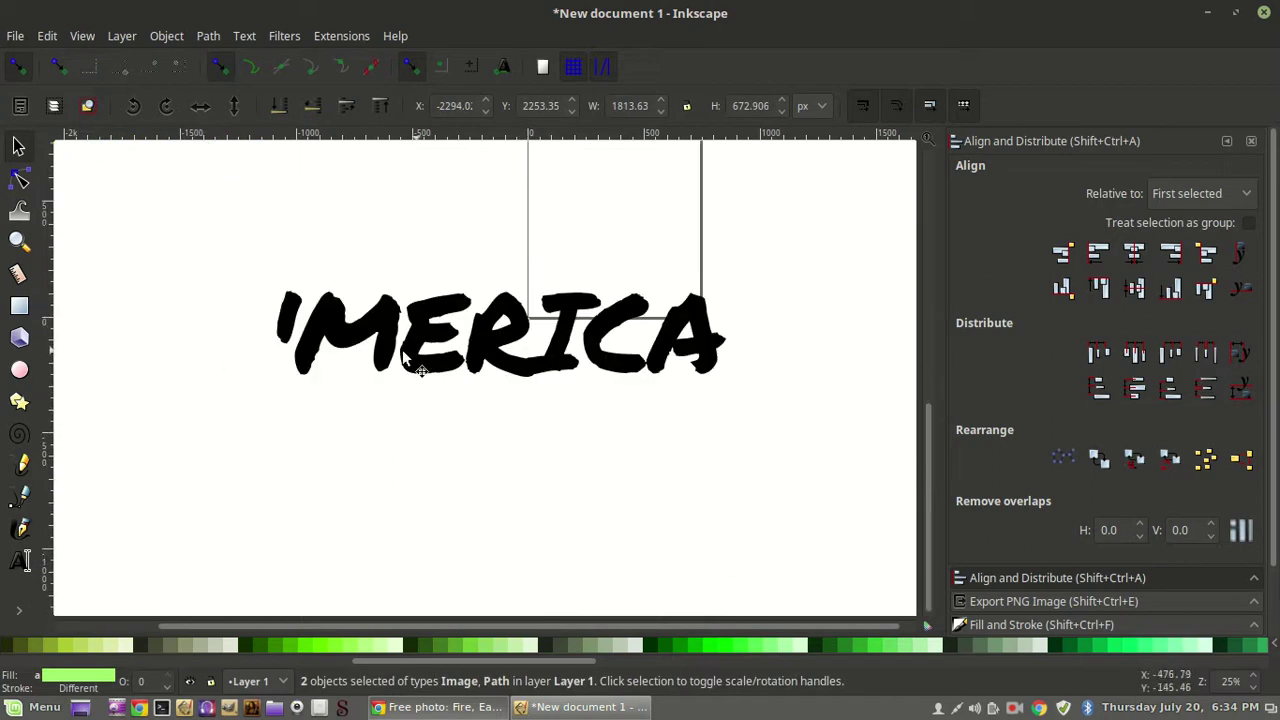
Duplicate the "'MERICA" text, place the copy below the original at about X -1101, Y -1305 px, and select the upper one.
{"action": "right_click", "coordinate": [382, 345]}
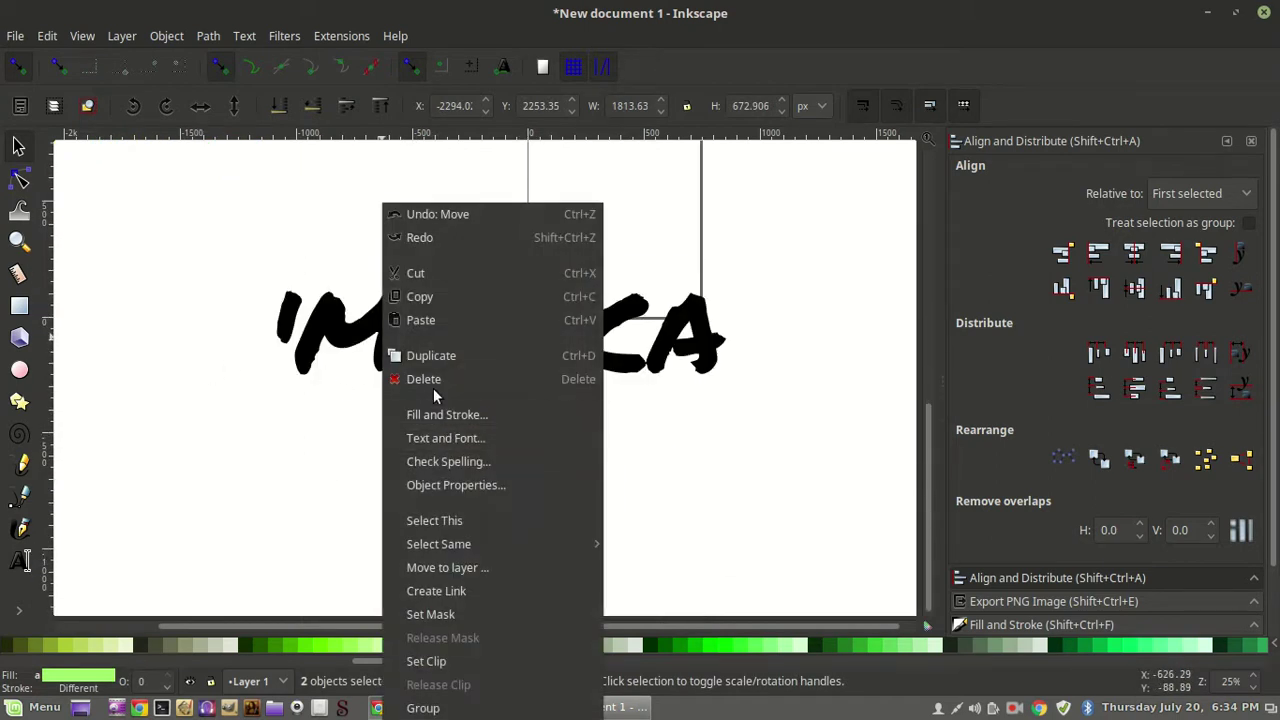
{"action": "left_click", "coordinate": [428, 355]}
{"action": "left_click_drag", "start_coordinate": [434, 367], "coordinate": [420, 394]}
{"action": "key", "text": "Escape"}
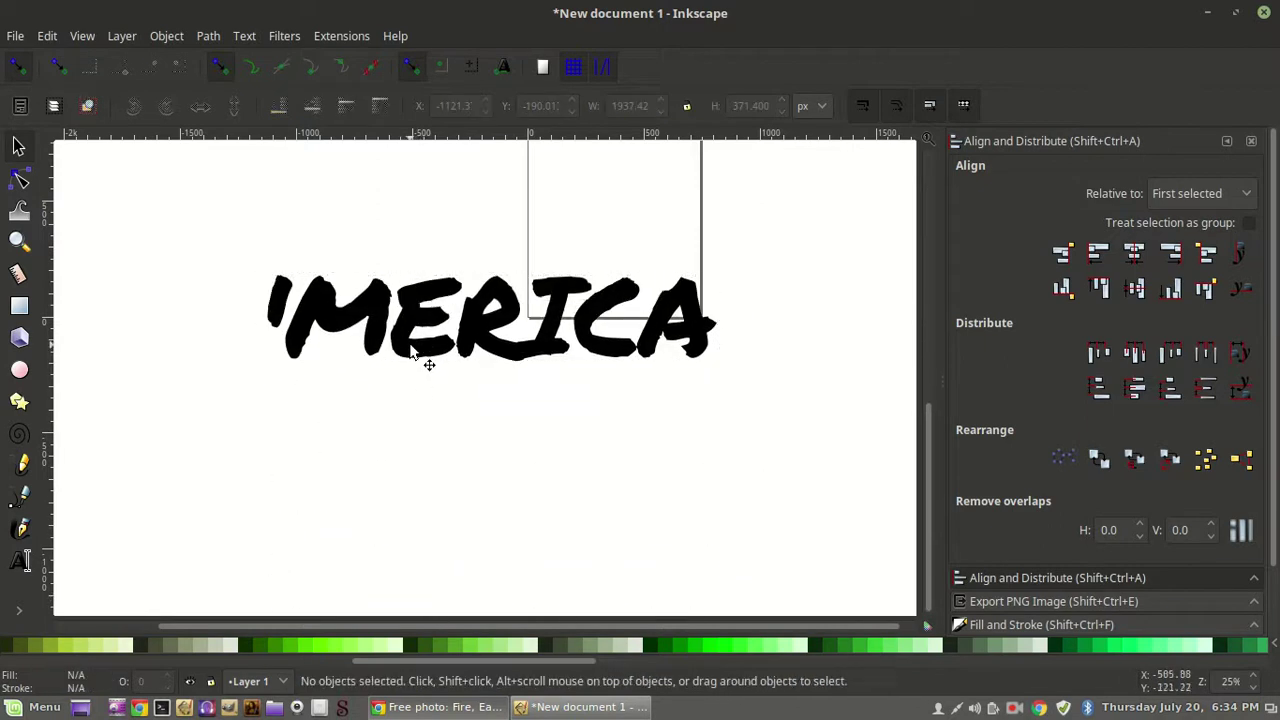
{"action": "left_click", "coordinate": [411, 349]}
{"action": "right_click", "coordinate": [405, 367]}
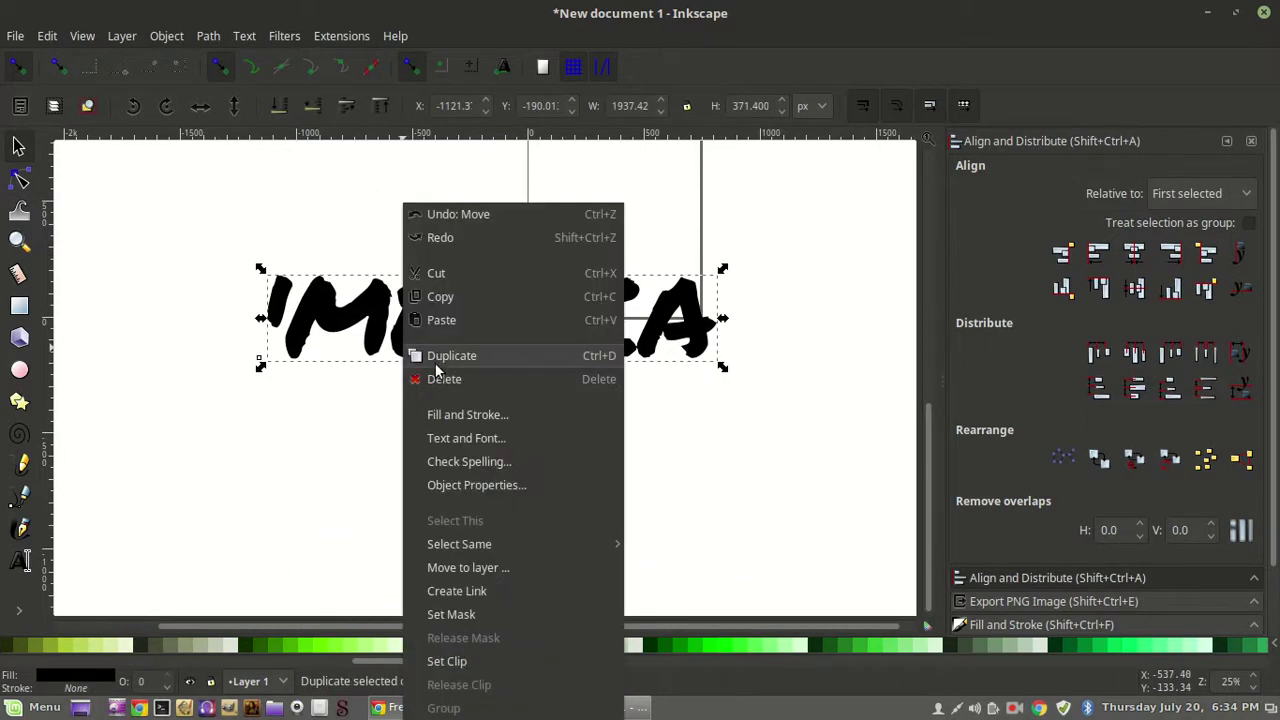
{"action": "left_click", "coordinate": [430, 354]}
{"action": "left_click_drag", "start_coordinate": [436, 362], "coordinate": [418, 614]}
{"action": "left_click", "coordinate": [414, 226]}
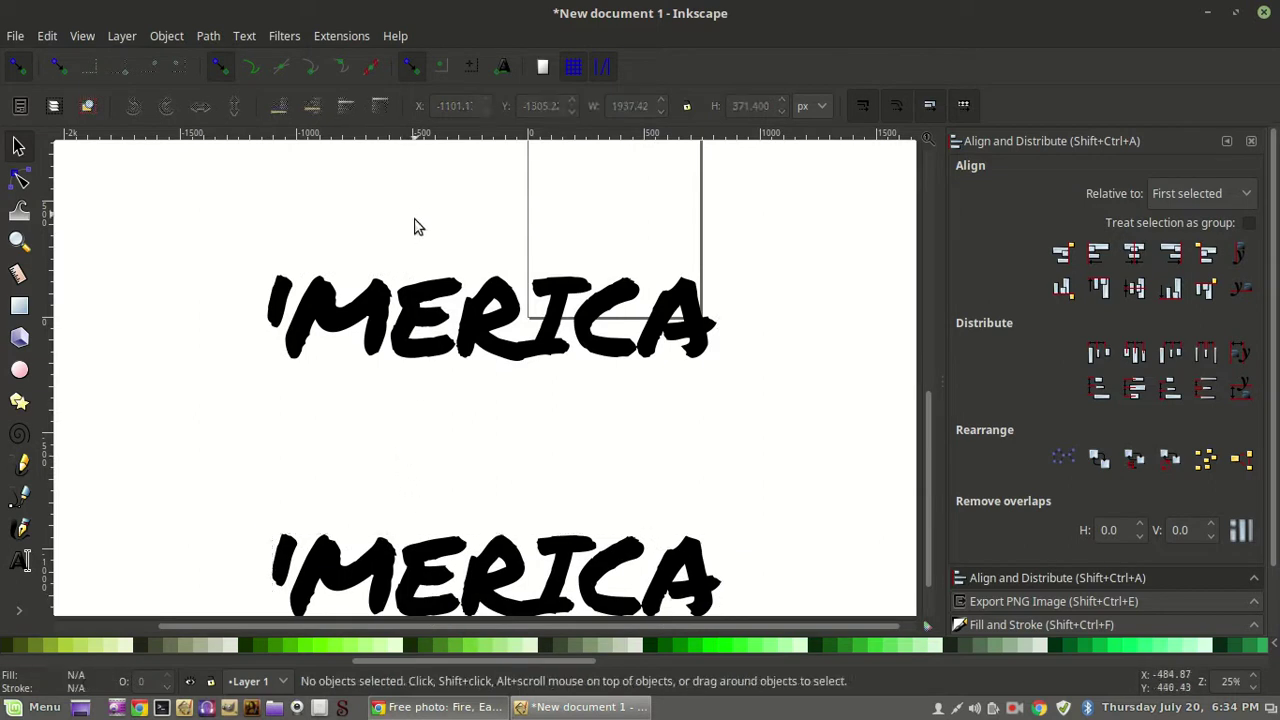
{"action": "left_click", "coordinate": [423, 320]}
Switch to Pixabay in the browser and search for "AMERICAN FLAG".
{"action": "left_click", "coordinate": [490, 706]}
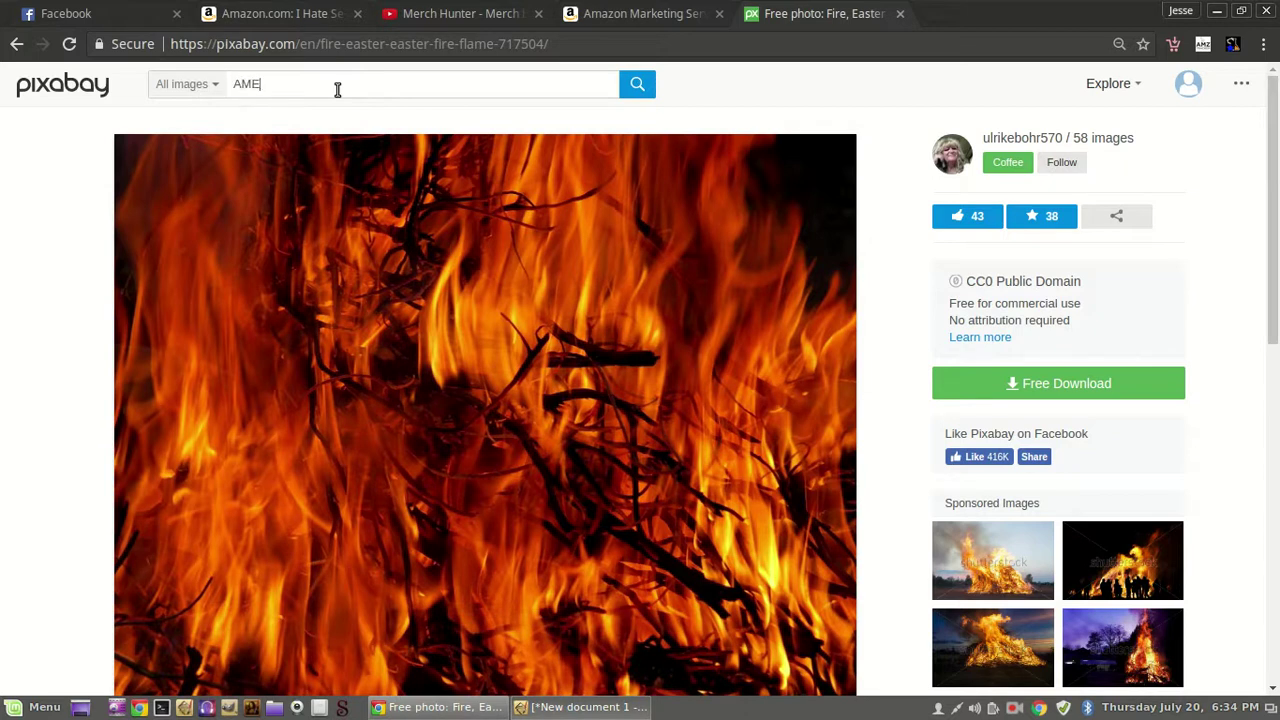
{"action": "left_click", "coordinate": [337, 89]}
{"action": "type", "text": "AMERICAN F"}
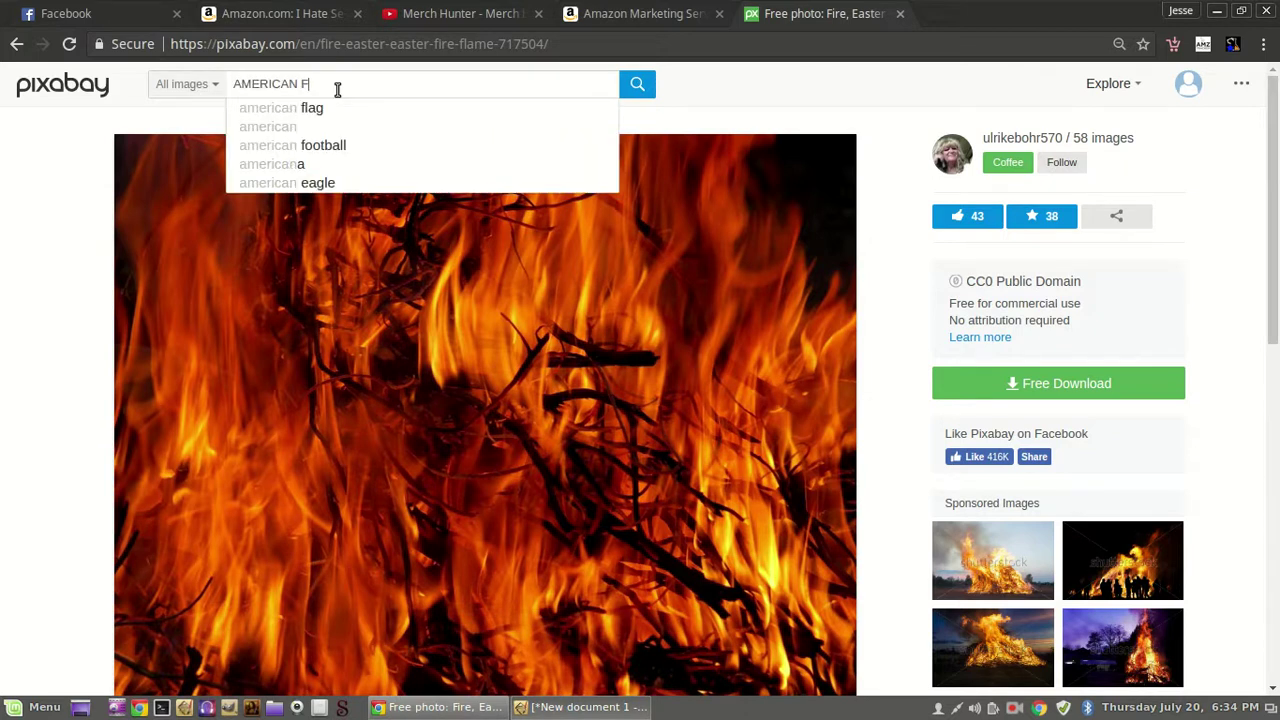
{"action": "type", "text": "LAG"}
{"action": "key", "text": "Return"}
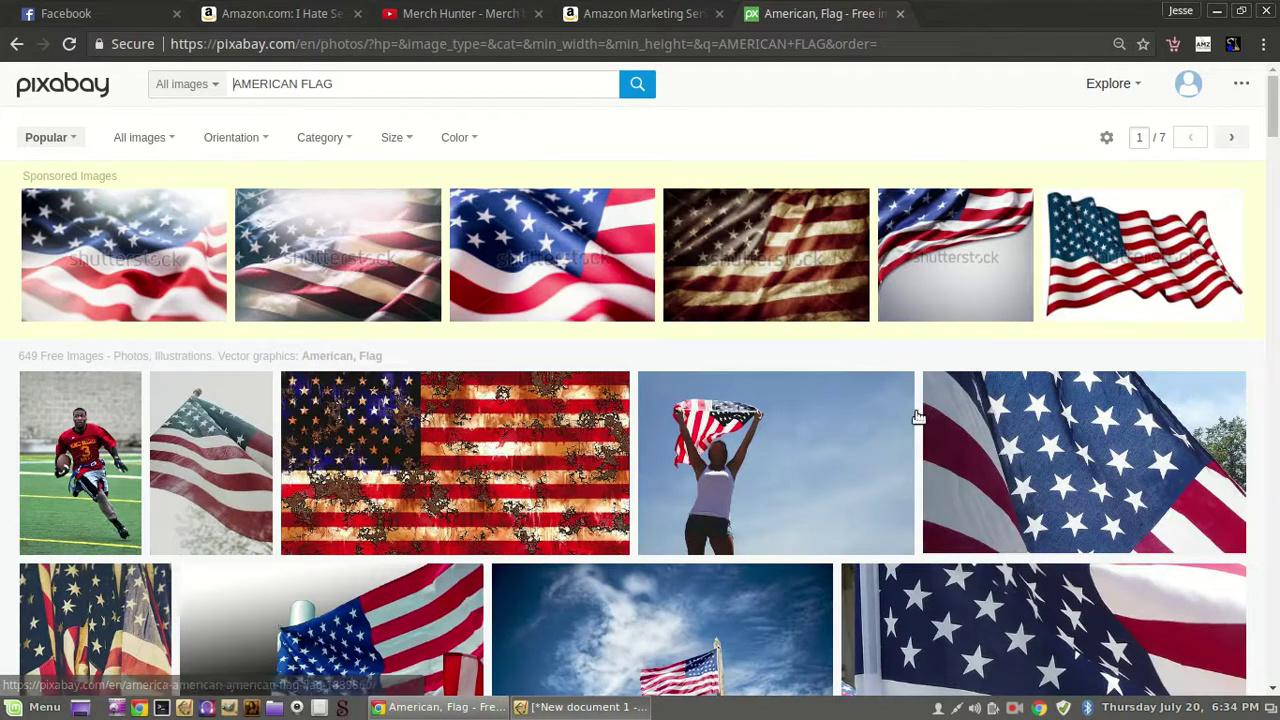
Open the weathered "American Flag, Red White And Blue" photo from the results and copy the image.
{"action": "scroll", "coordinate": [918, 416], "scroll_direction": "down", "scroll_amount": 3}
{"action": "scroll", "coordinate": [549, 266], "scroll_direction": "down", "scroll_amount": 6}
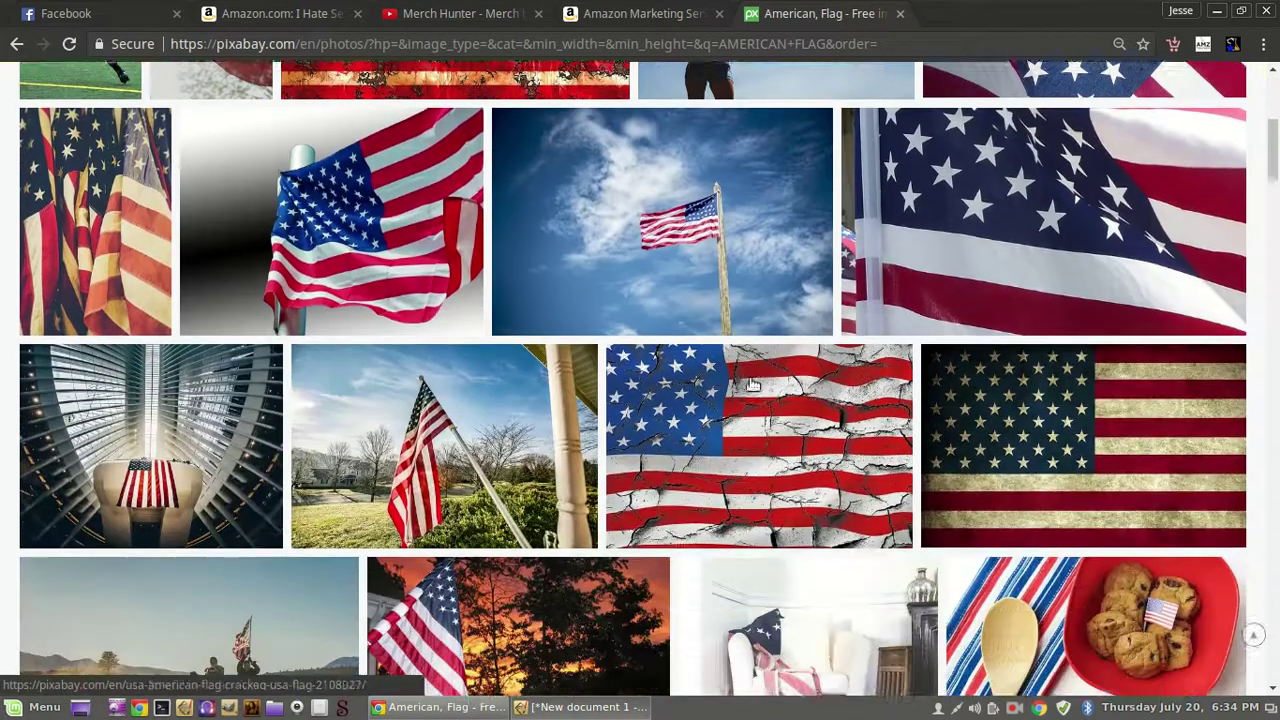
{"action": "scroll", "coordinate": [752, 385], "scroll_direction": "down", "scroll_amount": 1}
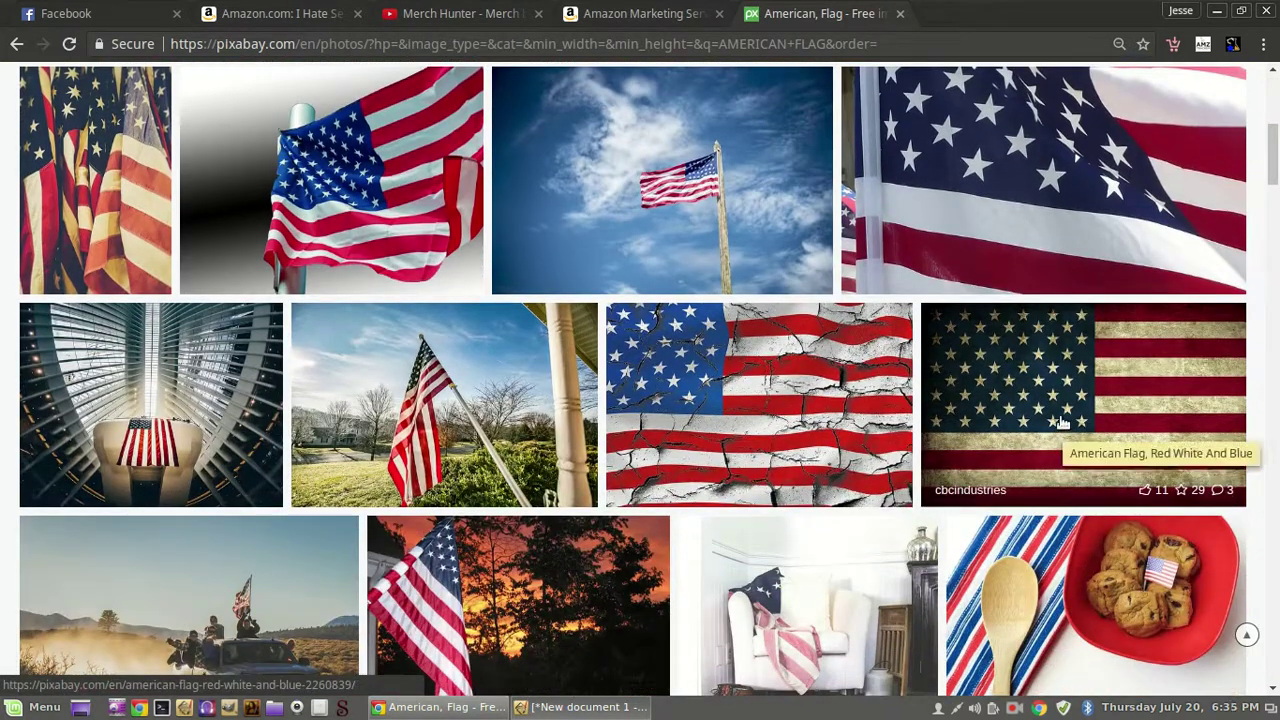
{"action": "left_click", "coordinate": [1062, 423]}
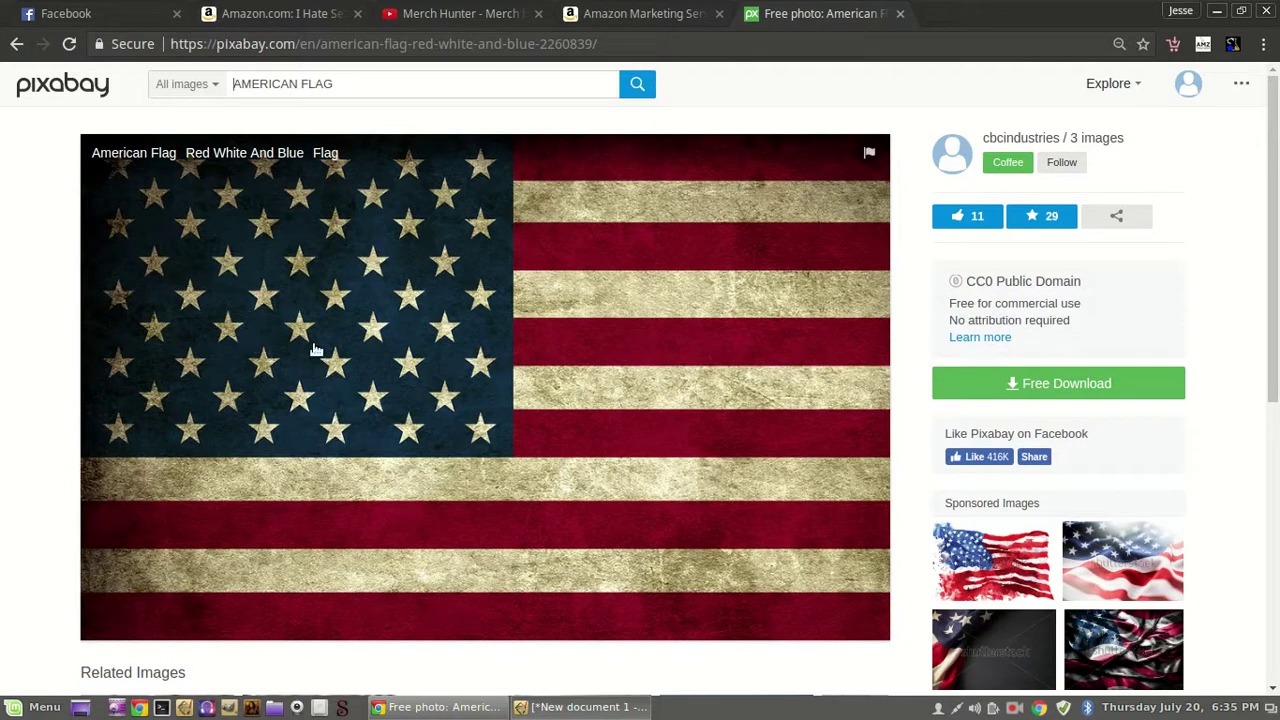
{"action": "right_click", "coordinate": [451, 441]}
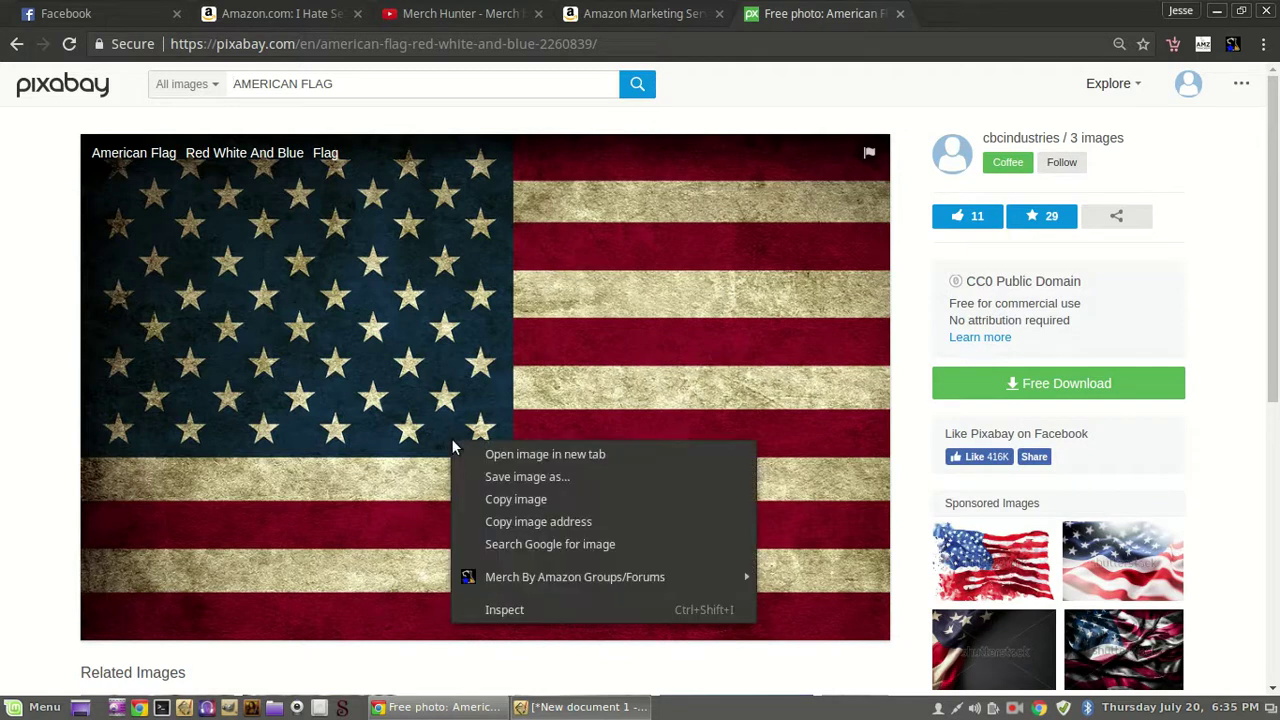
{"action": "left_click", "coordinate": [496, 502]}
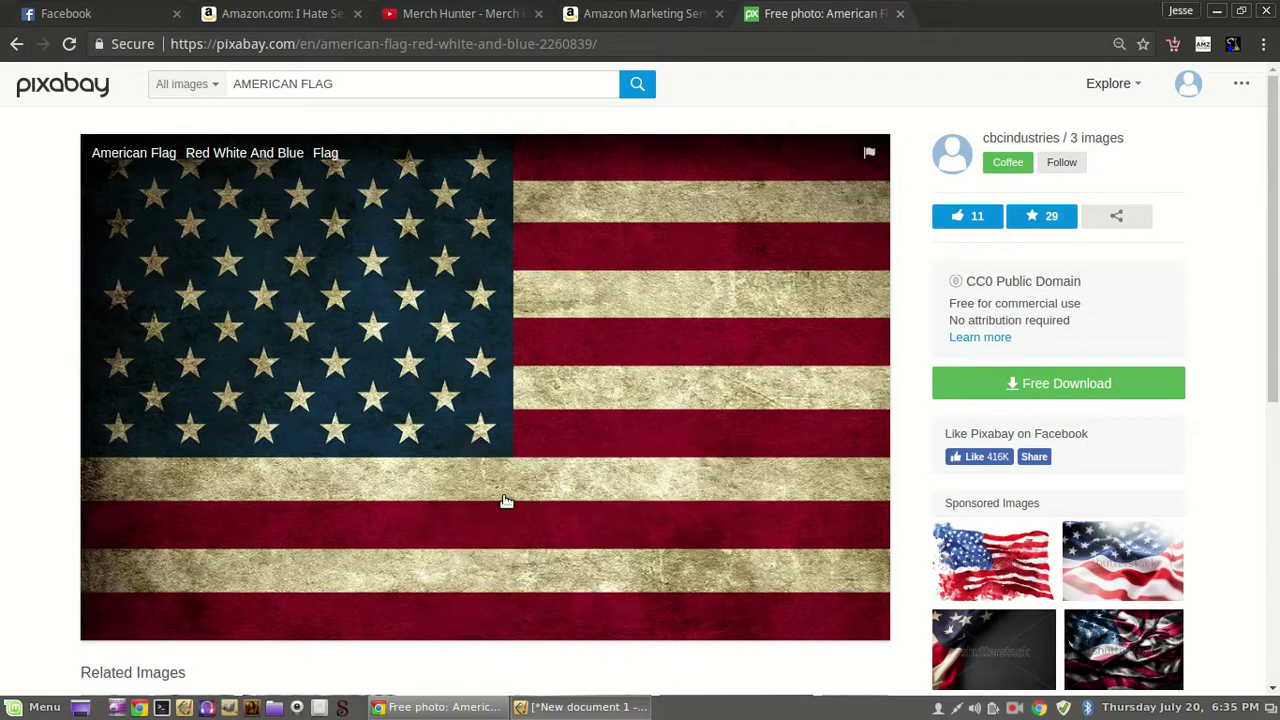
{"action": "right_click", "coordinate": [459, 474]}
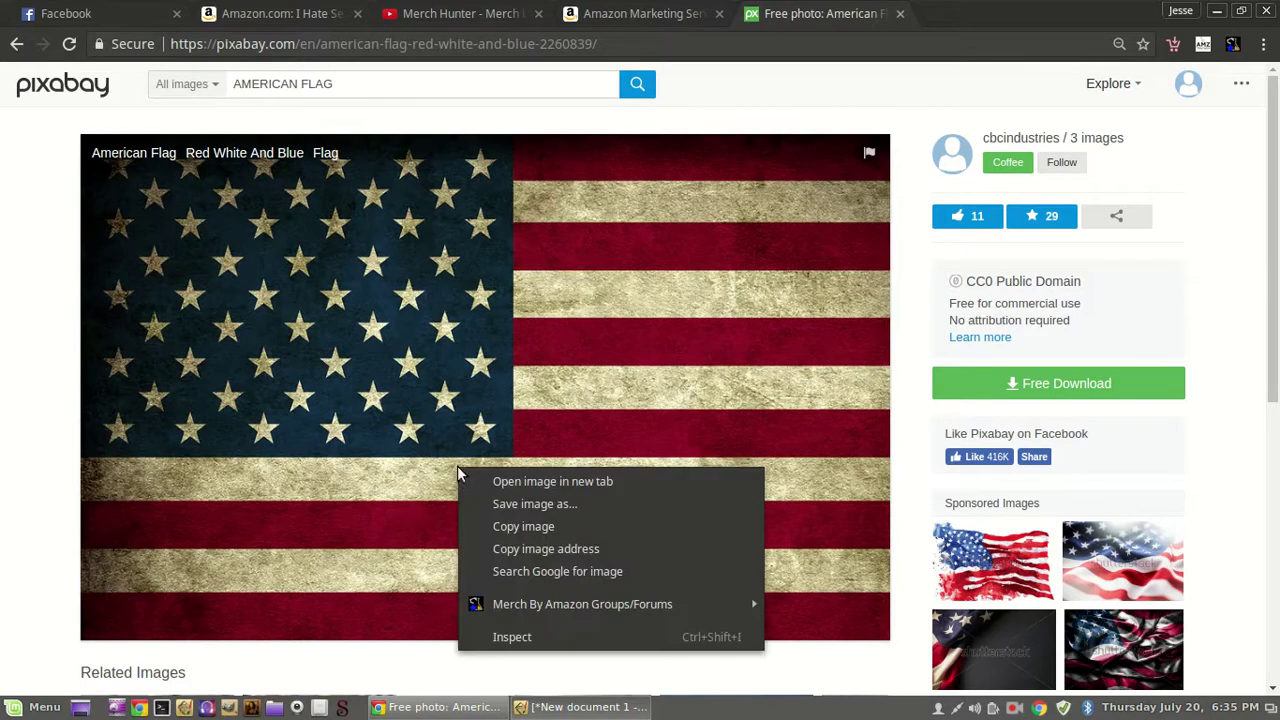
{"action": "left_click", "coordinate": [476, 528]}
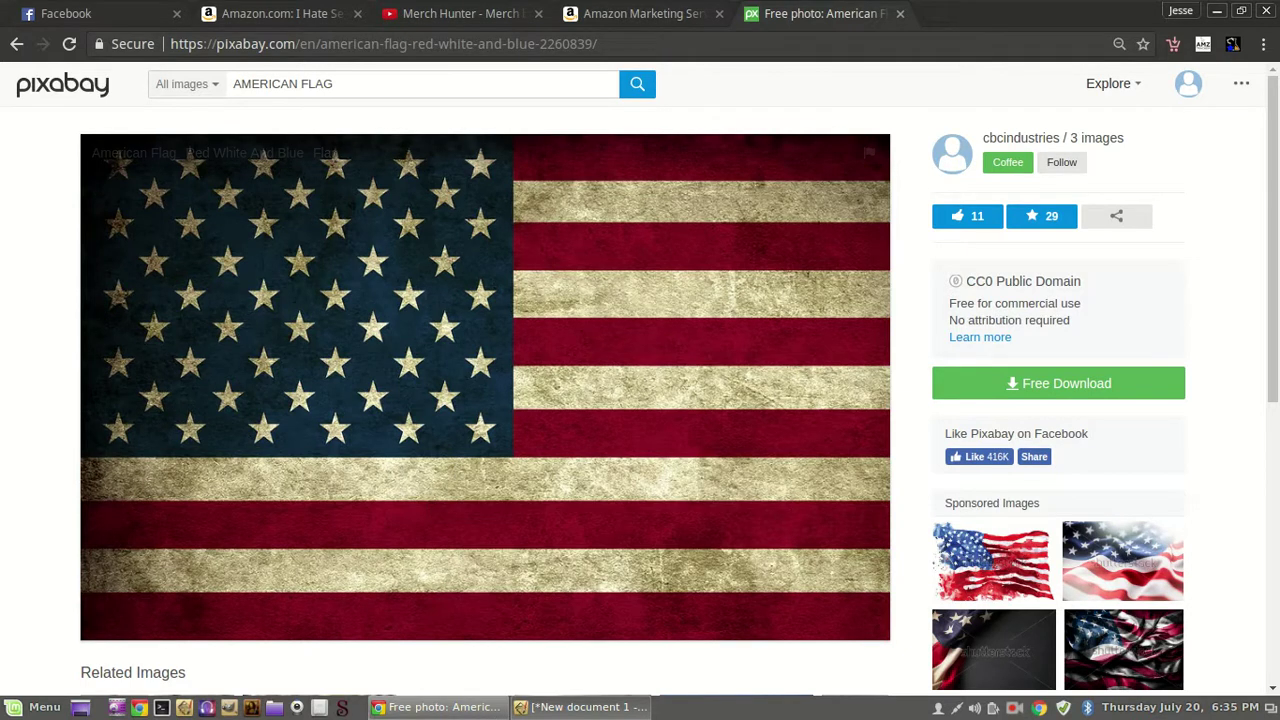
Switch back to Inkscape, paste the flag image, and enlarge it to about 2002 by 1252 px over the upper "'MERICA" text.
{"action": "left_click", "coordinate": [585, 707]}
{"action": "right_click", "coordinate": [176, 422]}
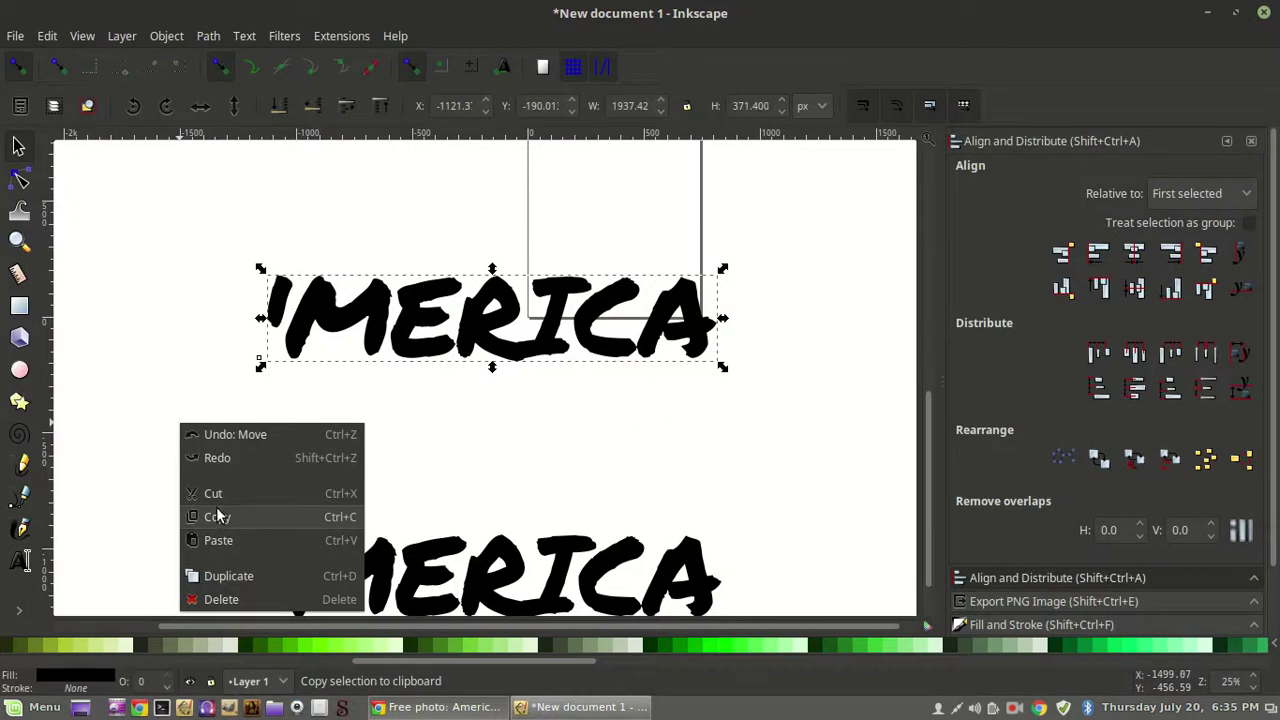
{"action": "left_click", "coordinate": [214, 541]}
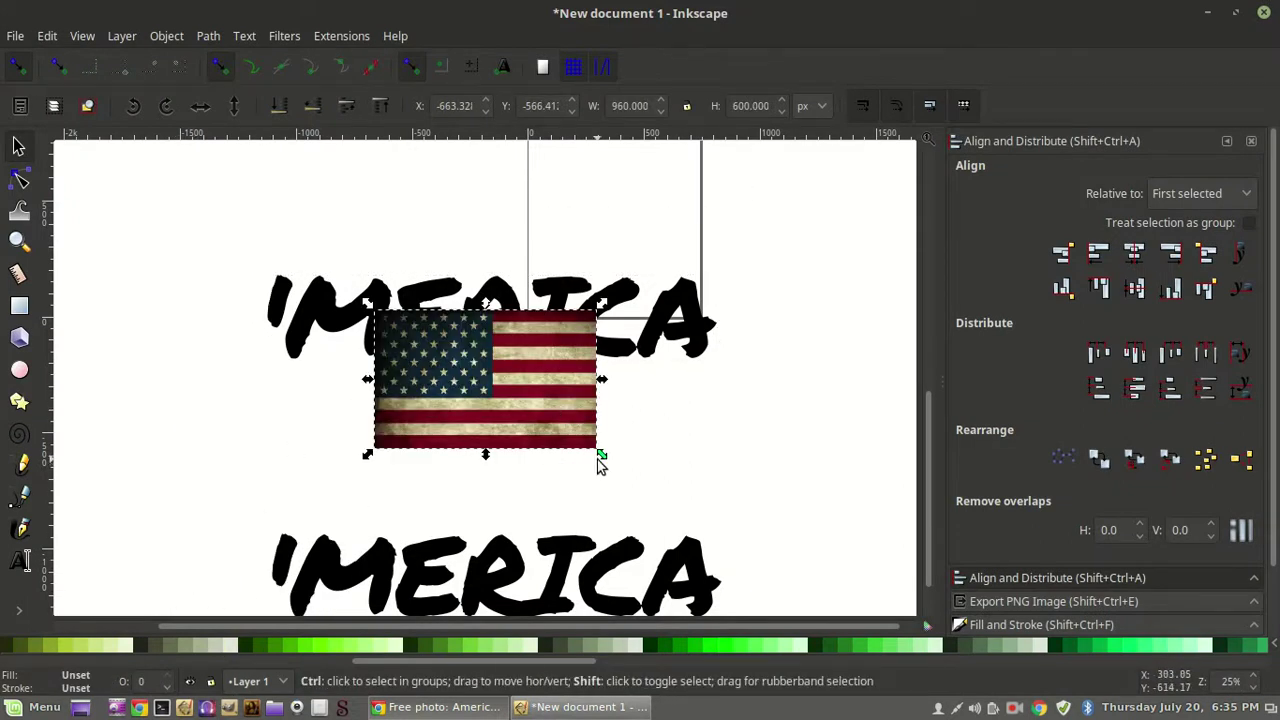
{"action": "left_click_drag", "start_coordinate": [603, 458], "coordinate": [722, 535]}
{"action": "left_click_drag", "start_coordinate": [641, 451], "coordinate": [626, 392]}
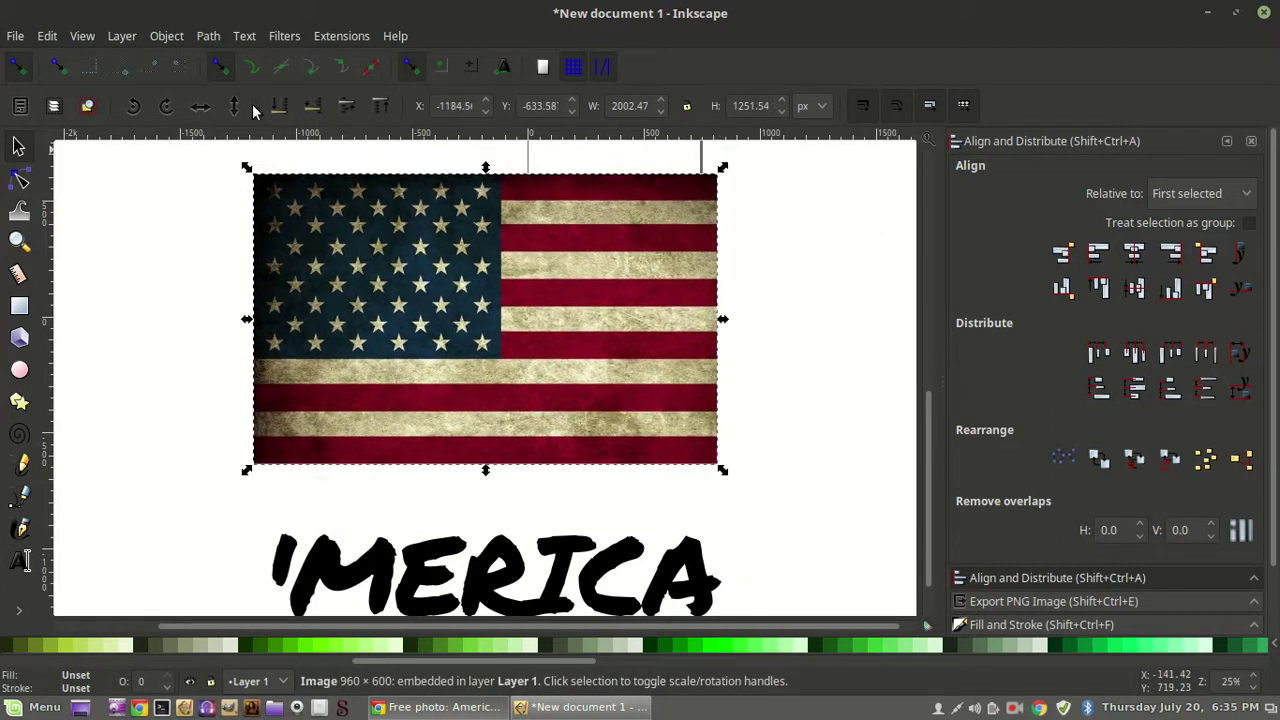
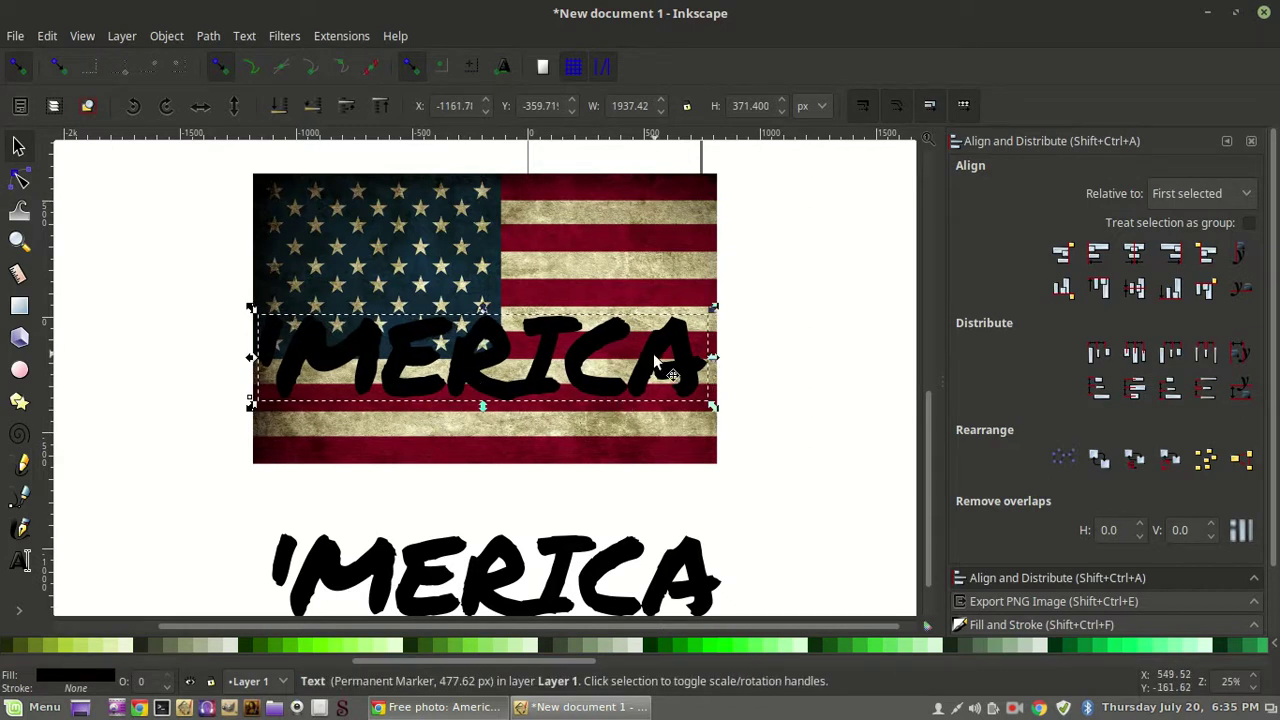
Enlarge the upper "'MERICA" text to about 2002 by 384 px and shift it to span the flag image's full width.
{"action": "left_click", "coordinate": [719, 404]}
{"action": "left_click", "coordinate": [680, 381]}
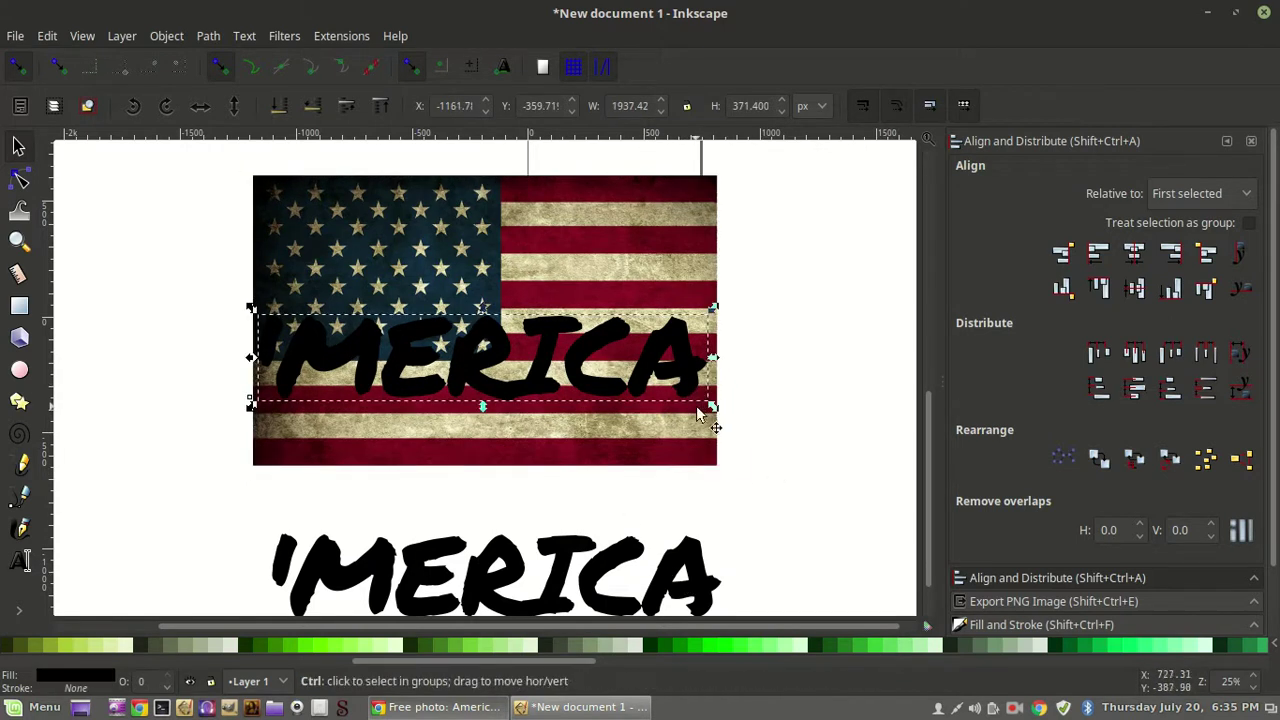
{"action": "left_click", "coordinate": [716, 409]}
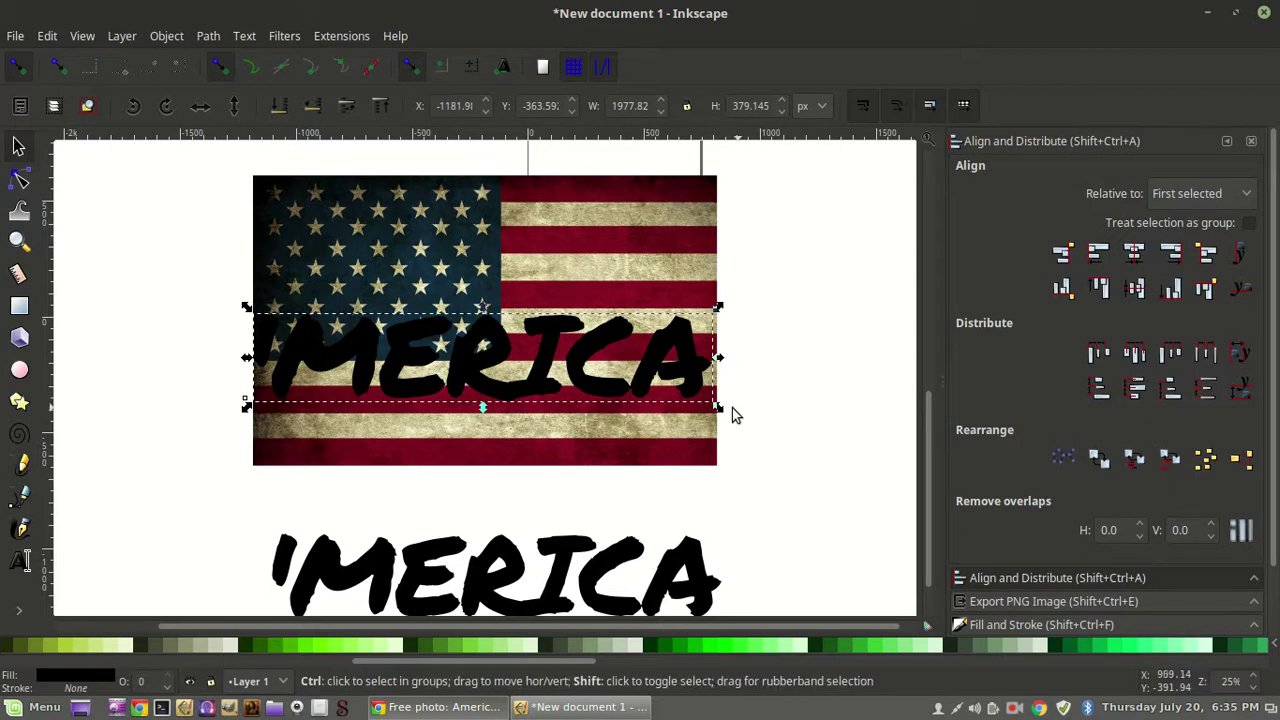
{"action": "left_click_drag", "start_coordinate": [722, 408], "coordinate": [726, 420]}
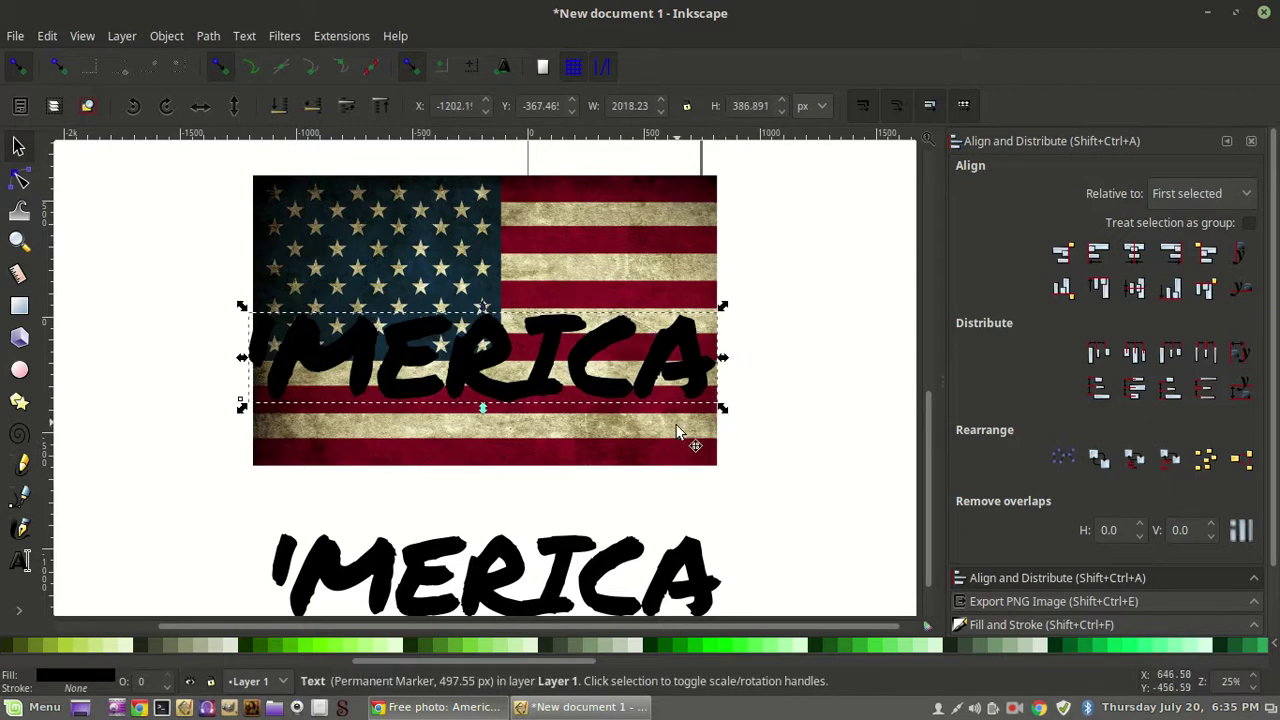
{"action": "key", "text": "Right"}
{"action": "key", "text": "Right"}
{"action": "key", "text": "Right"}
{"action": "key", "text": "Right"}
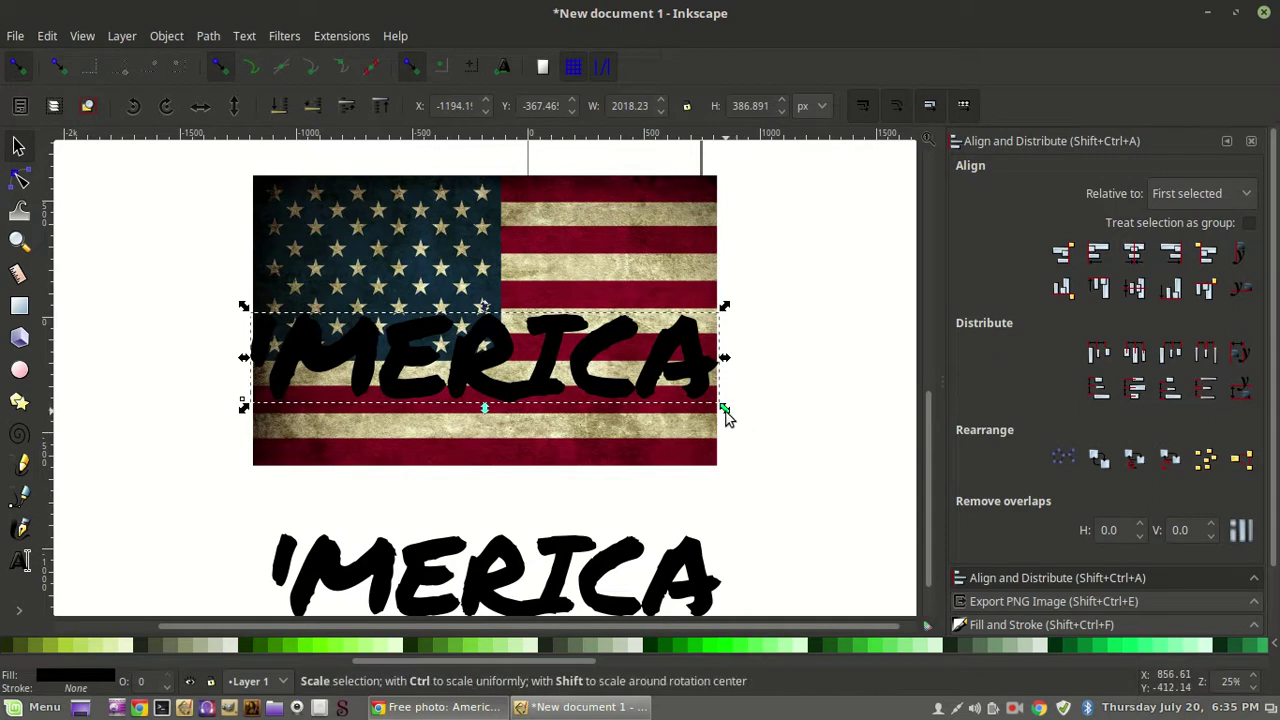
{"action": "left_click_drag", "start_coordinate": [724, 412], "coordinate": [726, 420]}
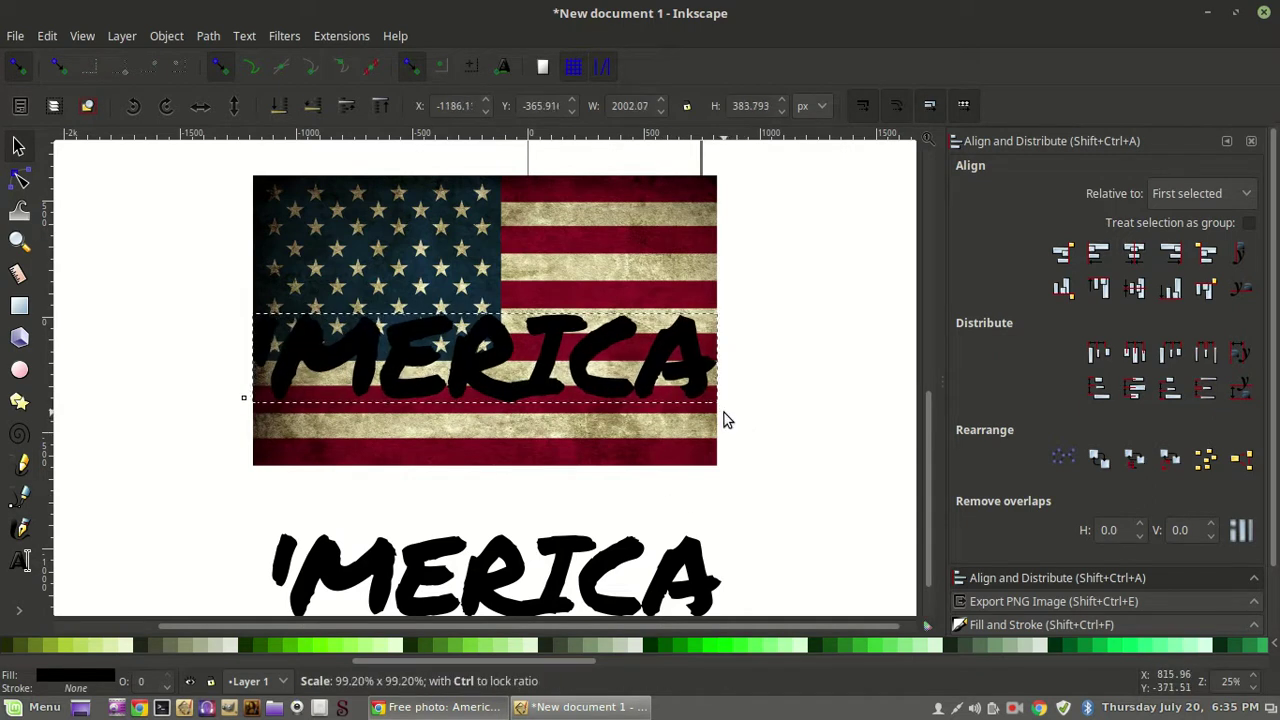
{"action": "left_click", "coordinate": [180, 386]}
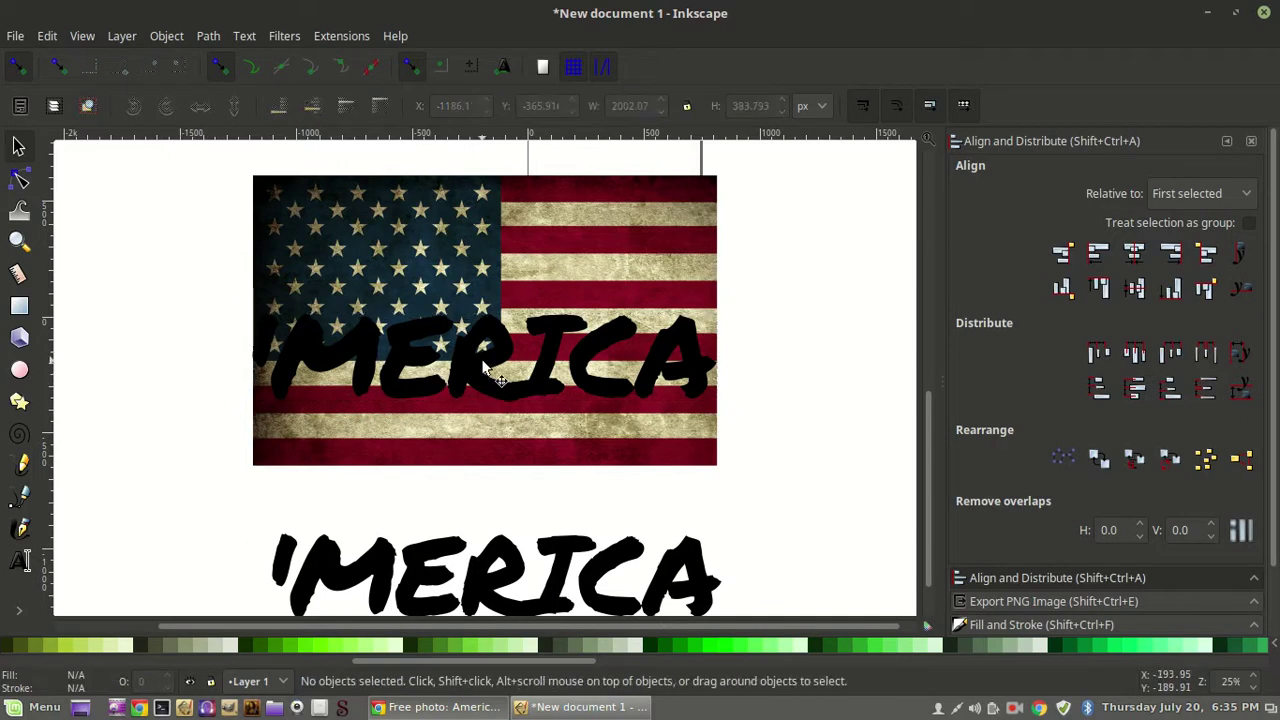
Nudge the upper "'MERICA" text to about X -1182, Y -374 px and clip the flag image to it.
{"action": "left_click_drag", "start_coordinate": [482, 371], "coordinate": [483, 370]}
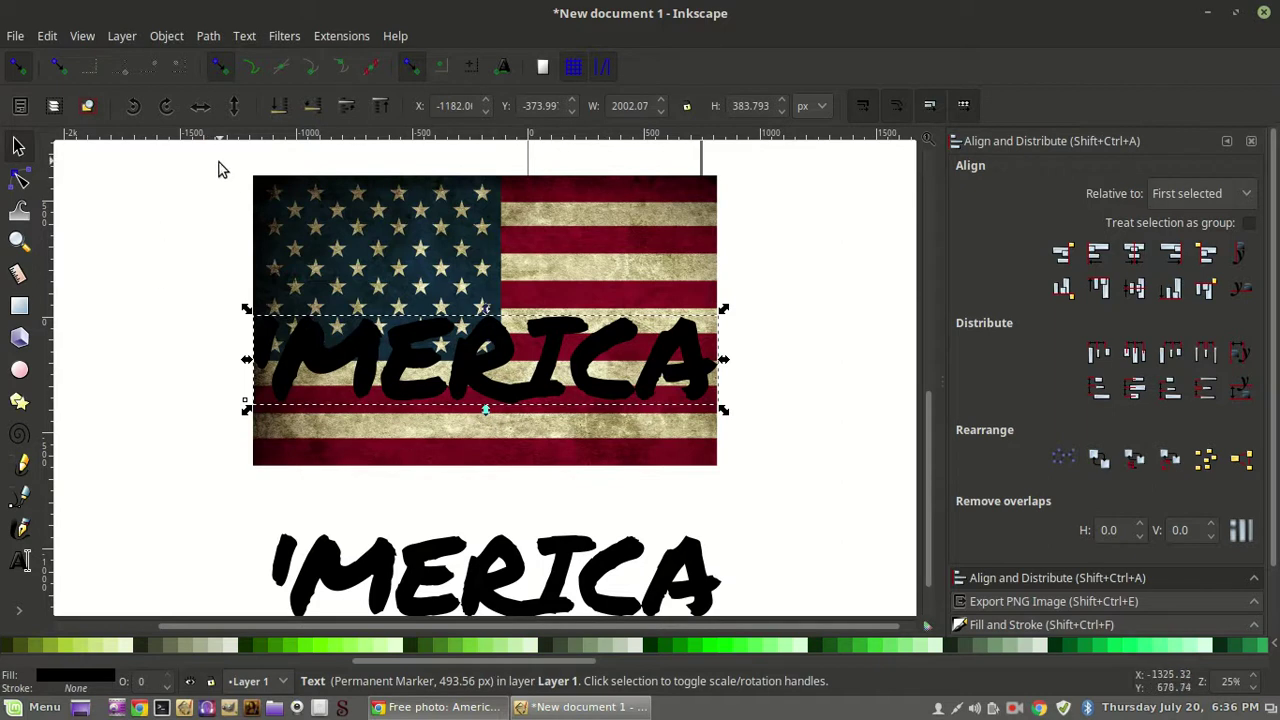
{"action": "left_click_drag", "start_coordinate": [211, 148], "coordinate": [787, 513]}
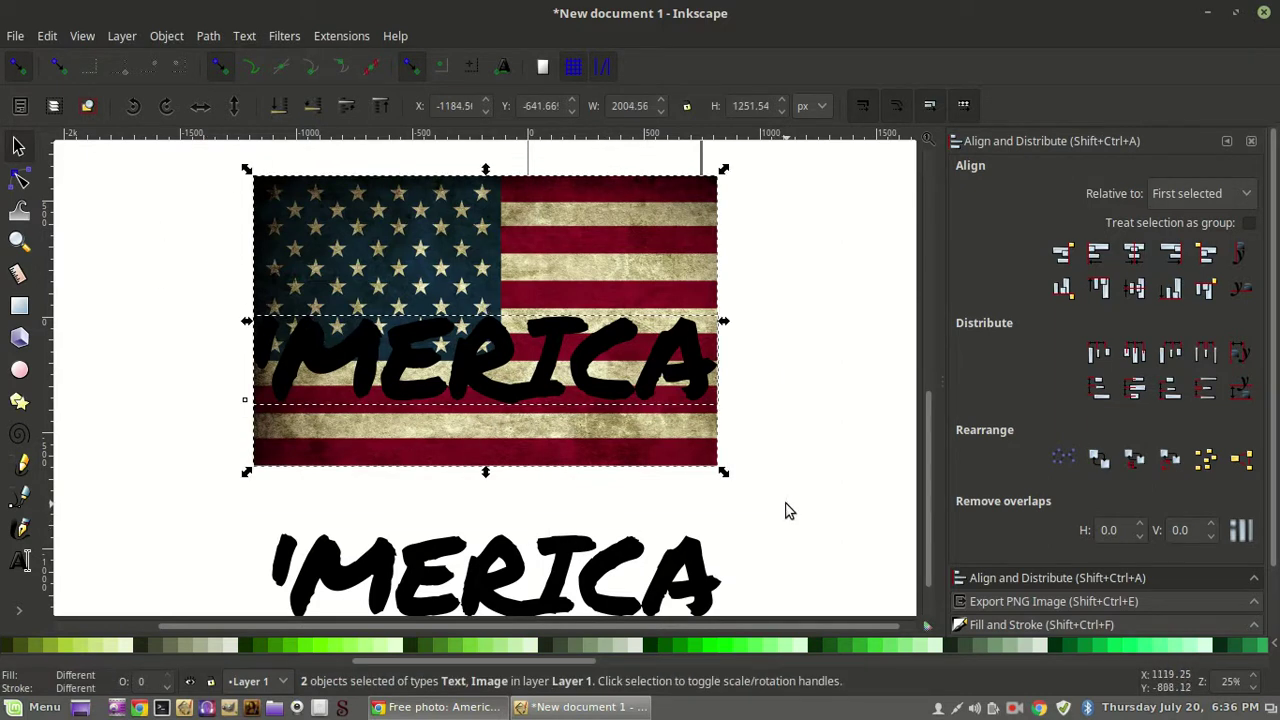
{"action": "left_click", "coordinate": [129, 340]}
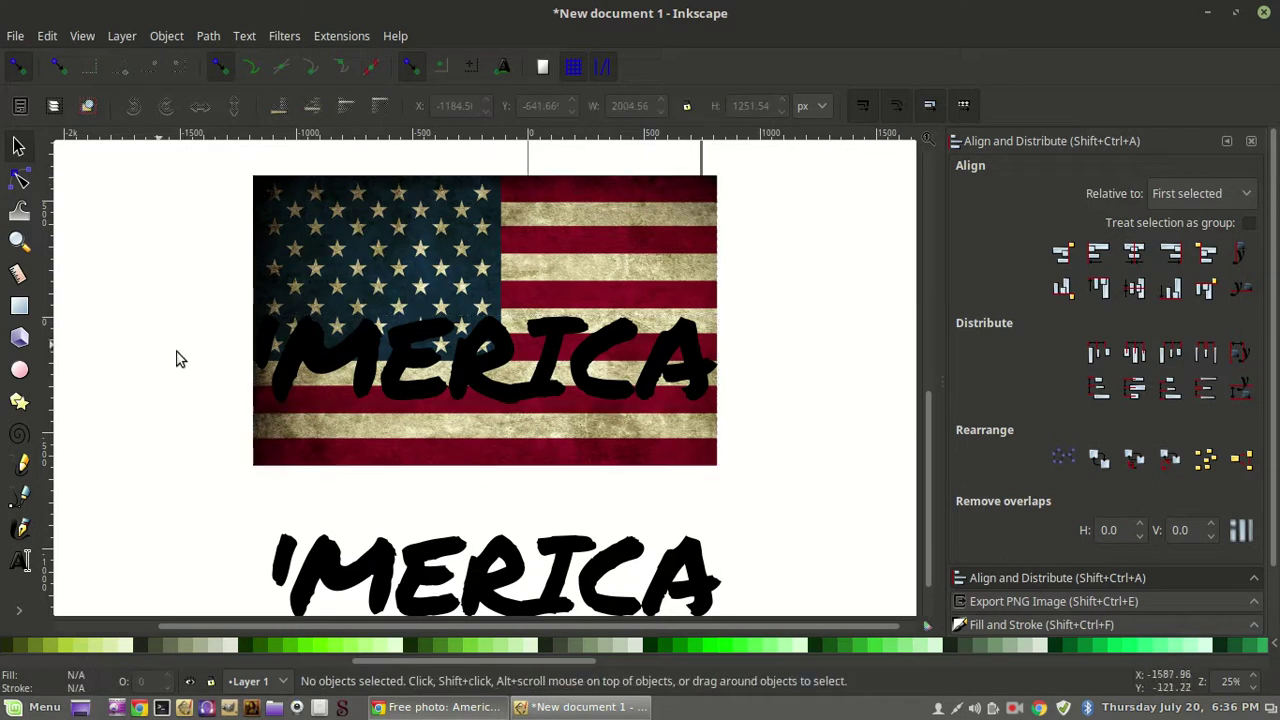
{"action": "left_click", "coordinate": [452, 365]}
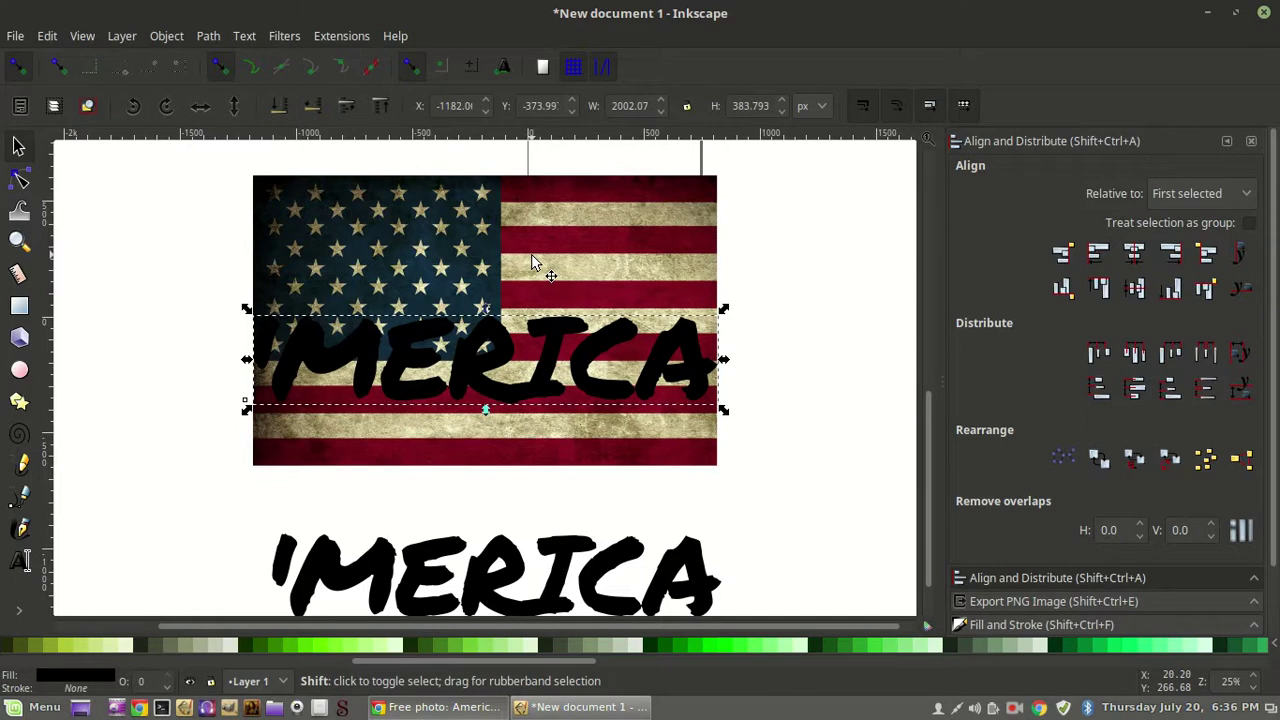
{"action": "left_click", "coordinate": [532, 262], "text": "shift"}
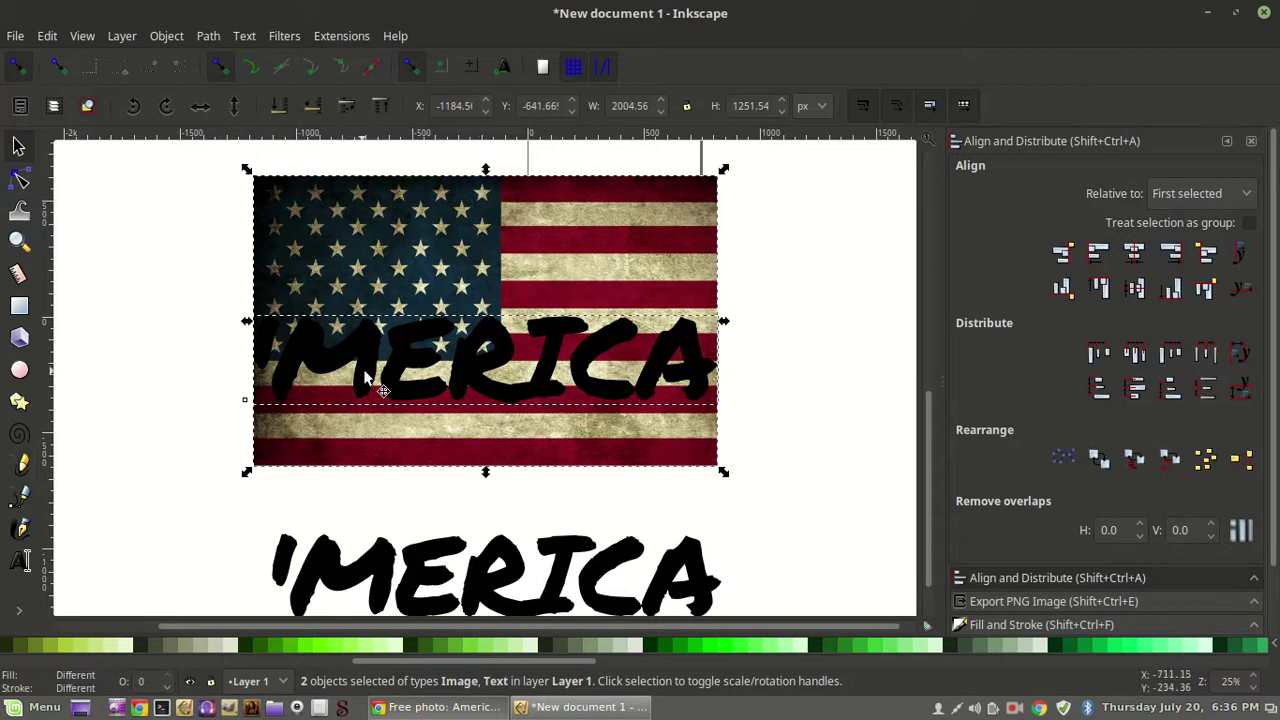
{"action": "right_click", "coordinate": [404, 378]}
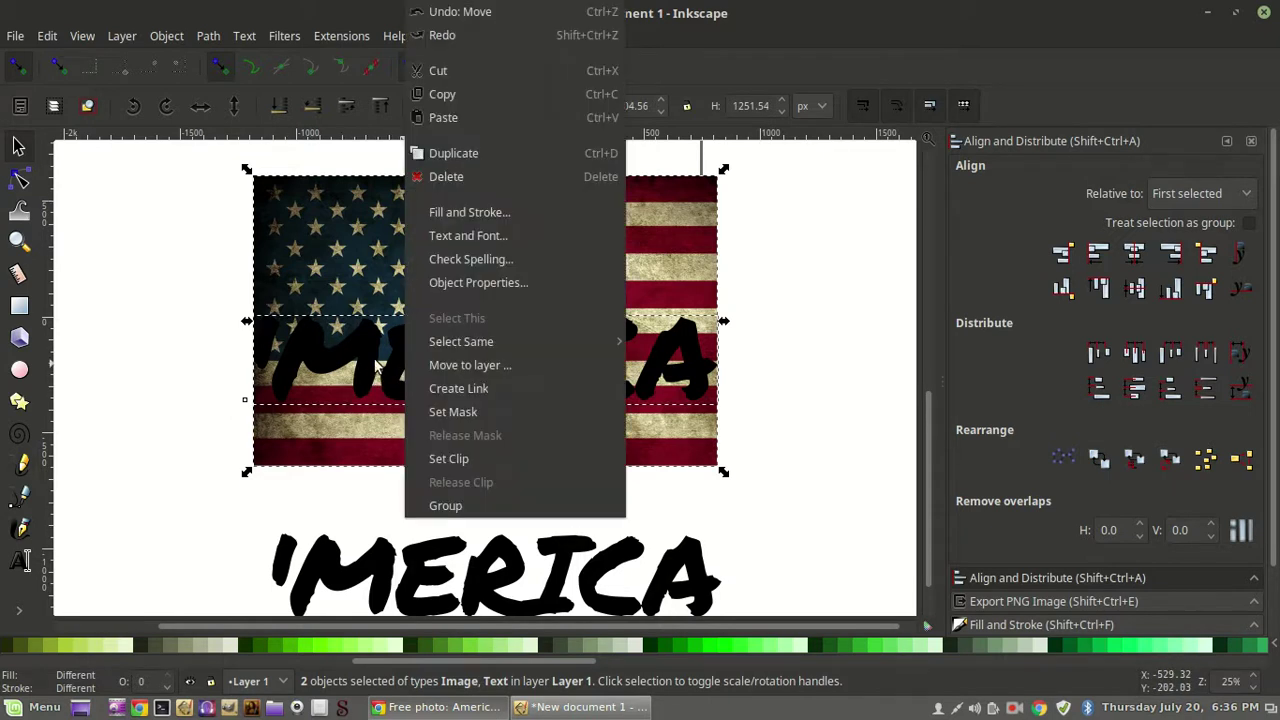
{"action": "left_click", "coordinate": [458, 458]}
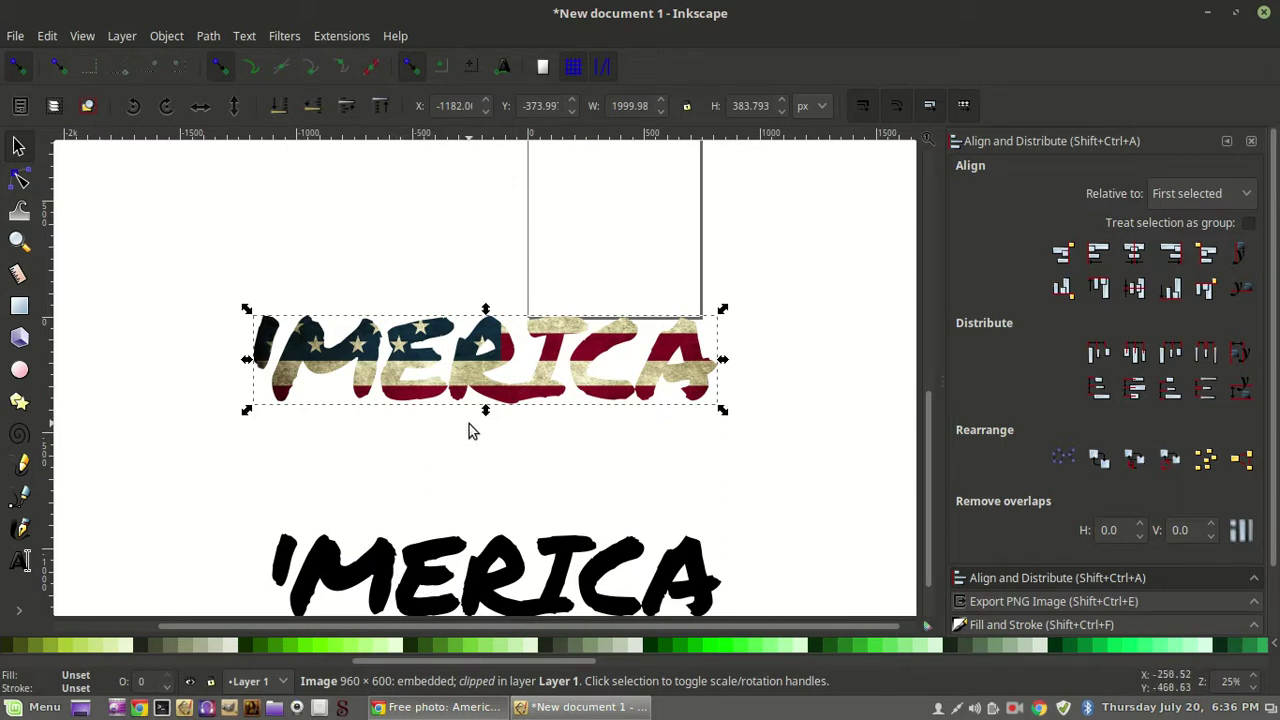
Delete the lower "'MERICA" text, then undo the deletion, the flag clip and the last text move.
{"action": "left_click", "coordinate": [405, 578]}
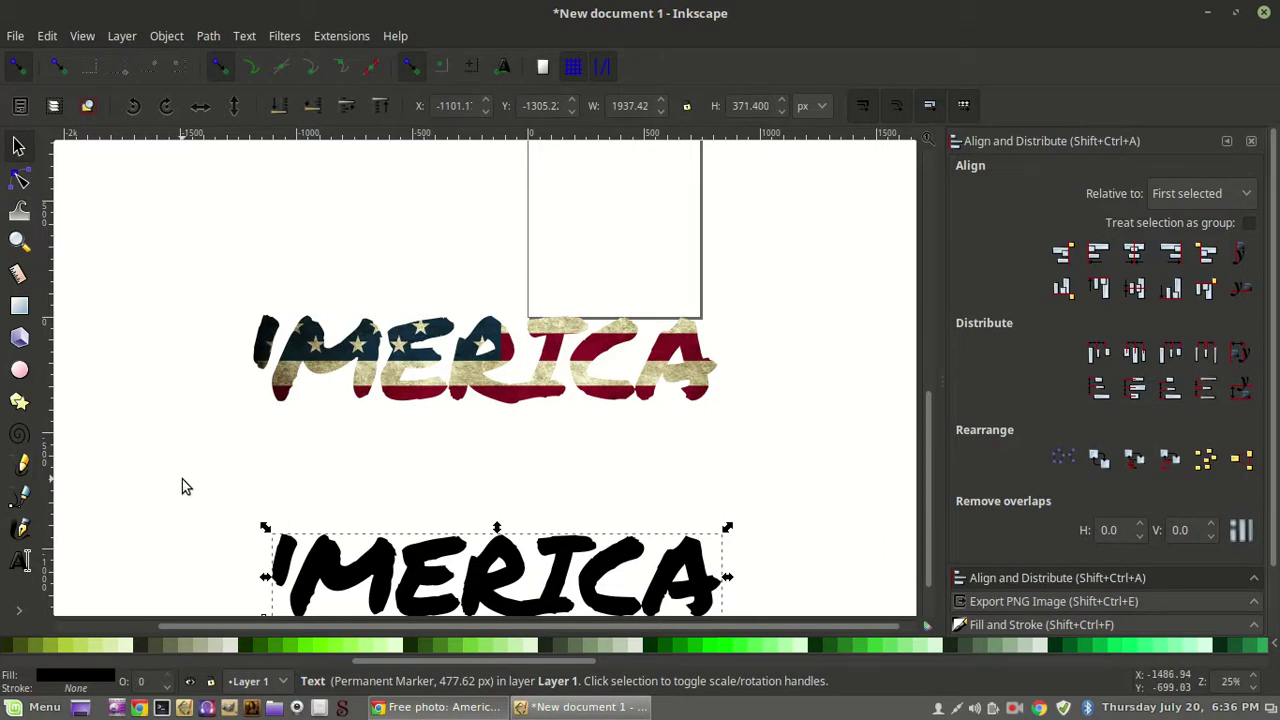
{"action": "key", "text": "Delete"}
{"action": "key", "text": "ctrl+z"}
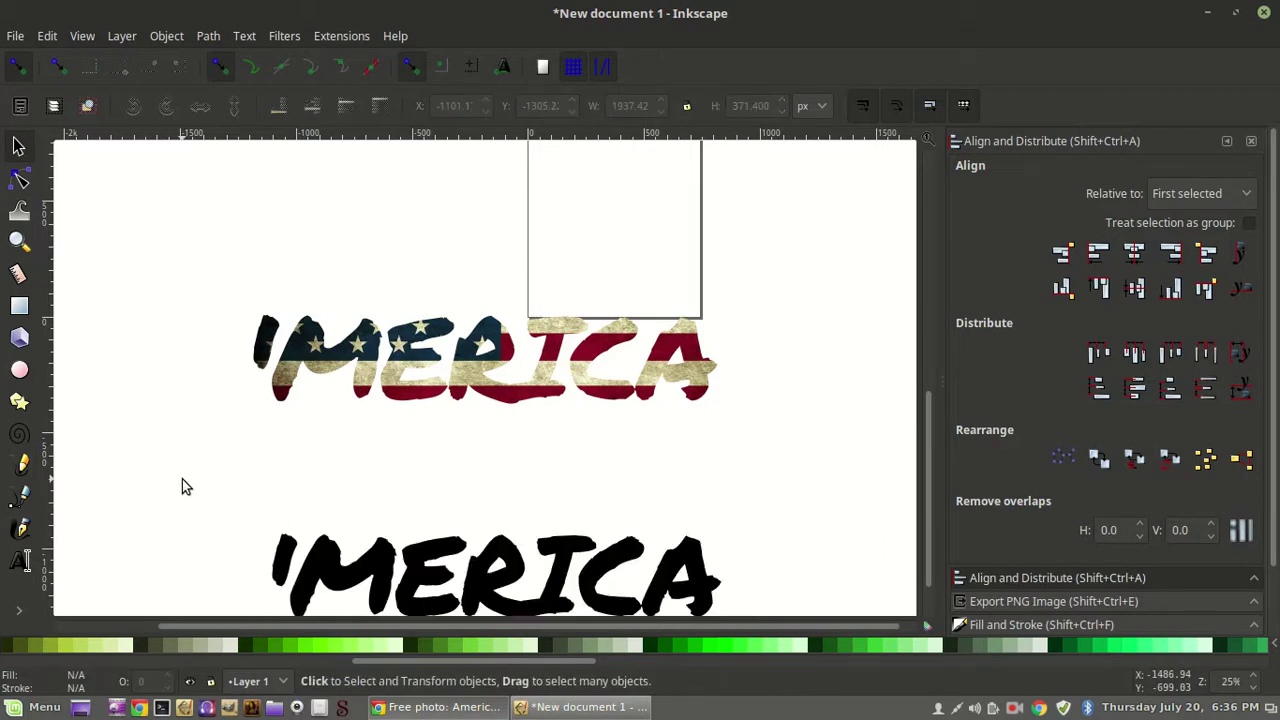
{"action": "key", "text": "ctrl+z"}
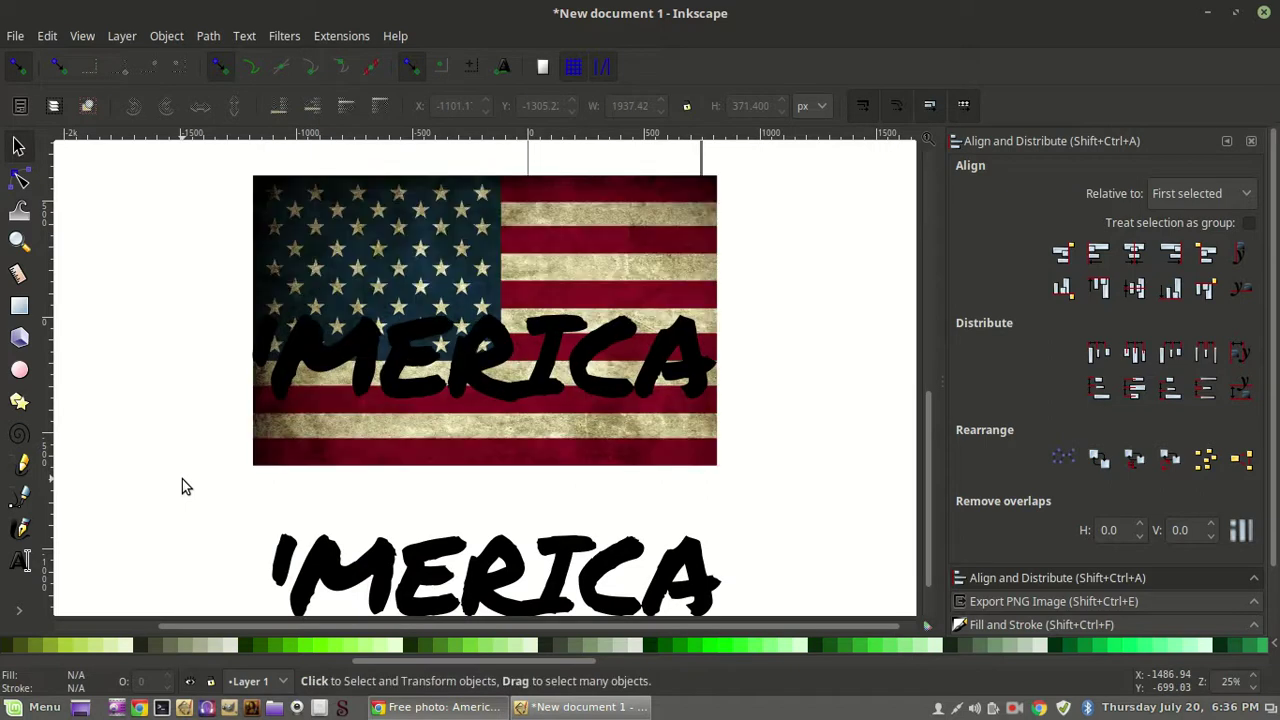
Replace the lower "'MERICA" text with a duplicate of the resized upper text, placed below the flag at about X -1182, Y -1198 px.
{"action": "left_click", "coordinate": [381, 576]}
{"action": "key", "text": "Delete"}
{"action": "right_click", "coordinate": [390, 355]}
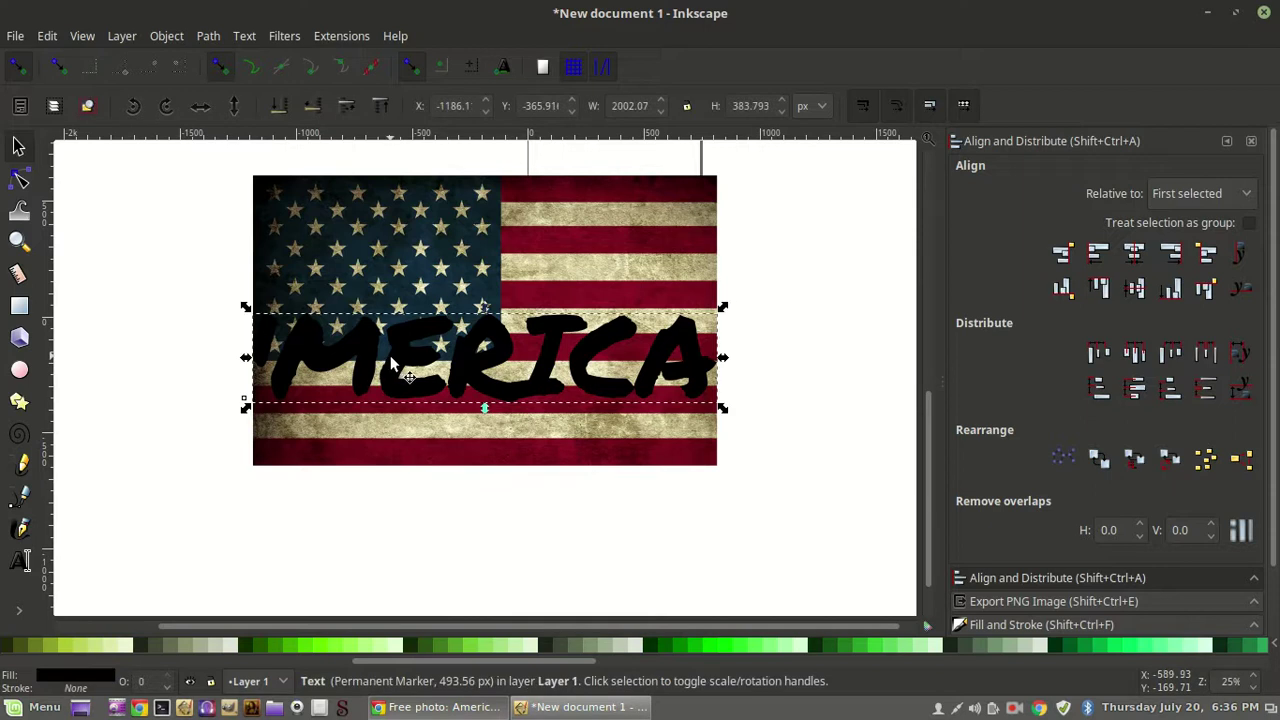
{"action": "left_click", "coordinate": [449, 357]}
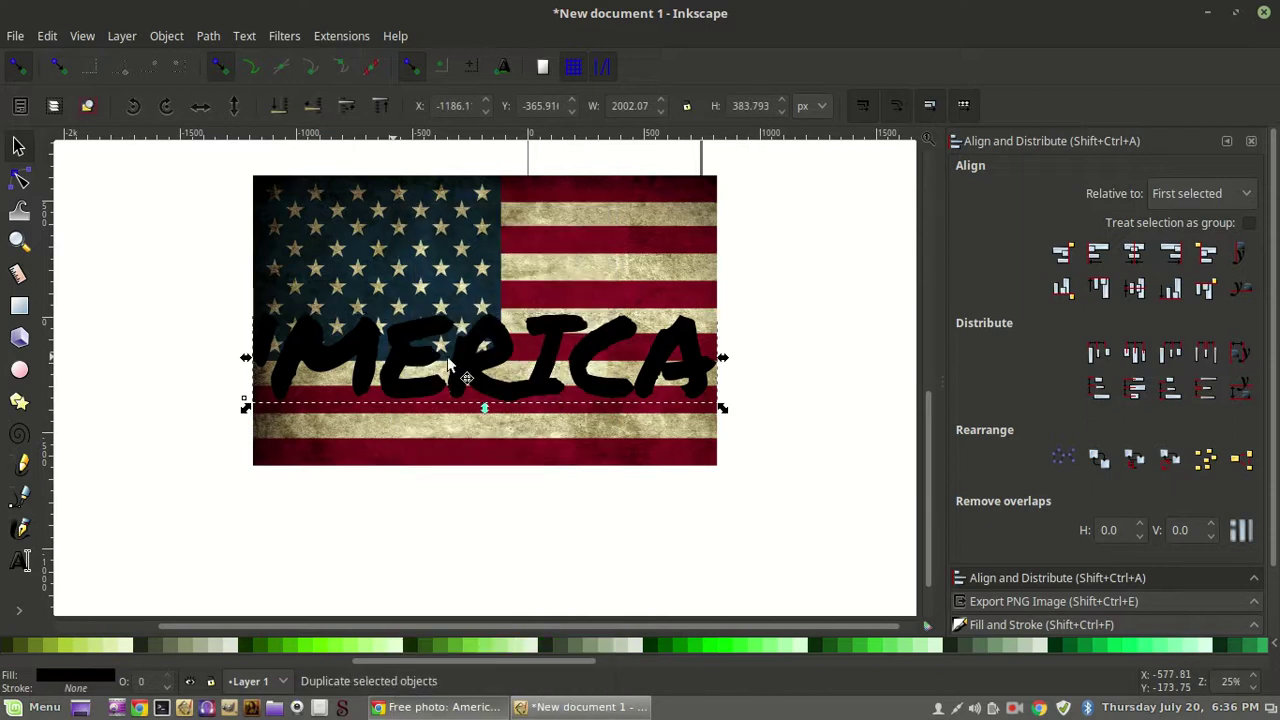
{"action": "left_click_drag", "start_coordinate": [385, 366], "coordinate": [390, 573]}
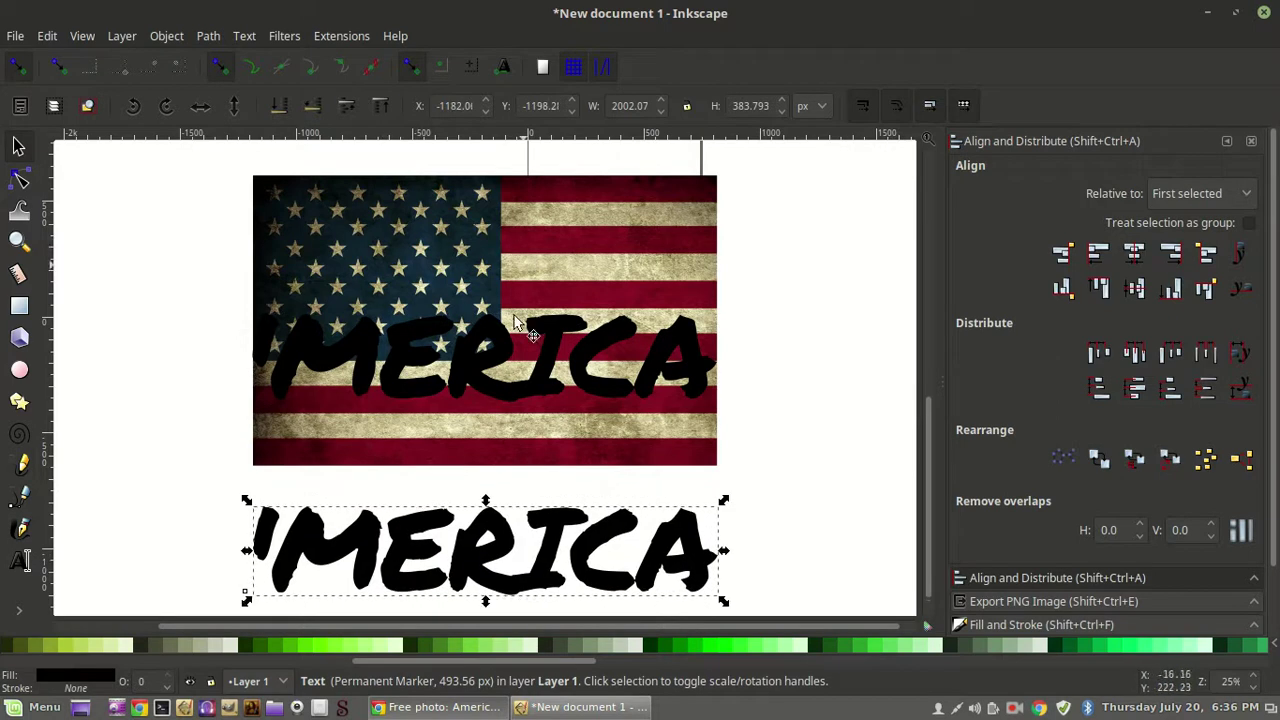
Select the flag image together with the upper "'MERICA" text and clip the flag to the lettering.
{"action": "left_click", "coordinate": [199, 160]}
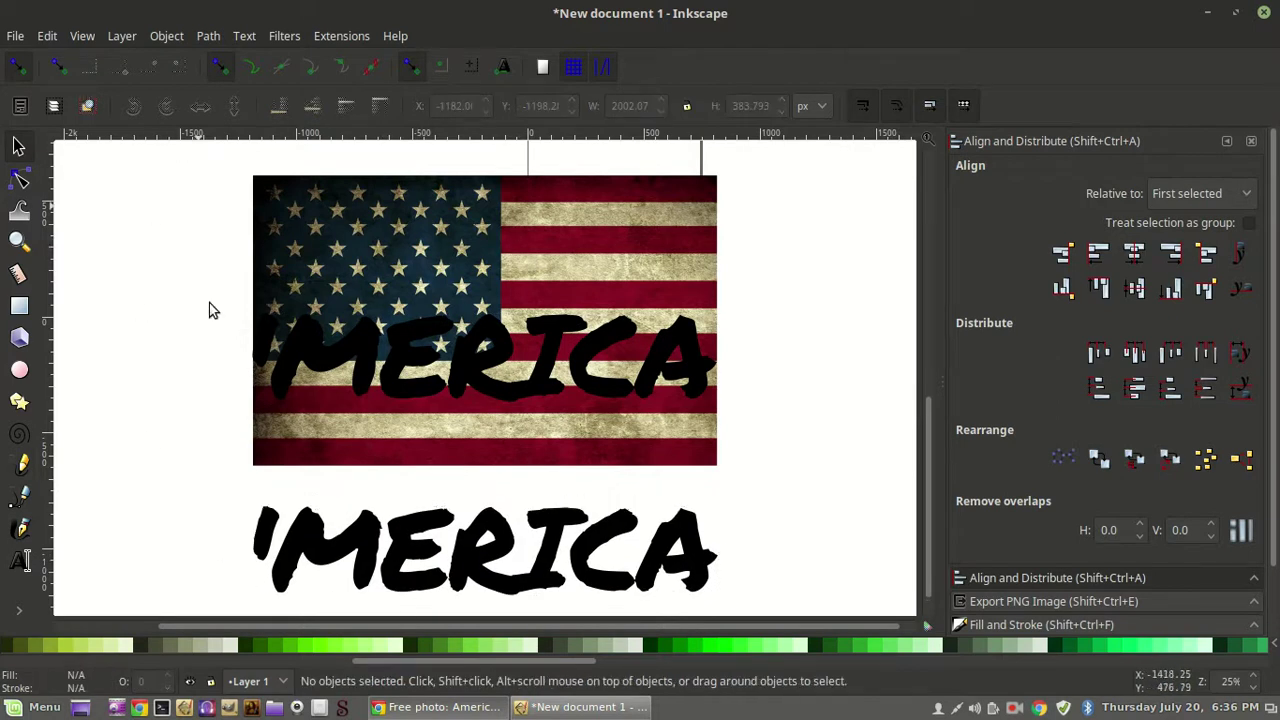
{"action": "left_click_drag", "start_coordinate": [205, 152], "coordinate": [795, 498]}
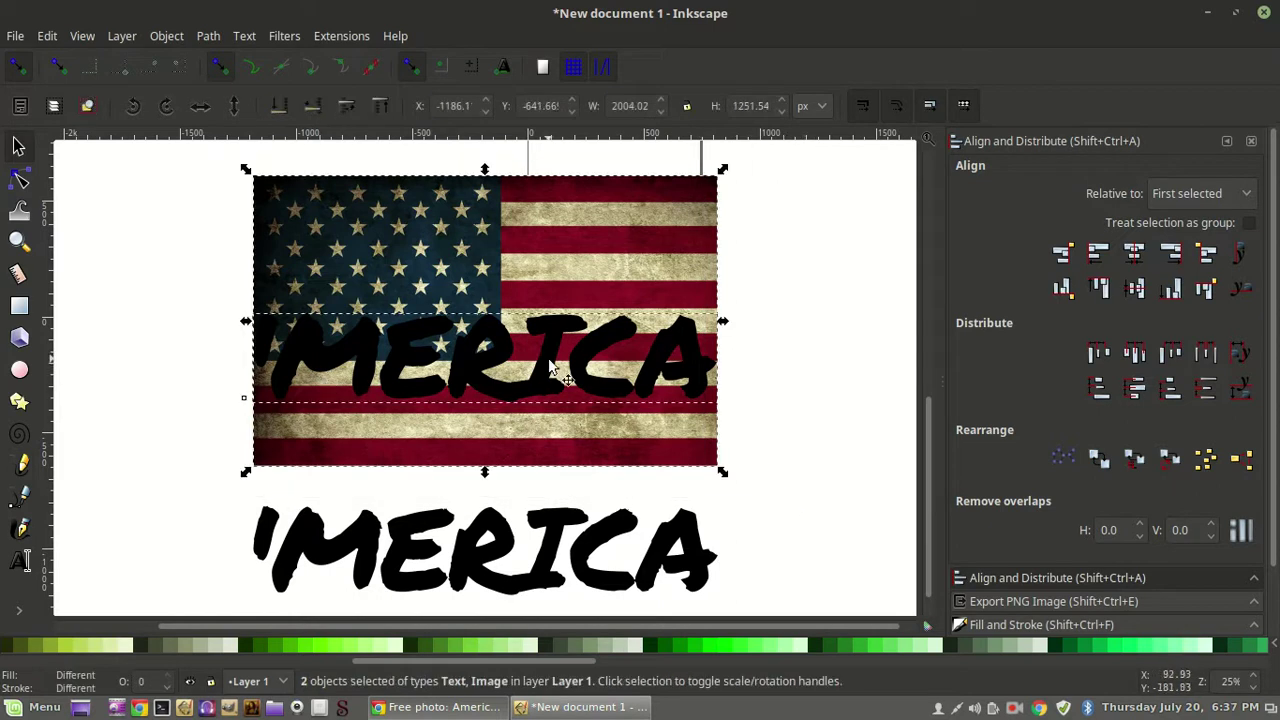
{"action": "right_click", "coordinate": [462, 368]}
{"action": "left_click", "coordinate": [505, 459]}
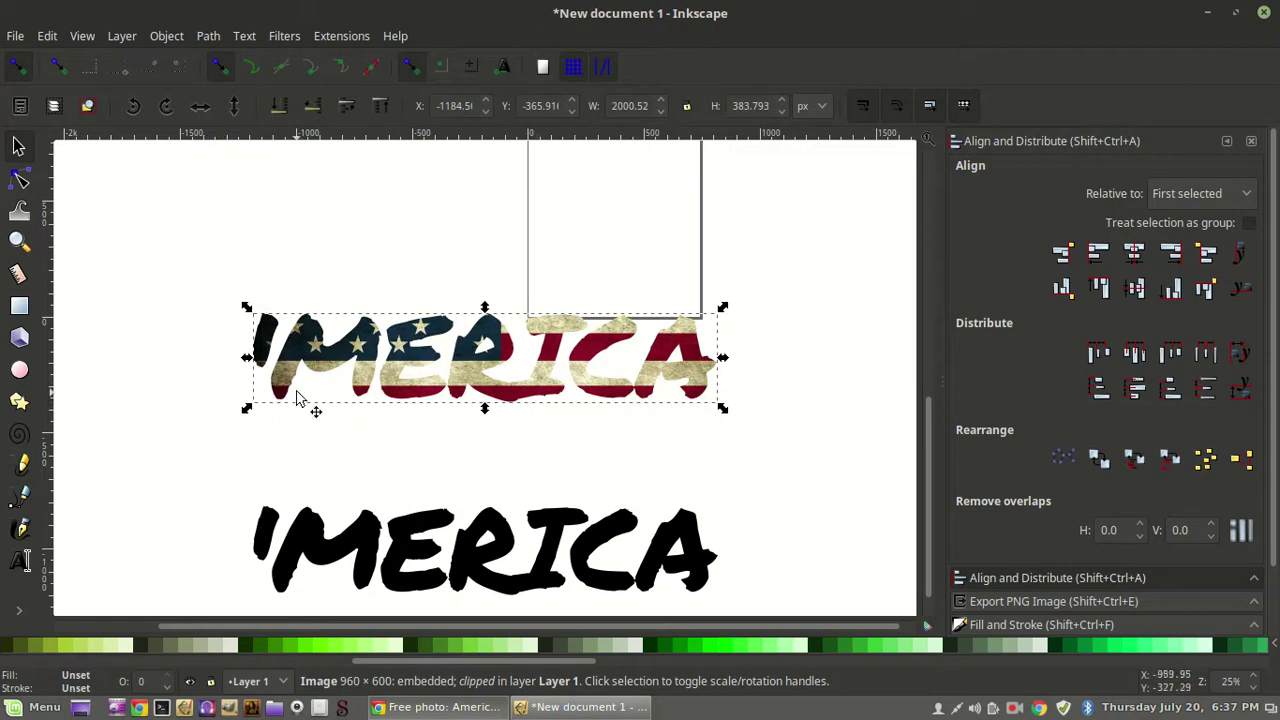
{"action": "left_click", "coordinate": [208, 460]}
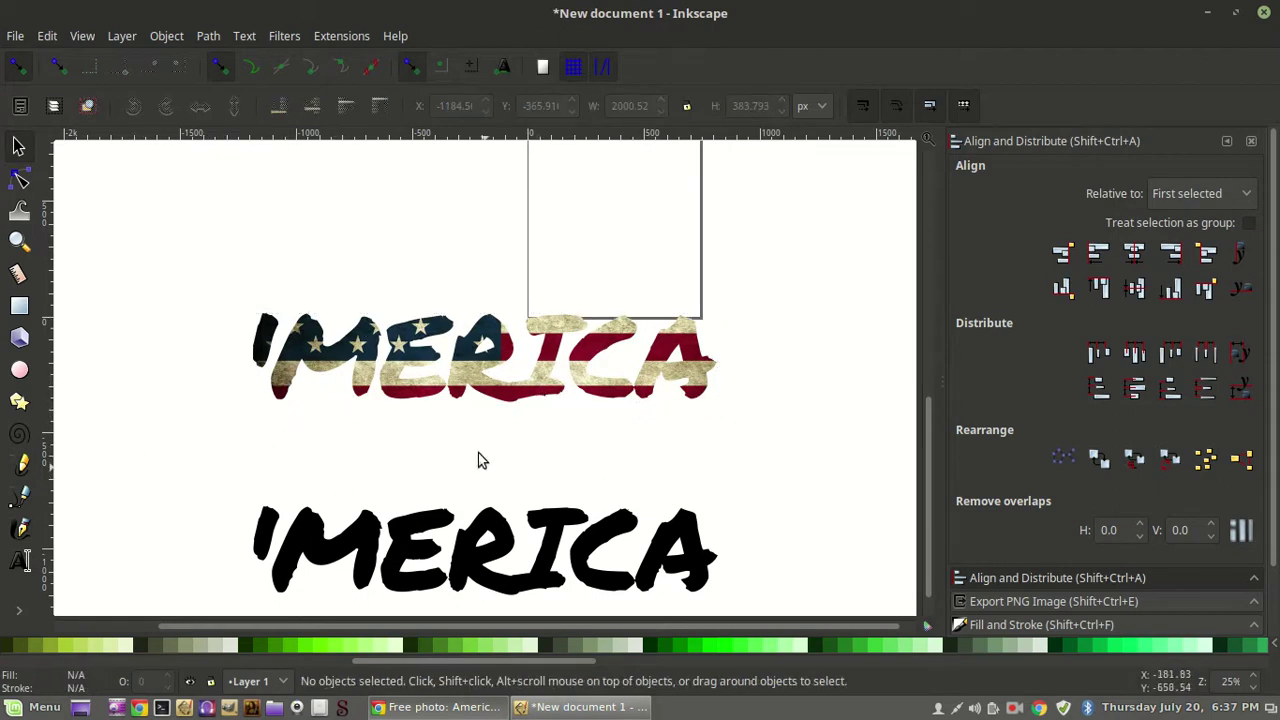
Align the flag-filled and black "'MERICA" lettering on the horizontal axis, relative to the selection area, so they overlap.
{"action": "left_click", "coordinate": [420, 362]}
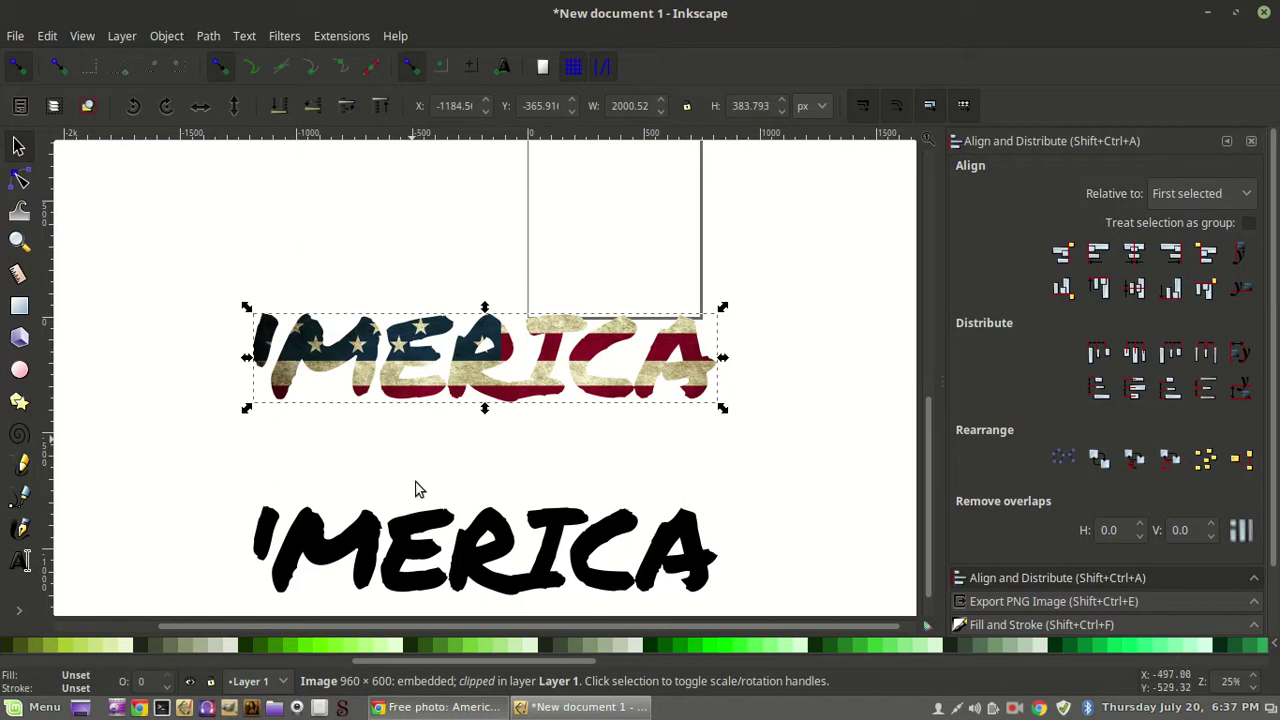
{"action": "left_click", "coordinate": [420, 578], "text": "shift"}
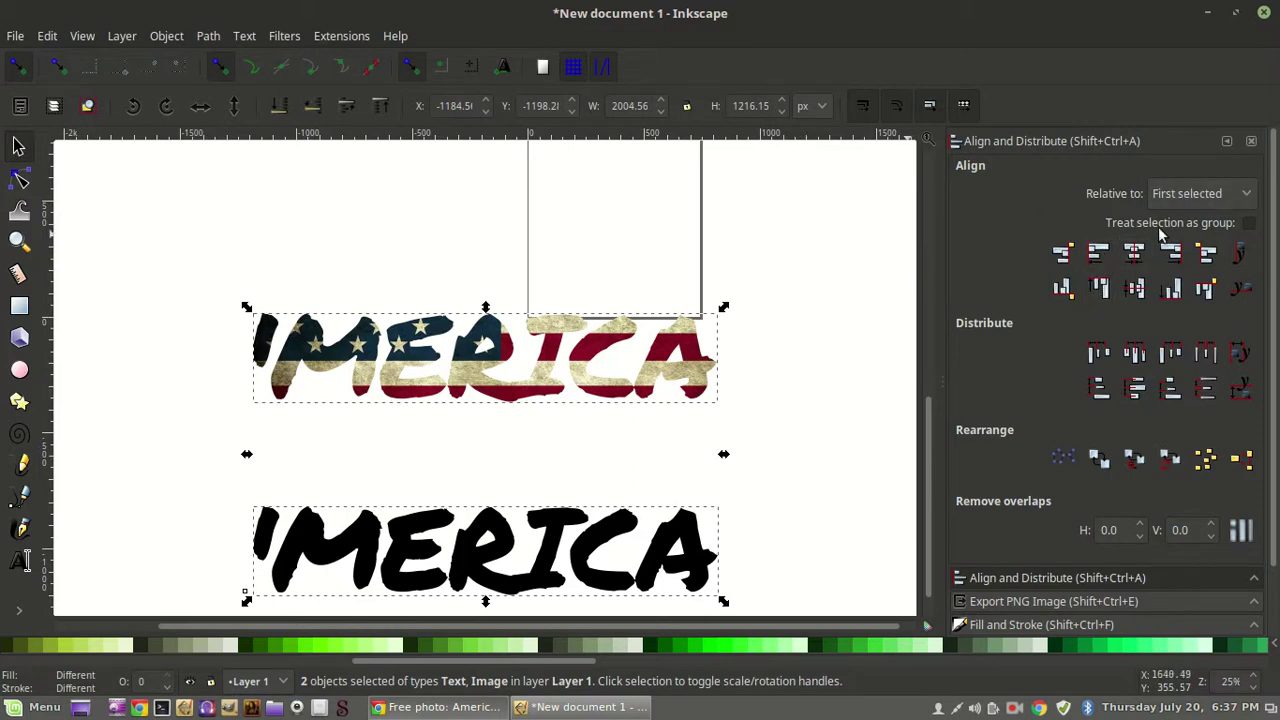
{"action": "left_click", "coordinate": [1250, 195]}
{"action": "left_click", "coordinate": [1210, 164]}
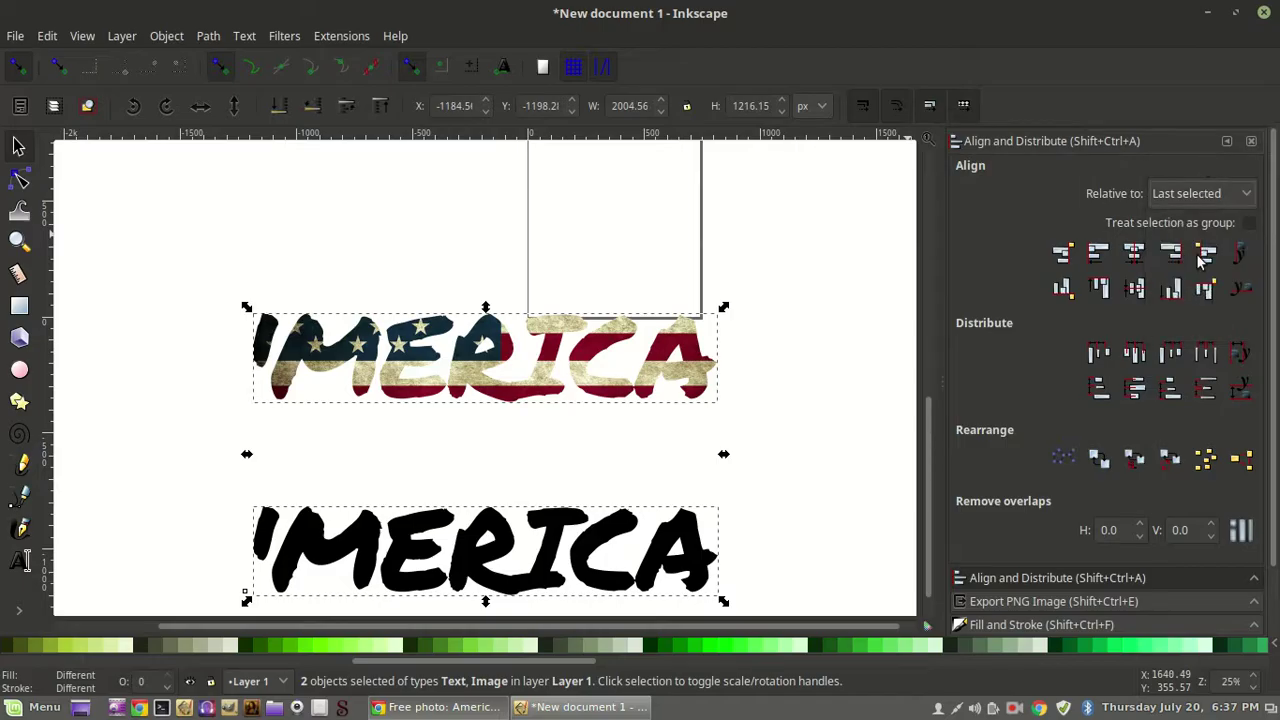
{"action": "left_click", "coordinate": [1250, 196]}
{"action": "left_click", "coordinate": [1165, 354]}
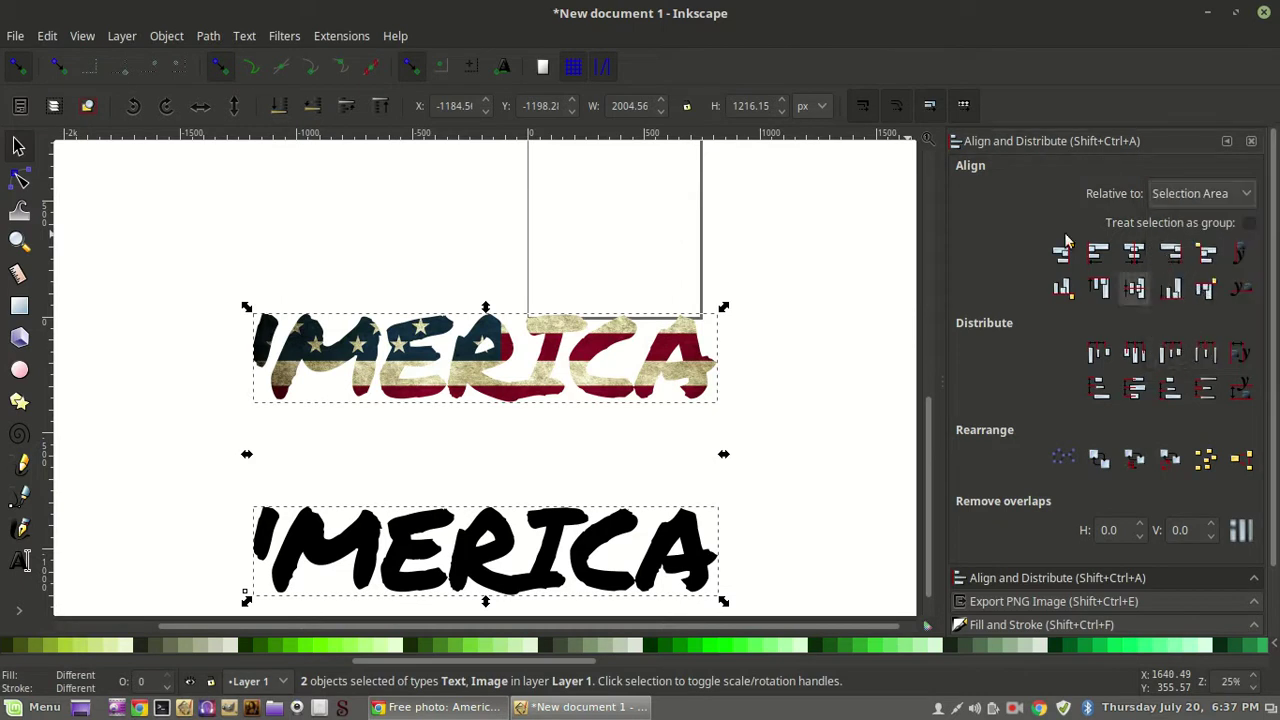
{"action": "left_click", "coordinate": [1134, 288]}
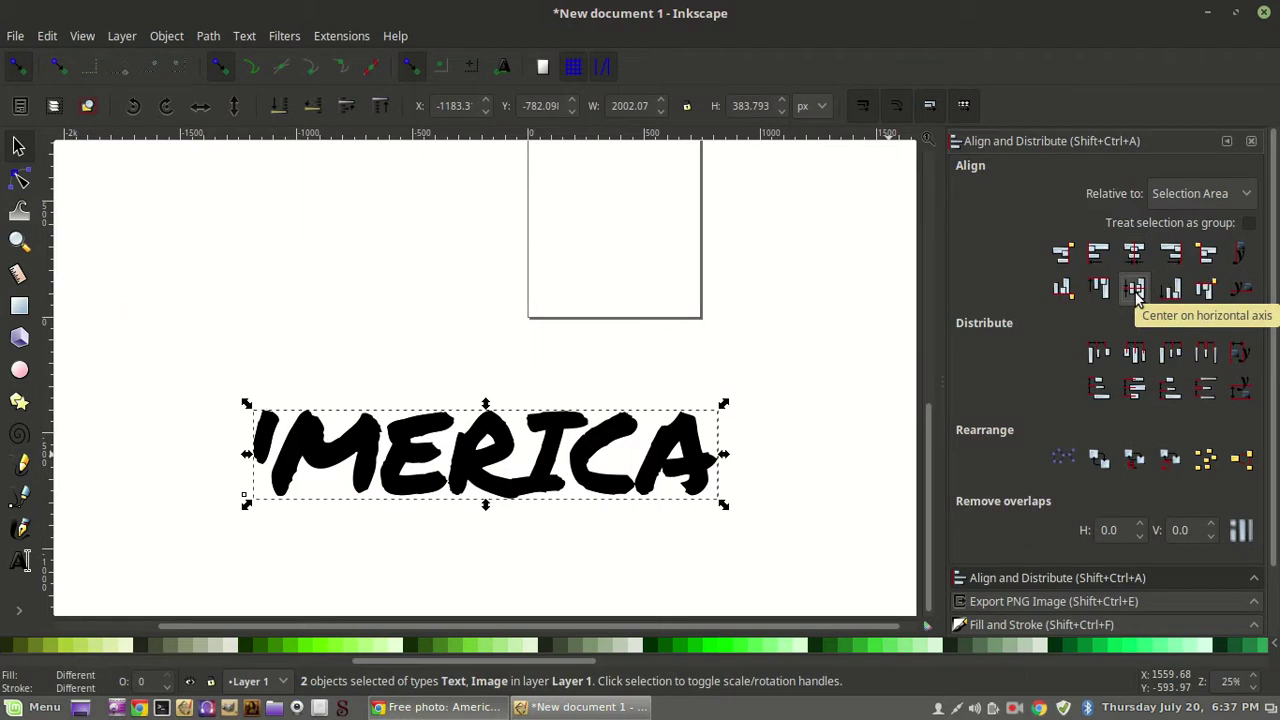
{"action": "left_click", "coordinate": [1135, 290]}
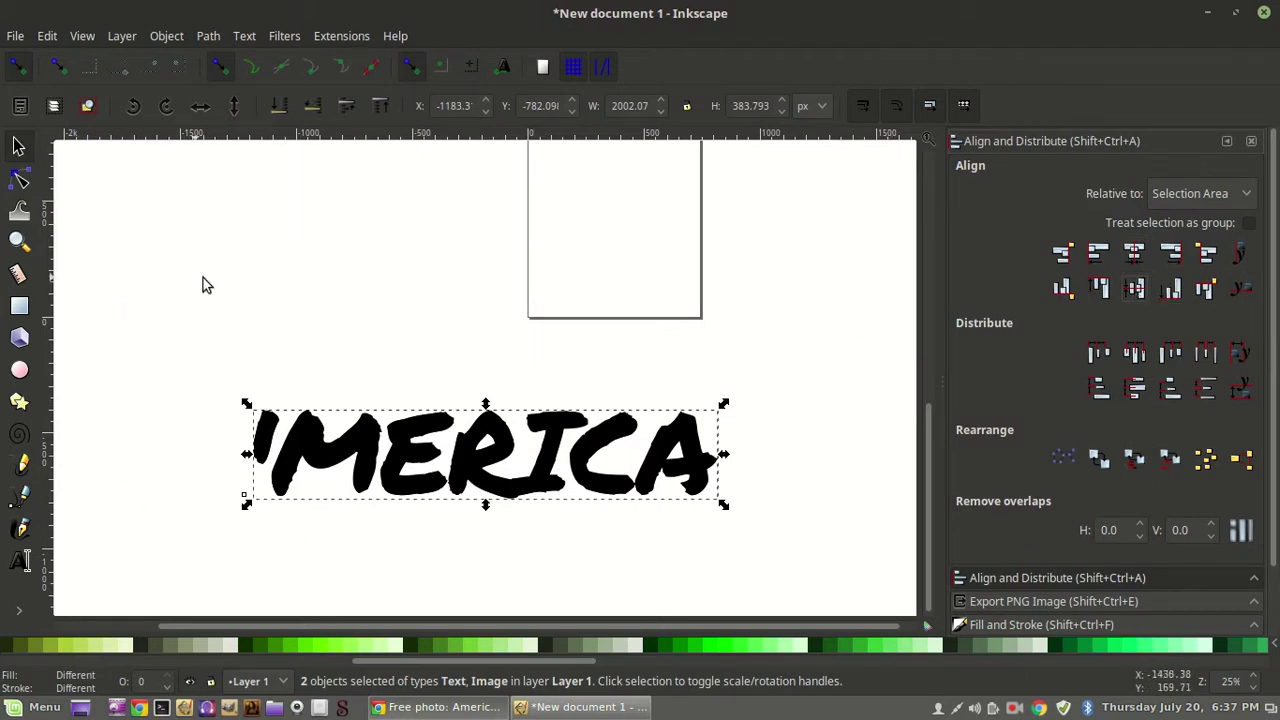
{"action": "left_click", "coordinate": [250, 286]}
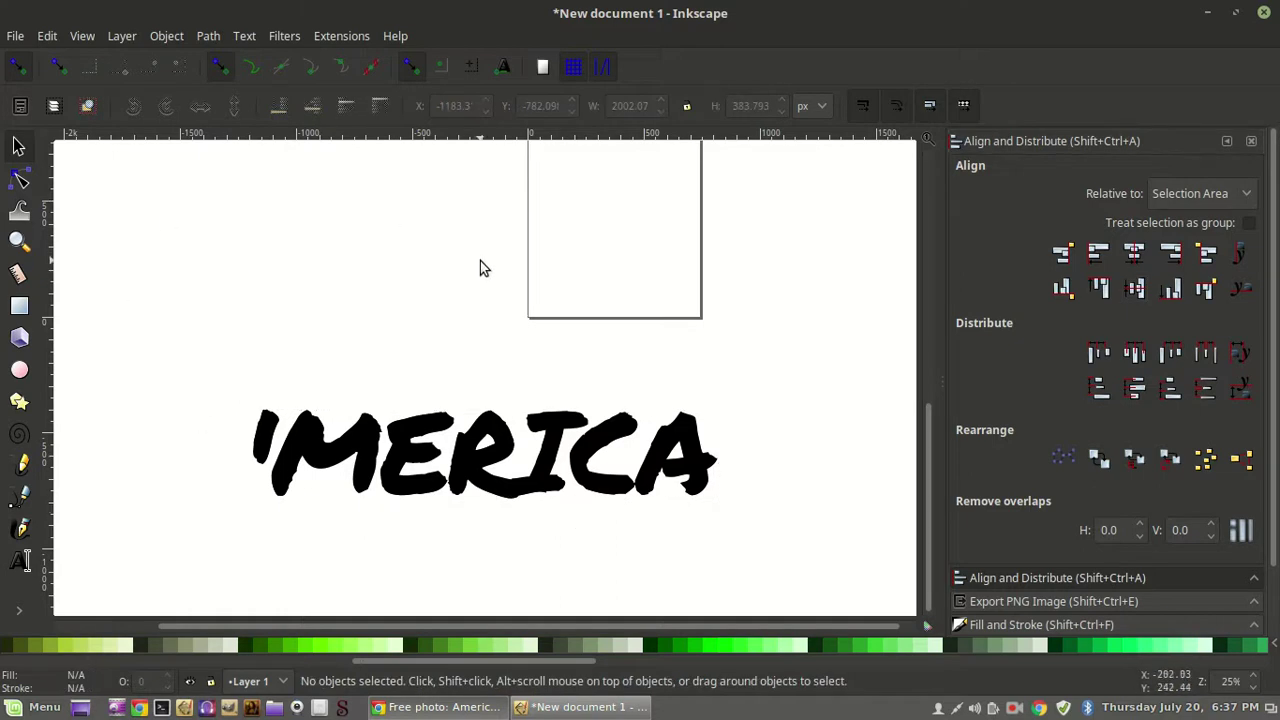
Convert the black "'MERICA" text to a path and outset it four times, to about 2022 by 418 px.
{"action": "left_click", "coordinate": [413, 460]}
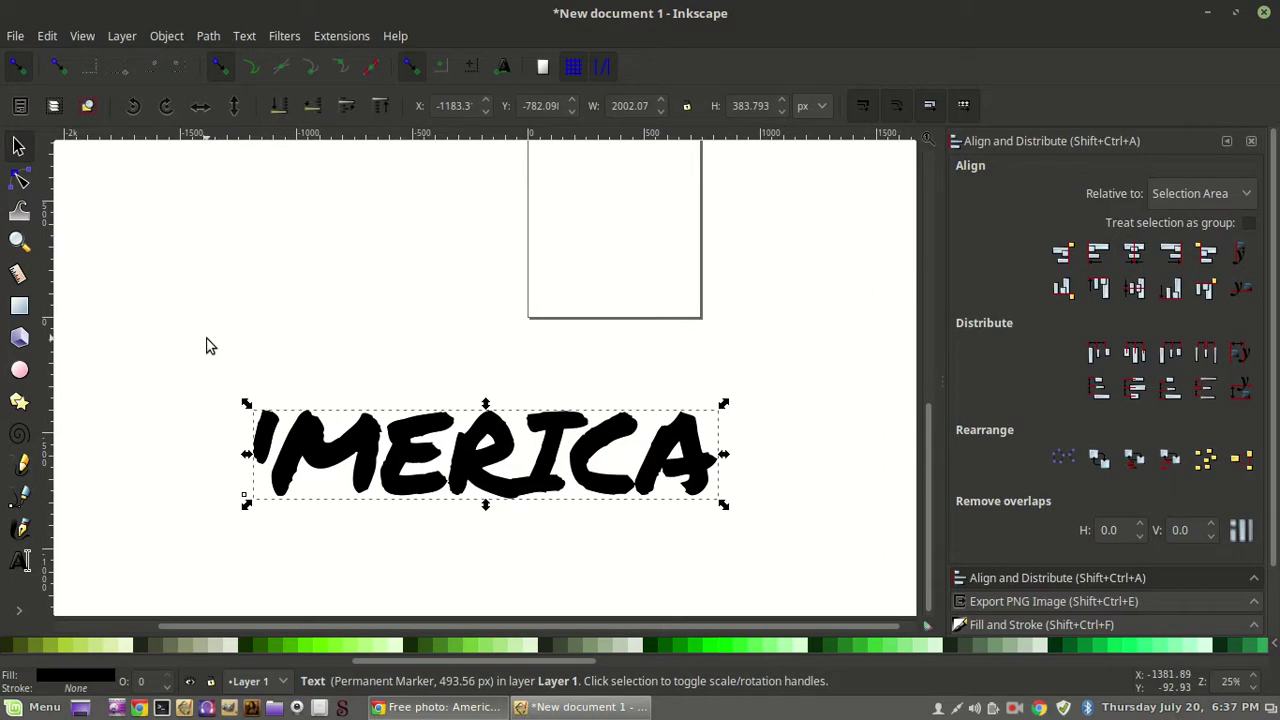
{"action": "key", "text": "ctrl"}
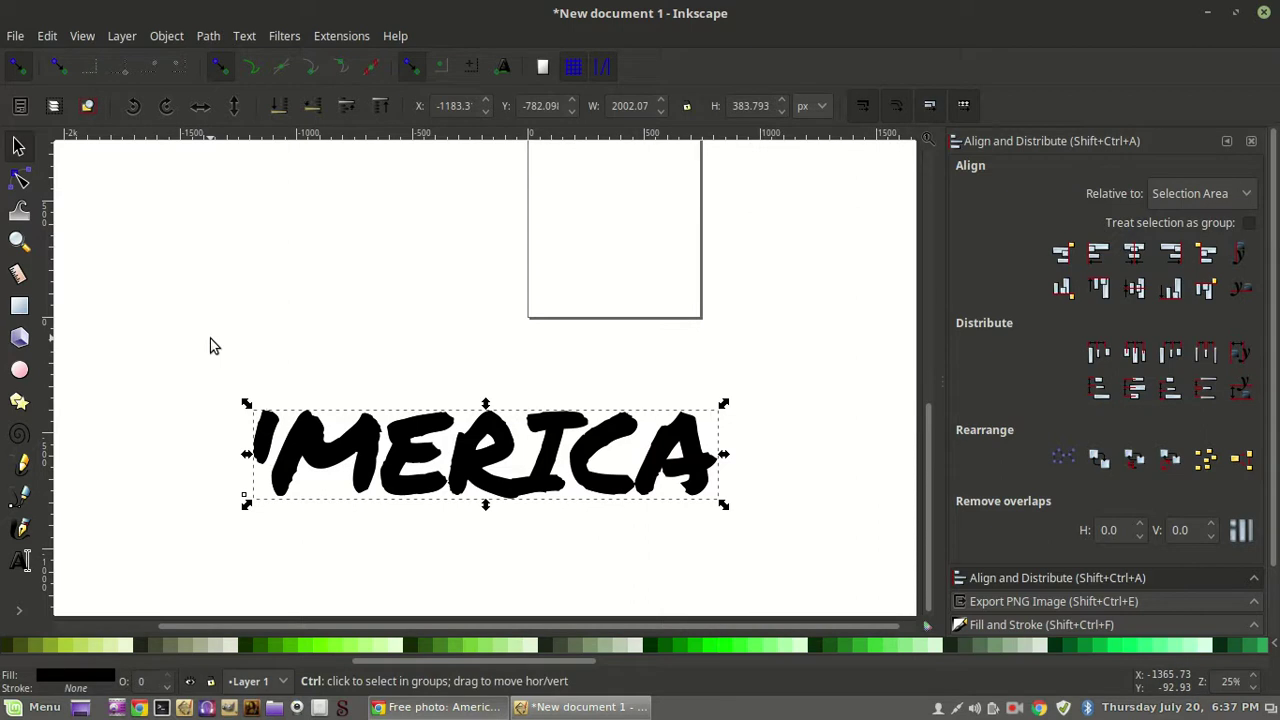
{"action": "key", "text": "ctrl+shift+c"}
{"action": "key", "text": "ctrl+parenright"}
{"action": "key", "text": "ctrl+parenright"}
{"action": "key", "text": "ctrl+parenright"}
{"action": "key", "text": "ctrl+parenright"}
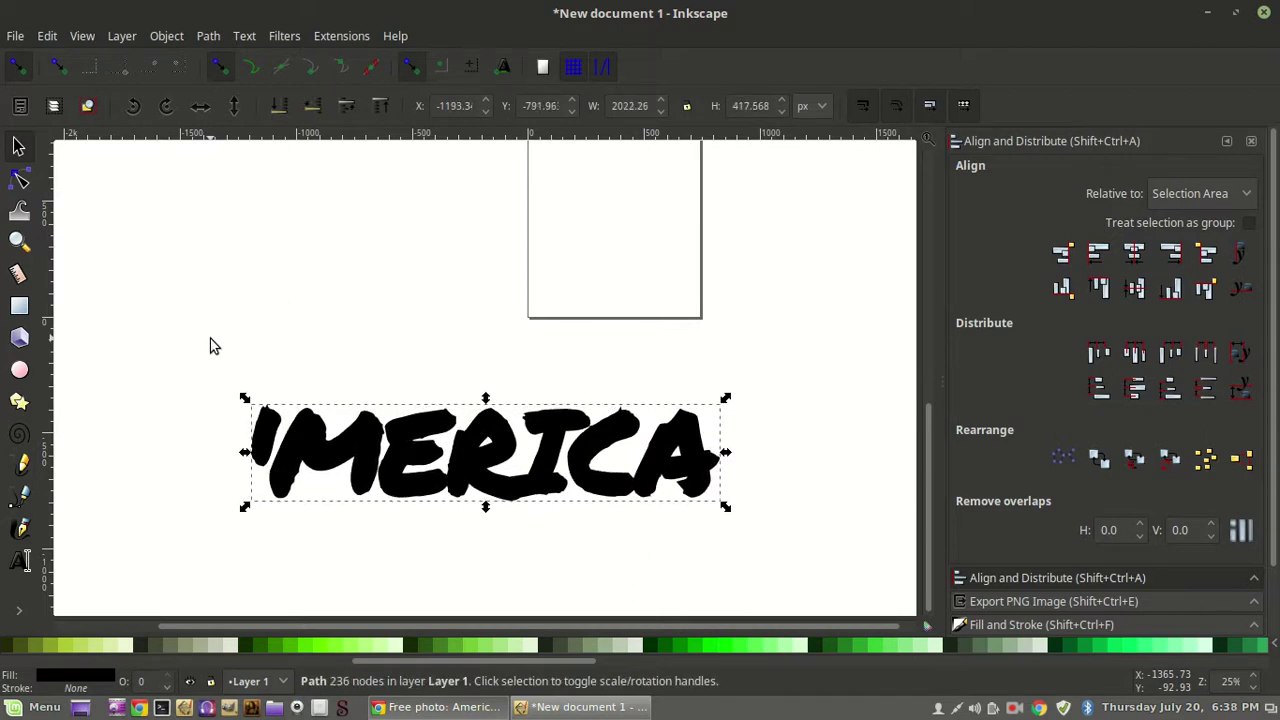
Send the outset "'MERICA" path behind the flag-filled lettering and fill it with Navy (#000080).
{"action": "left_click_drag", "start_coordinate": [418, 660], "coordinate": [320, 662]}
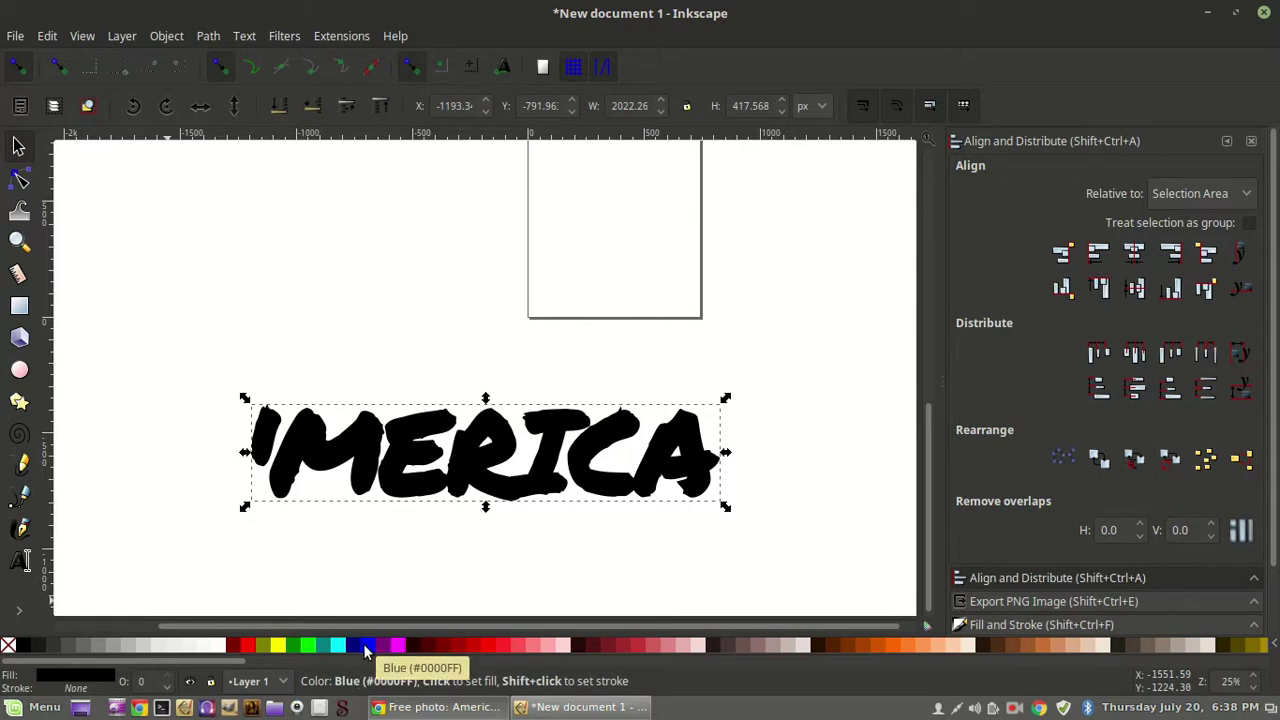
{"action": "left_click", "coordinate": [365, 646]}
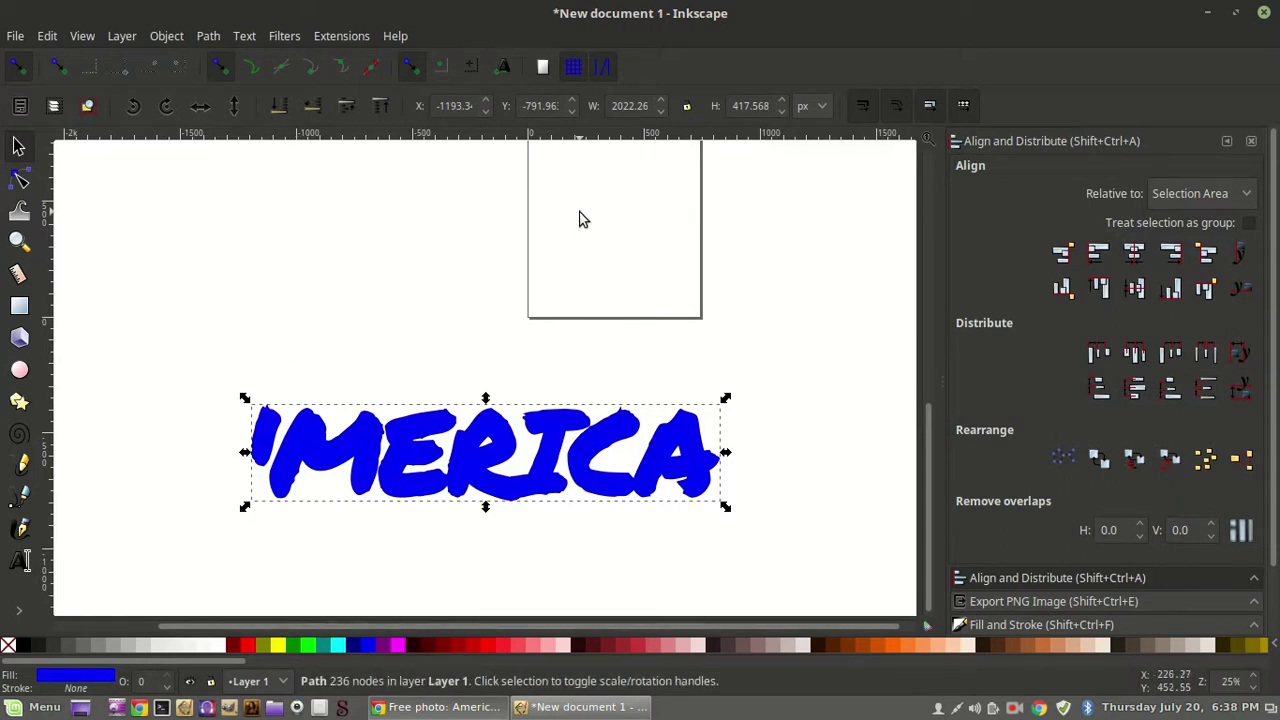
{"action": "left_click", "coordinate": [277, 113]}
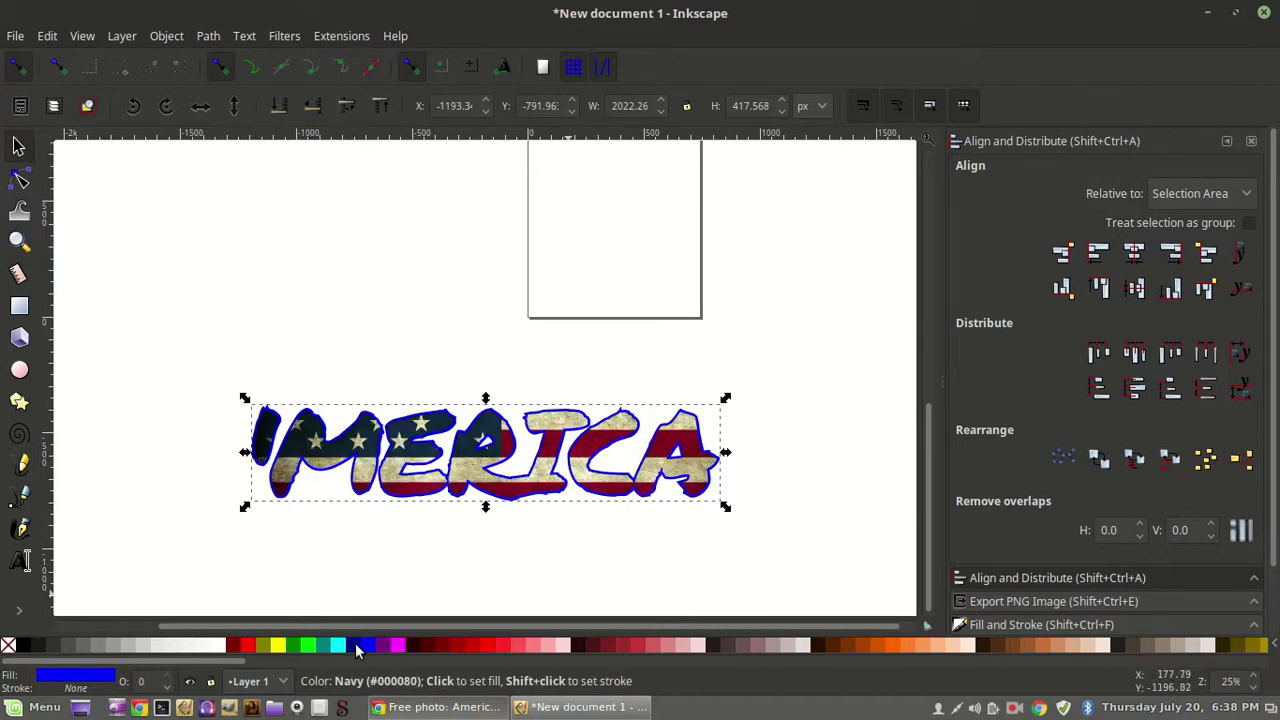
{"action": "left_click", "coordinate": [356, 648]}
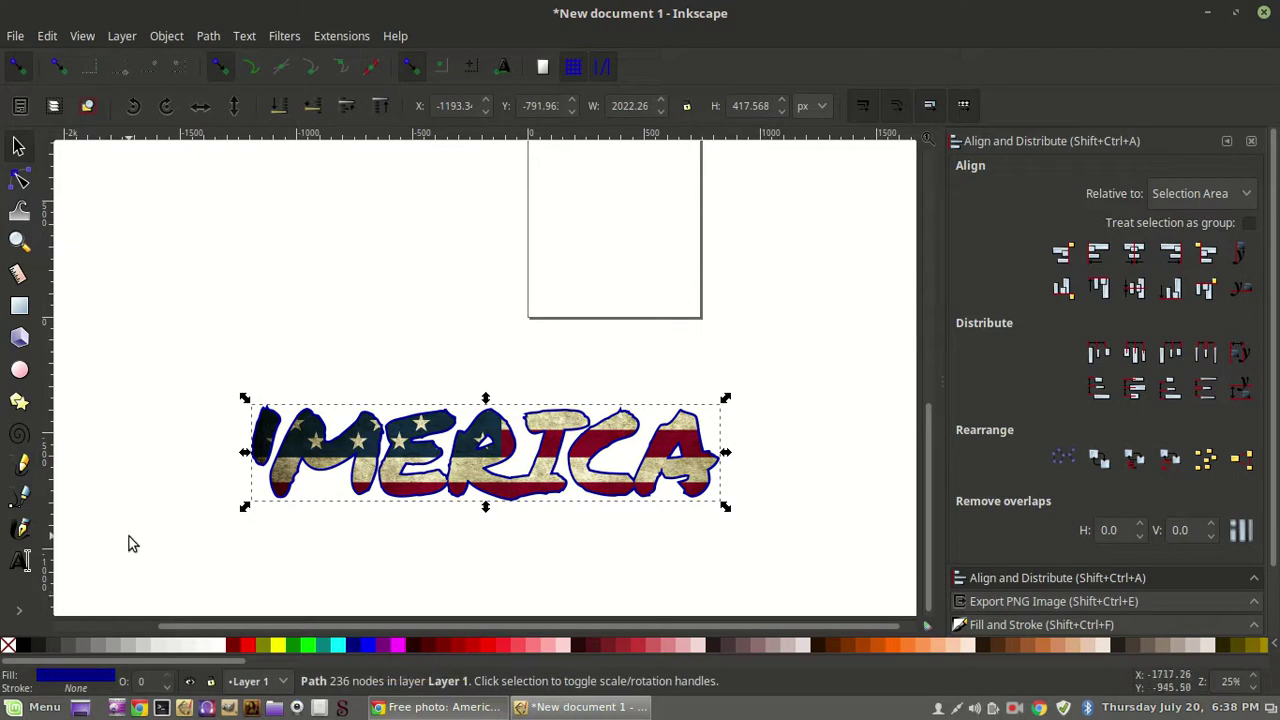
{"action": "scroll", "coordinate": [298, 553], "scroll_direction": "down", "scroll_amount": 2}
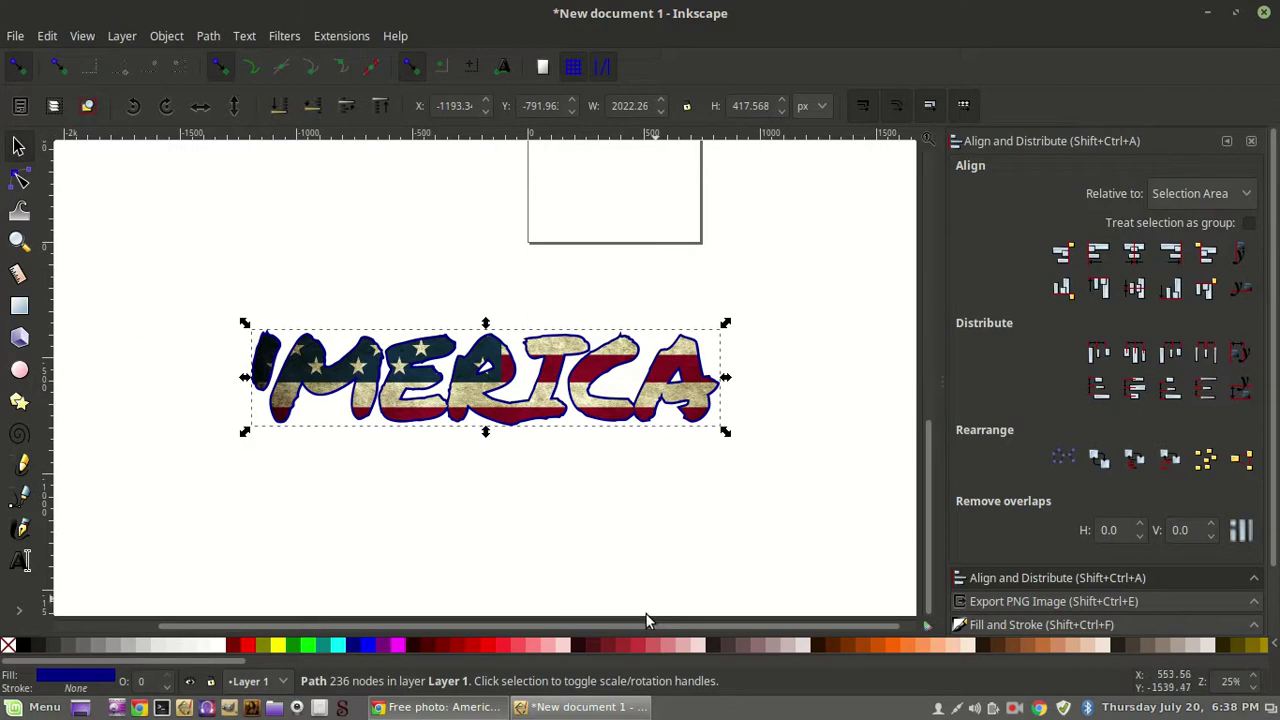
{"action": "scroll", "coordinate": [498, 505], "scroll_direction": "up", "scroll_amount": 10}
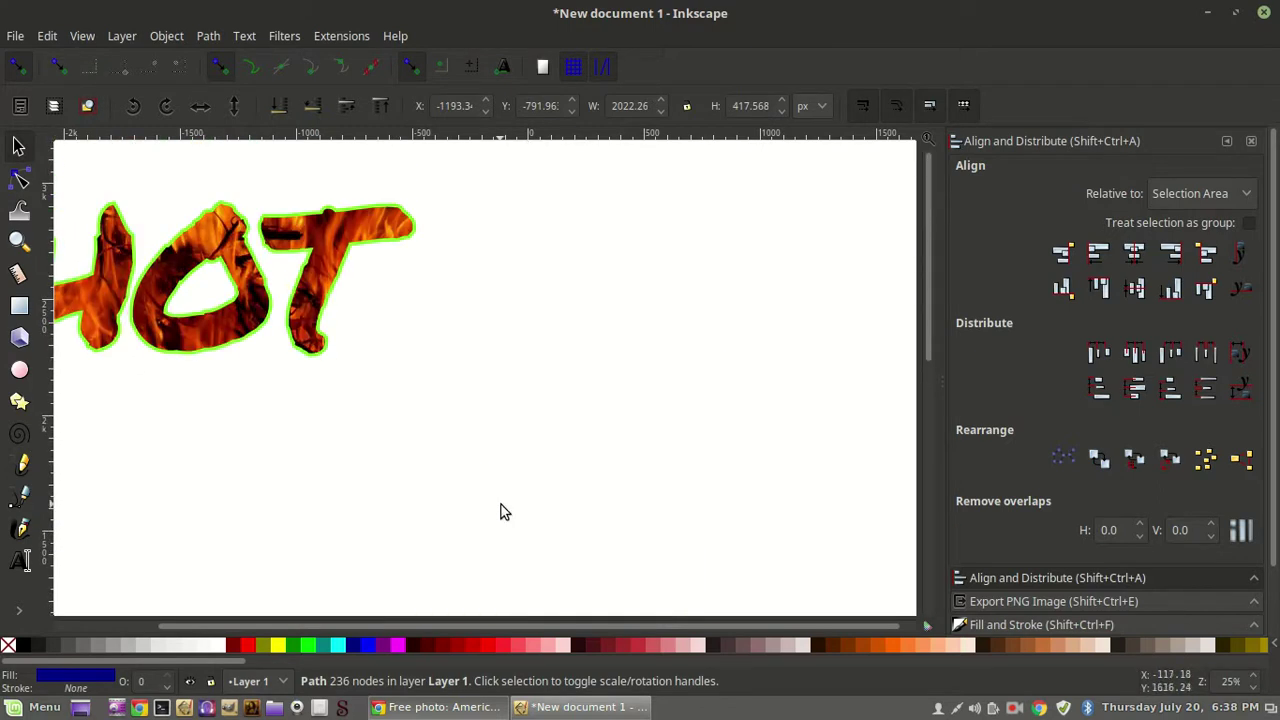
{"action": "scroll", "coordinate": [500, 512], "scroll_direction": "down", "scroll_amount": 10}
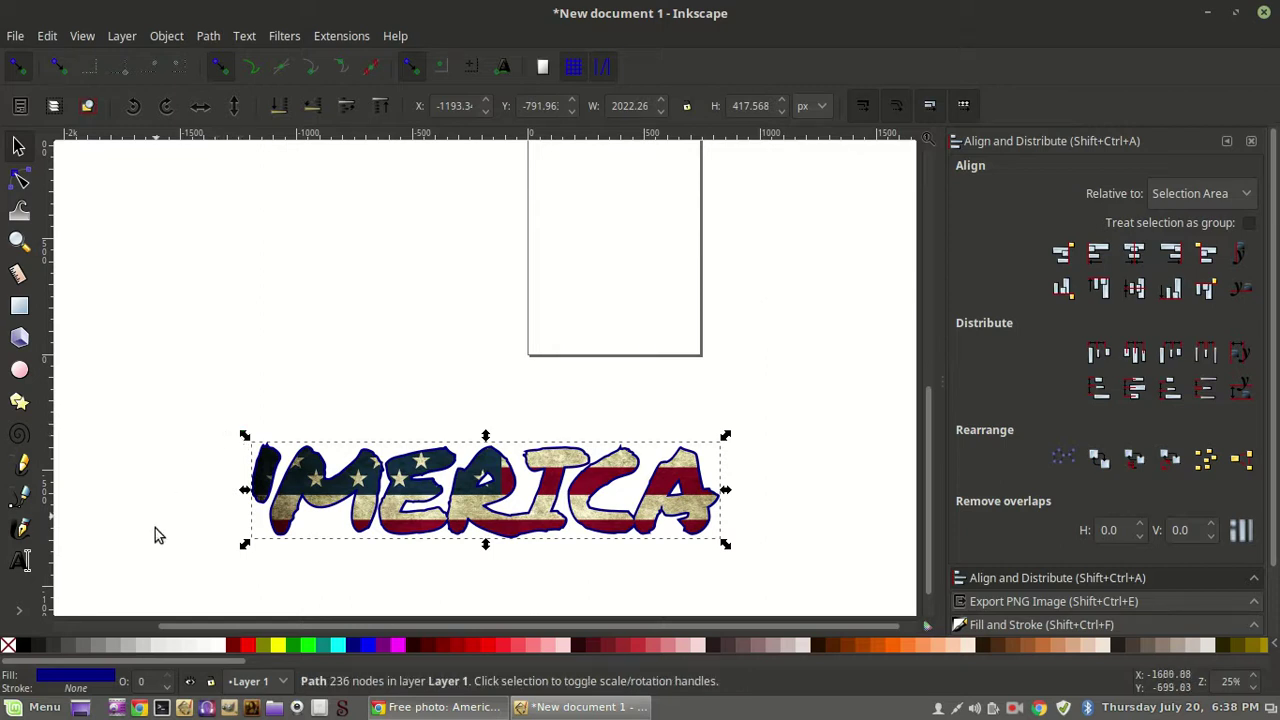
{"action": "scroll", "coordinate": [421, 345], "scroll_direction": "up", "scroll_amount": 4}
{"action": "scroll", "coordinate": [421, 347], "scroll_direction": "up", "scroll_amount": 8}
{"action": "scroll", "coordinate": [420, 355], "scroll_direction": "down", "scroll_amount": 12}
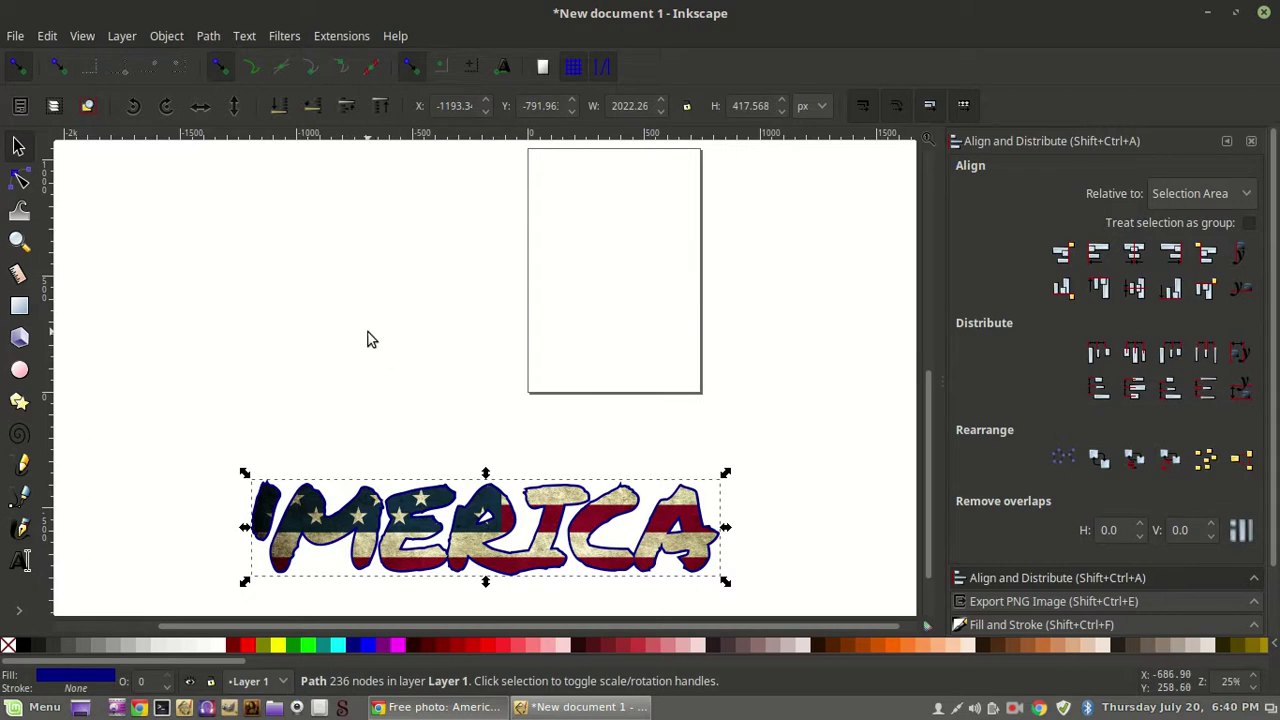
Select the fire-filled "HOT" together with its green outline and move them just above "'MERICA", at about X -338, Y -179 px.
{"action": "scroll", "coordinate": [368, 340], "scroll_direction": "down", "scroll_amount": 2, "text": "ctrl"}
{"action": "scroll", "coordinate": [367, 335], "scroll_direction": "up", "scroll_amount": 3}
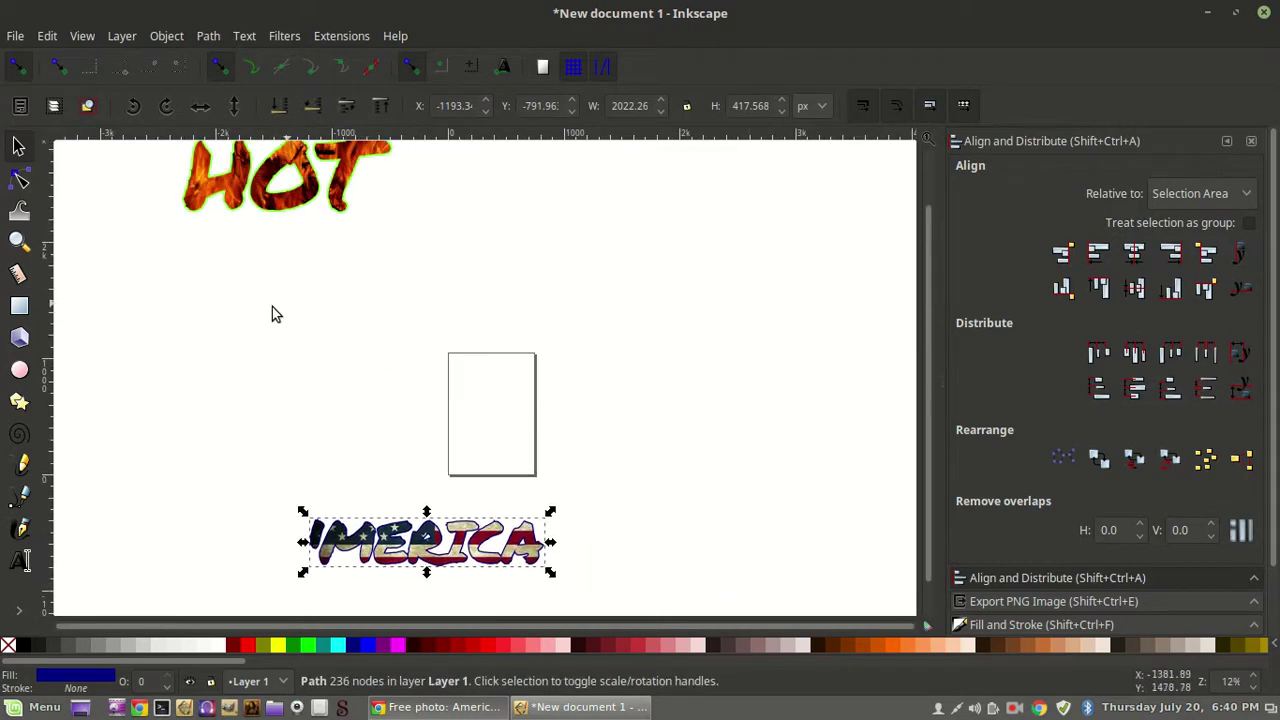
{"action": "left_click_drag", "start_coordinate": [200, 205], "coordinate": [214, 274]}
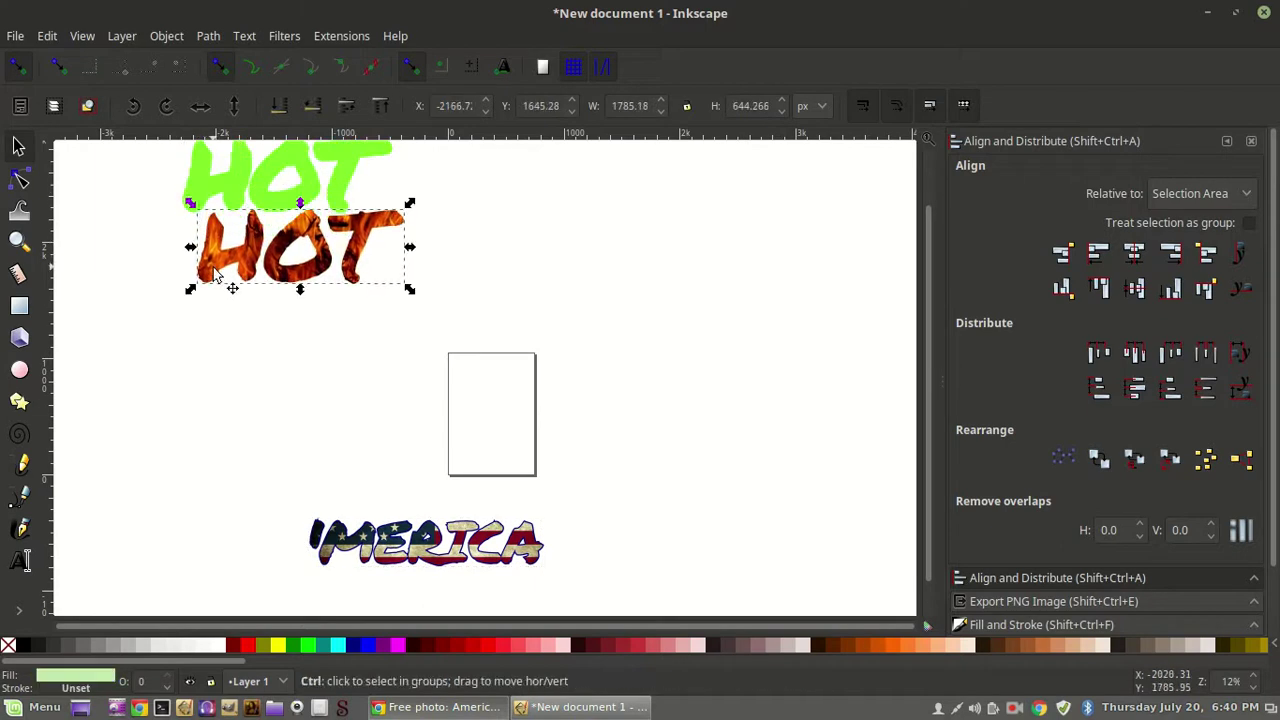
{"action": "key", "text": "ctrl+z"}
{"action": "scroll", "coordinate": [225, 459], "scroll_direction": "up", "scroll_amount": 2}
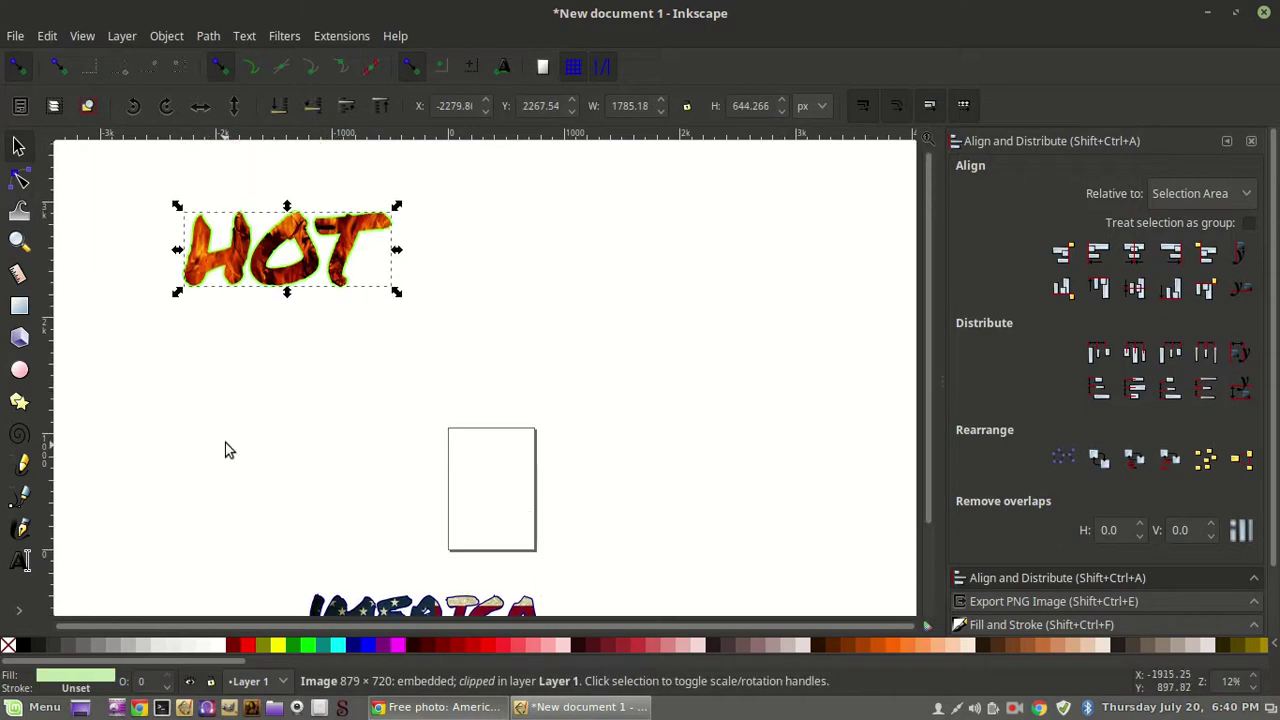
{"action": "left_click_drag", "start_coordinate": [143, 183], "coordinate": [505, 356]}
{"action": "left_click_drag", "start_coordinate": [349, 278], "coordinate": [580, 565]}
{"action": "scroll", "coordinate": [280, 337], "scroll_direction": "down", "scroll_amount": 2}
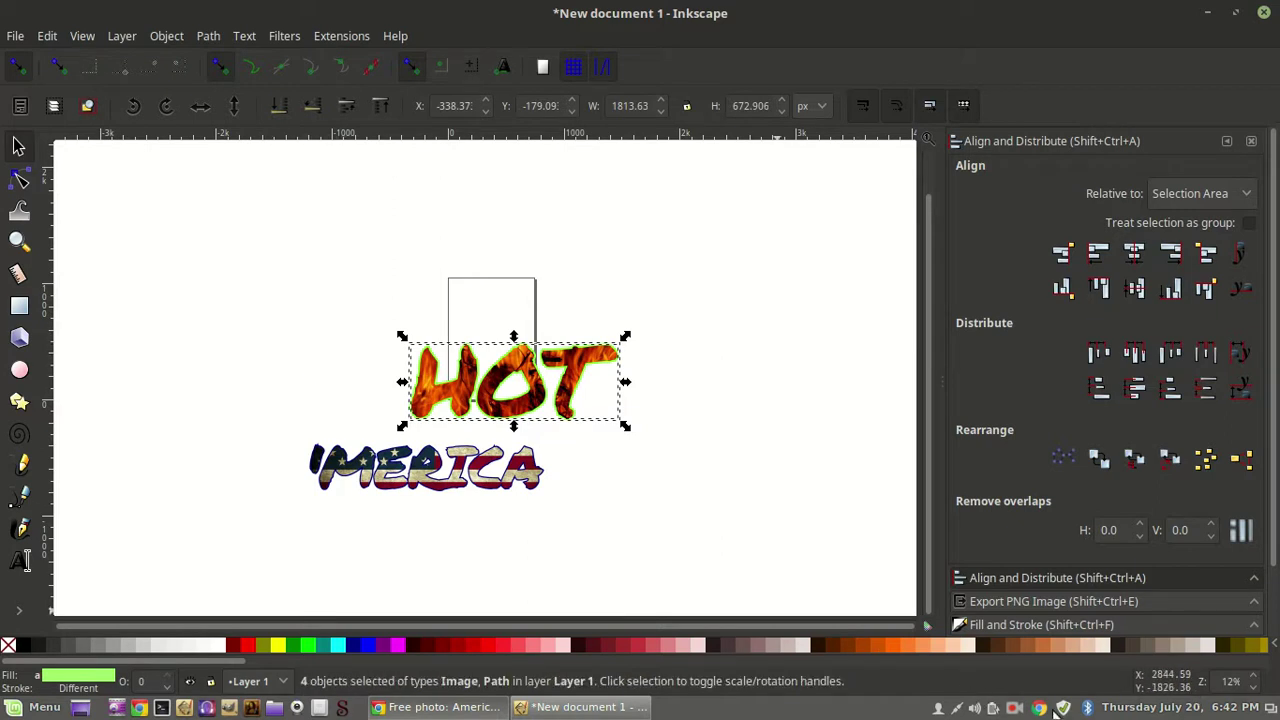
{"action": "left_click", "coordinate": [1014, 707]}
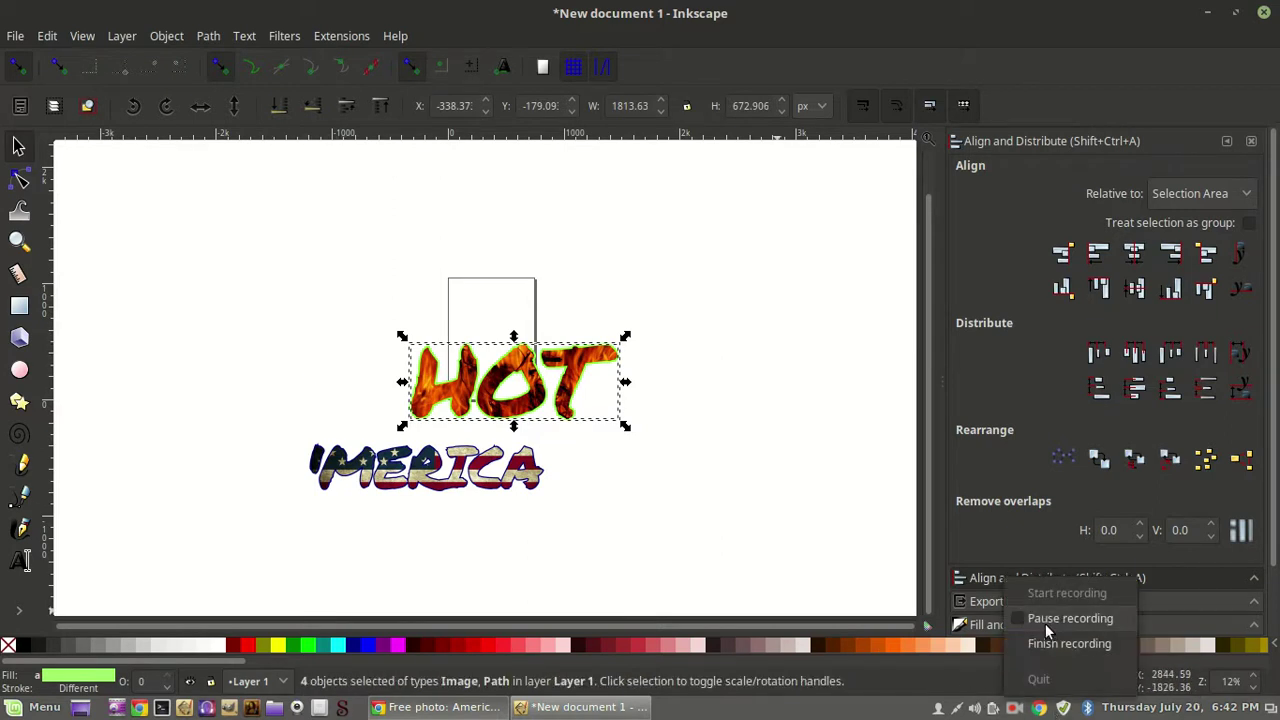